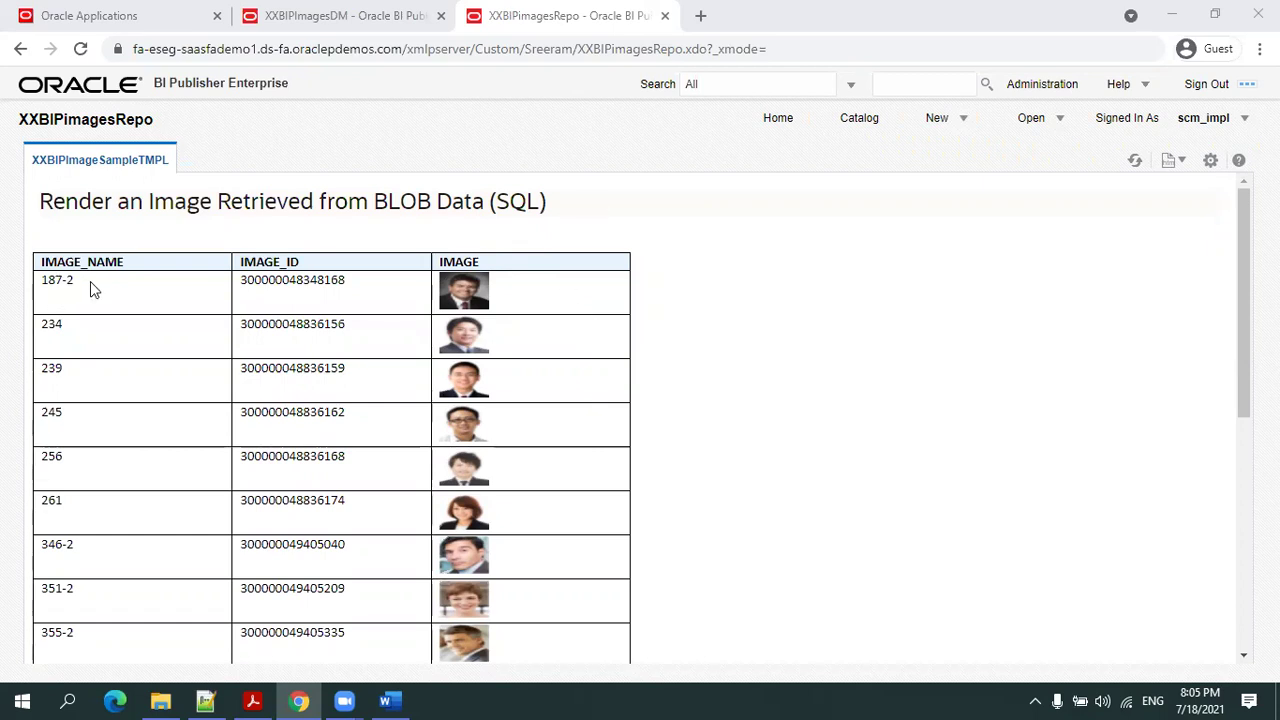
Highlight the first image name and IMAGE_ID values in the report output.
{"action": "left_click_drag", "start_coordinate": [88, 283], "coordinate": [52, 283]}
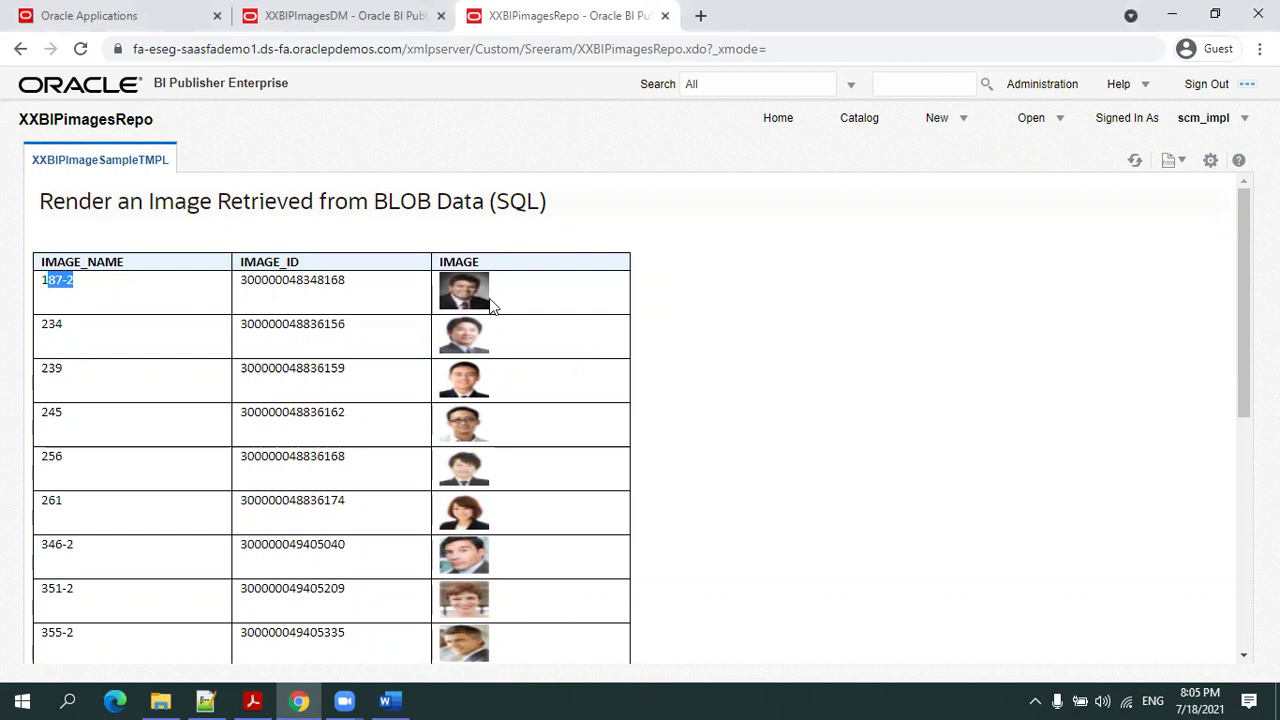
{"action": "scroll", "coordinate": [375, 506], "scroll_direction": "down", "scroll_amount": 5}
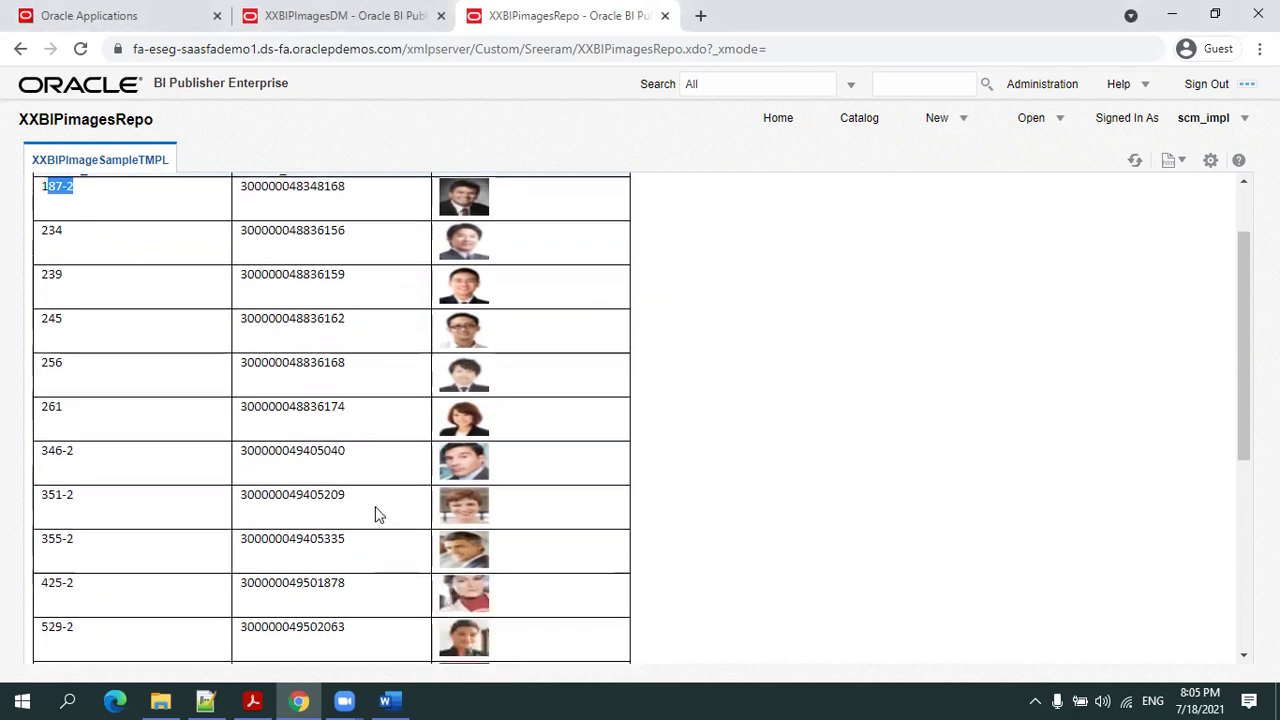
{"action": "scroll", "coordinate": [375, 506], "scroll_direction": "up", "scroll_amount": 5}
{"action": "left_click_drag", "start_coordinate": [302, 263], "coordinate": [241, 263]}
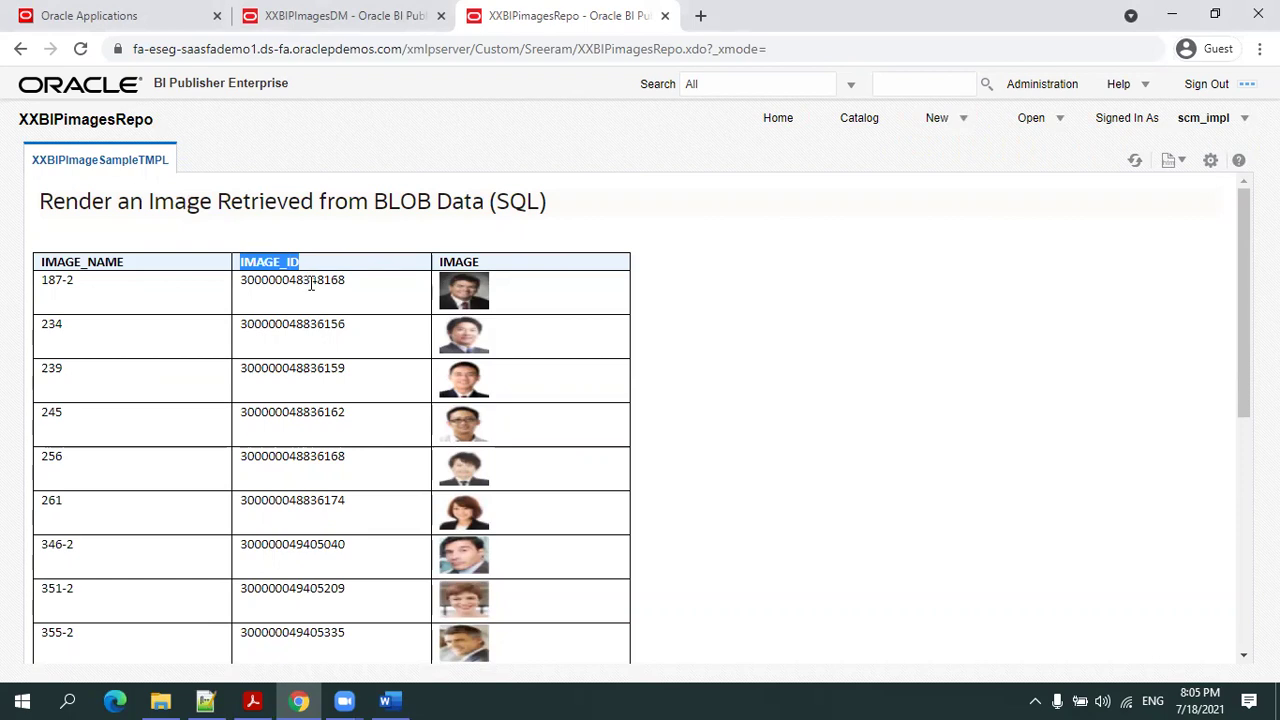
{"action": "left_click_drag", "start_coordinate": [358, 285], "coordinate": [242, 277]}
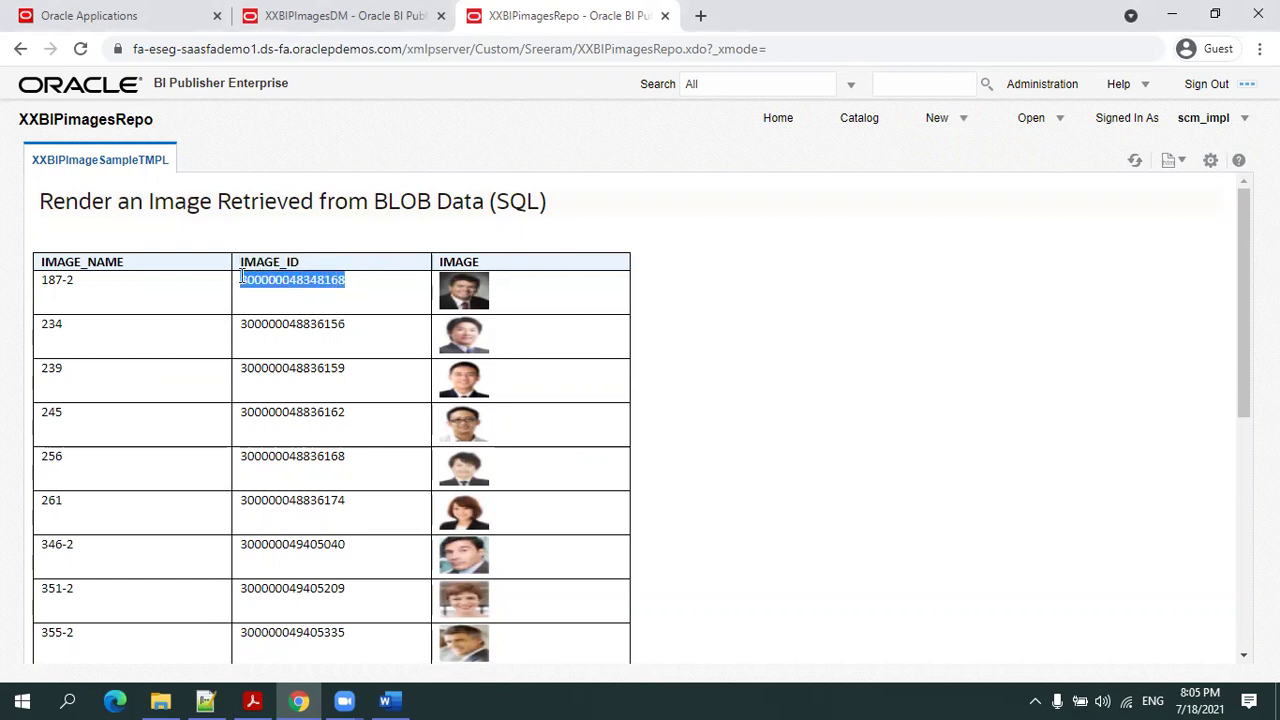
{"action": "left_click", "coordinate": [292, 327]}
{"action": "scroll", "coordinate": [345, 466], "scroll_direction": "down", "scroll_amount": 4}
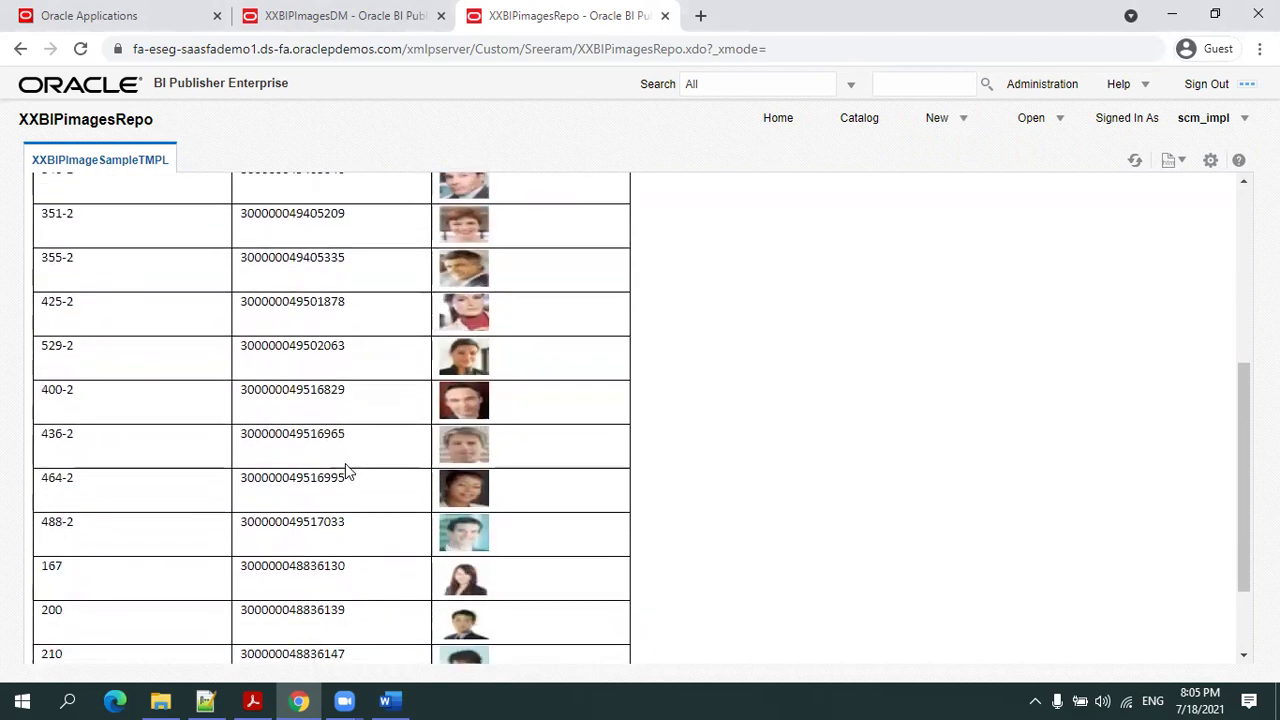
{"action": "scroll", "coordinate": [345, 466], "scroll_direction": "up", "scroll_amount": 4}
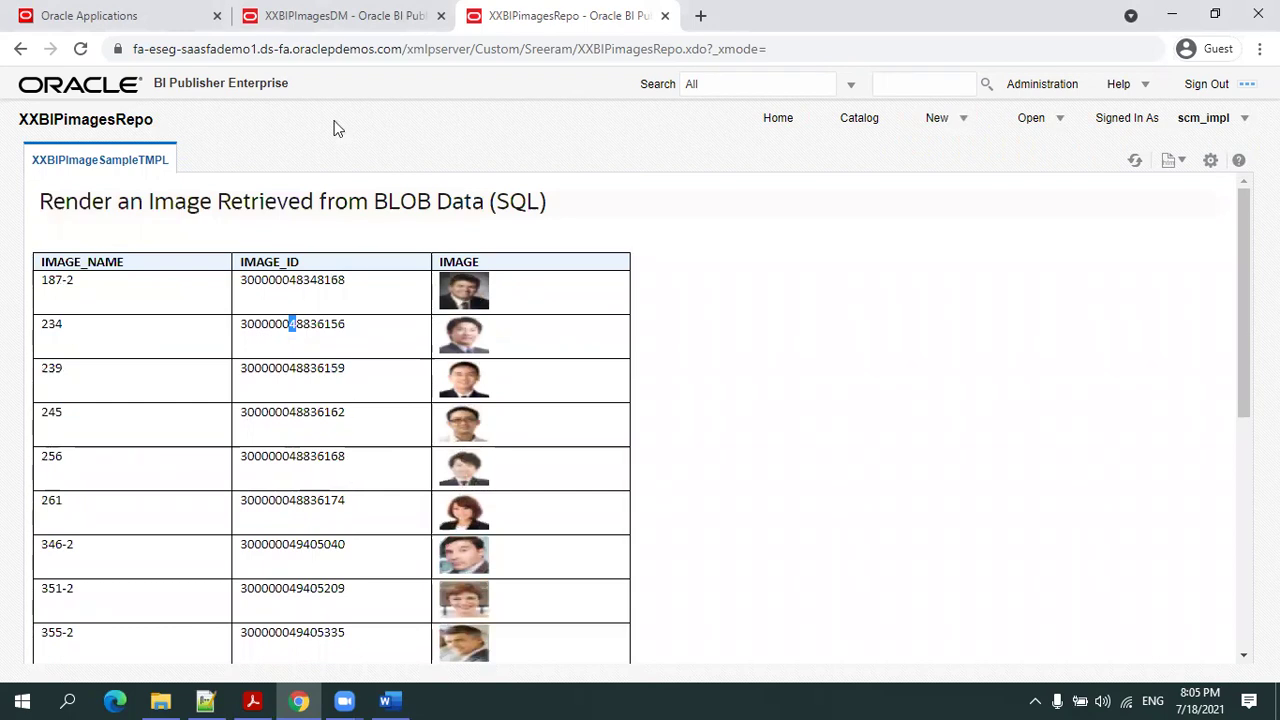
Reload the XXBIPImagesDM data model, select DBImages and move its G_1 group up the diagram.
{"action": "left_click", "coordinate": [323, 17]}
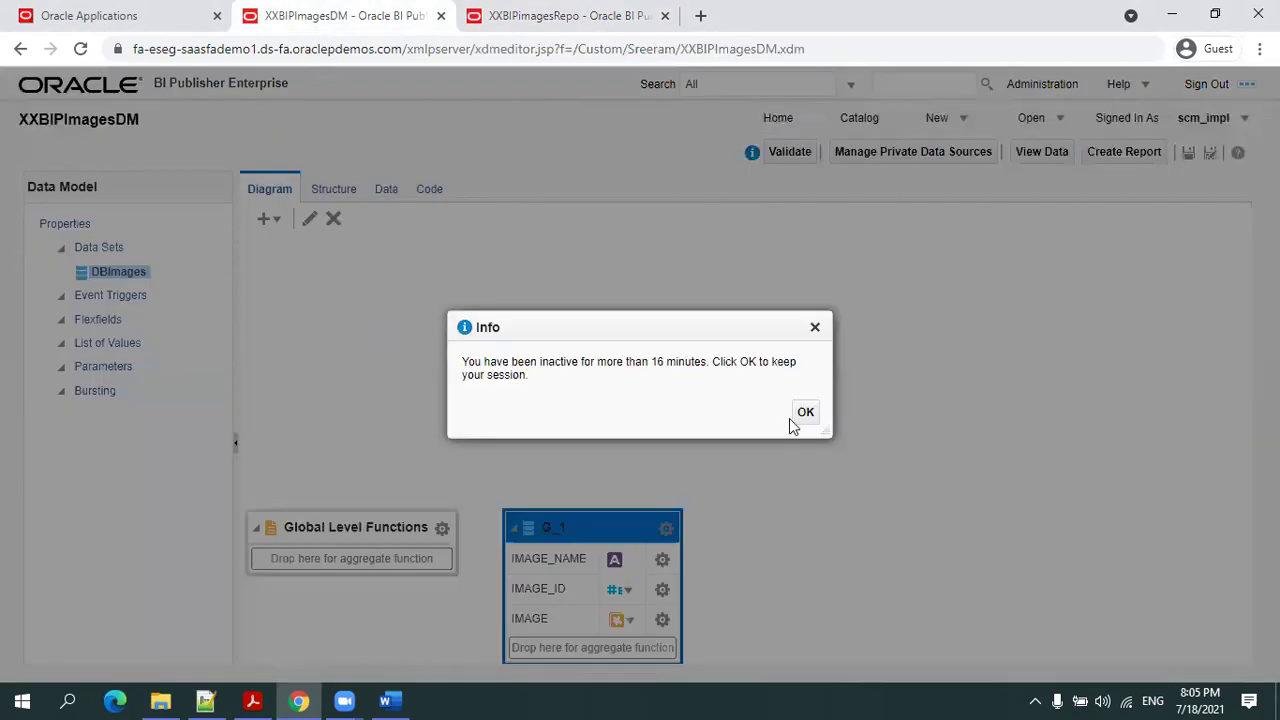
{"action": "left_click", "coordinate": [80, 48]}
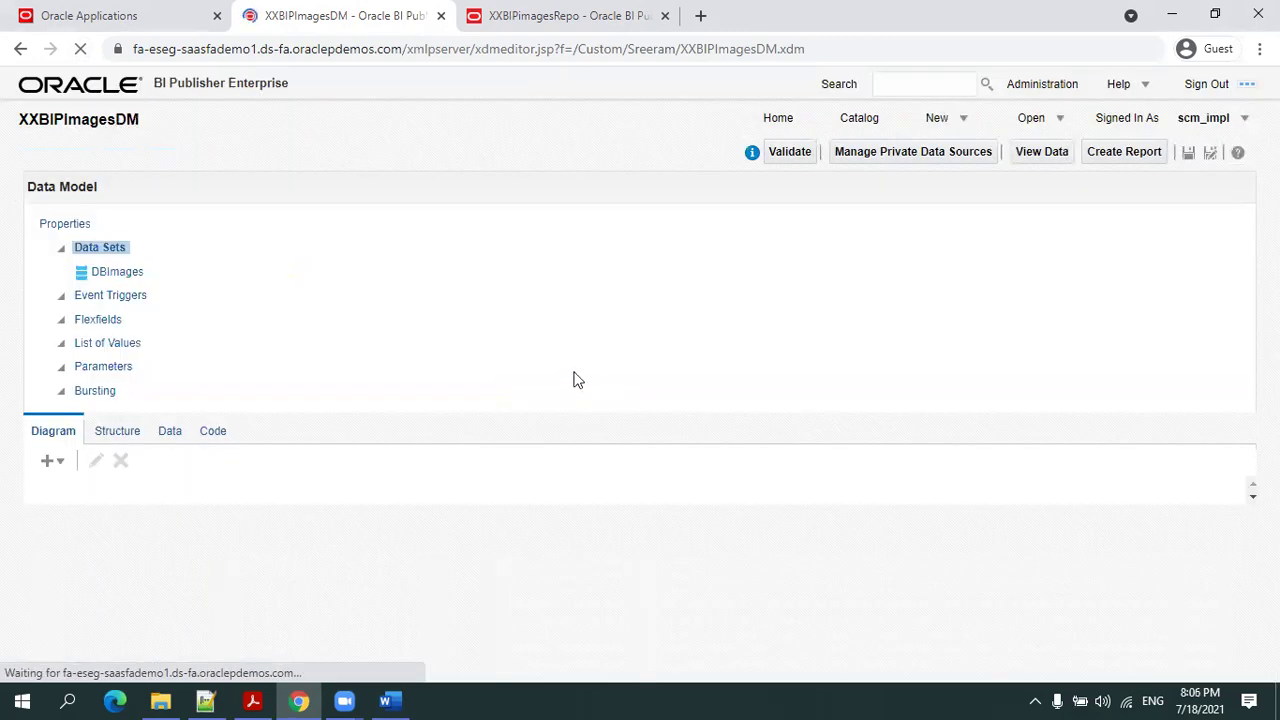
{"action": "left_click", "coordinate": [127, 277]}
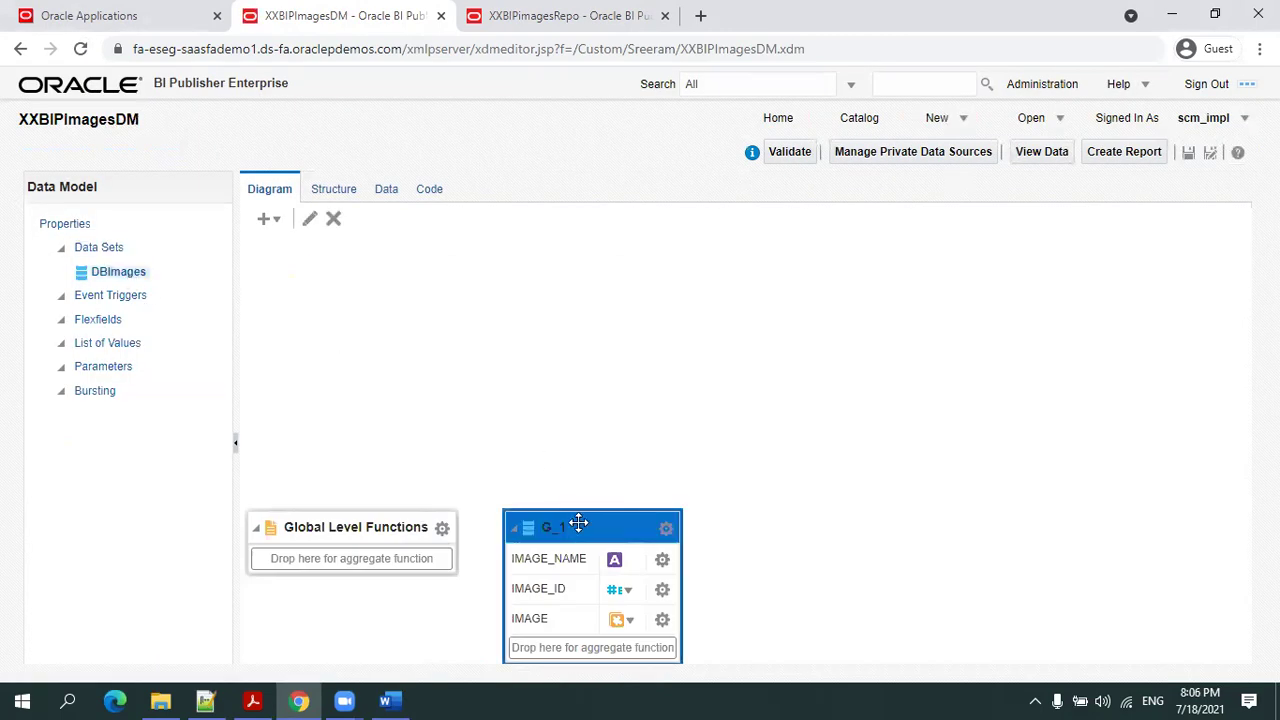
{"action": "left_click_drag", "start_coordinate": [578, 524], "coordinate": [575, 341]}
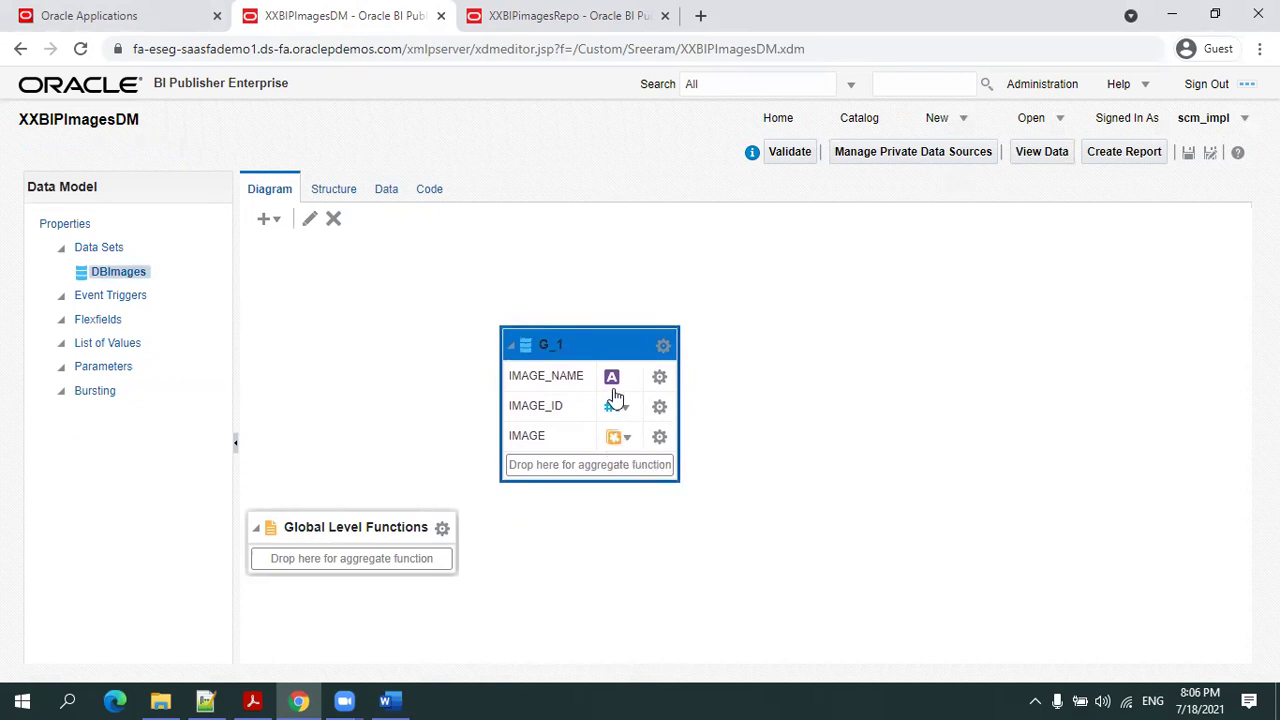
Preview the data set's sample data, then return to the diagram and edit DBImages.
{"action": "left_click", "coordinate": [378, 195]}
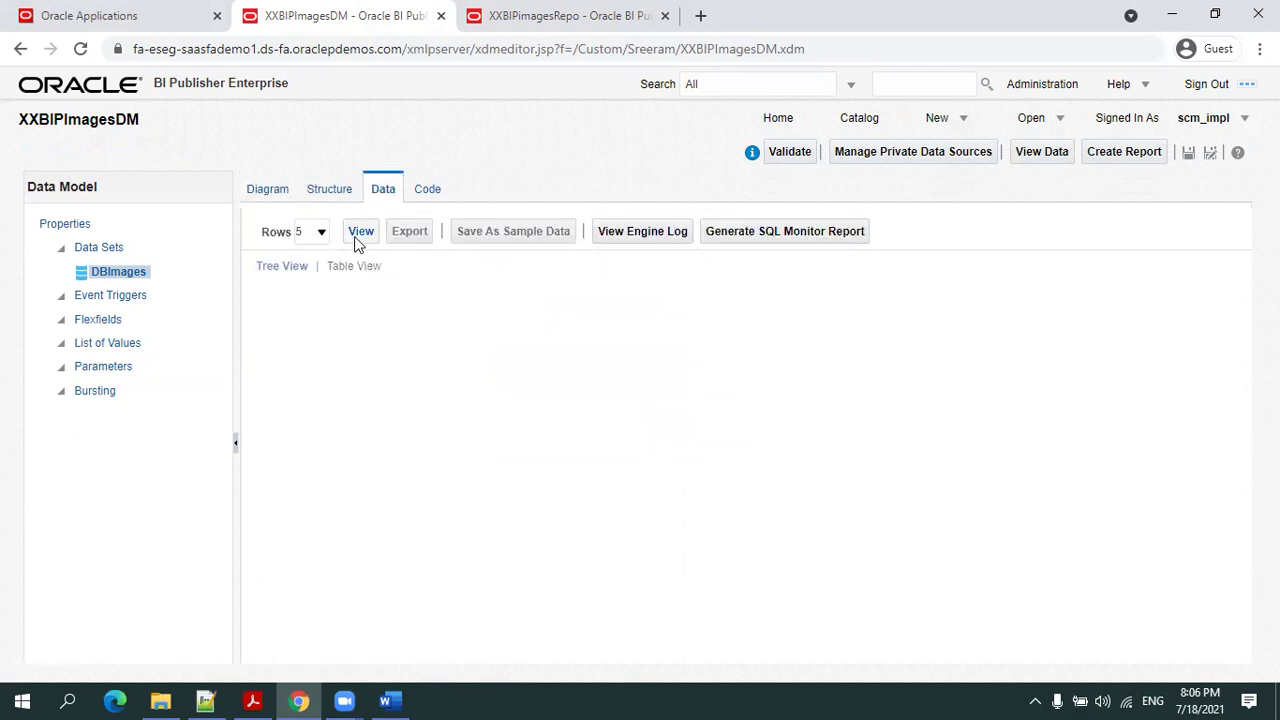
{"action": "left_click", "coordinate": [360, 235]}
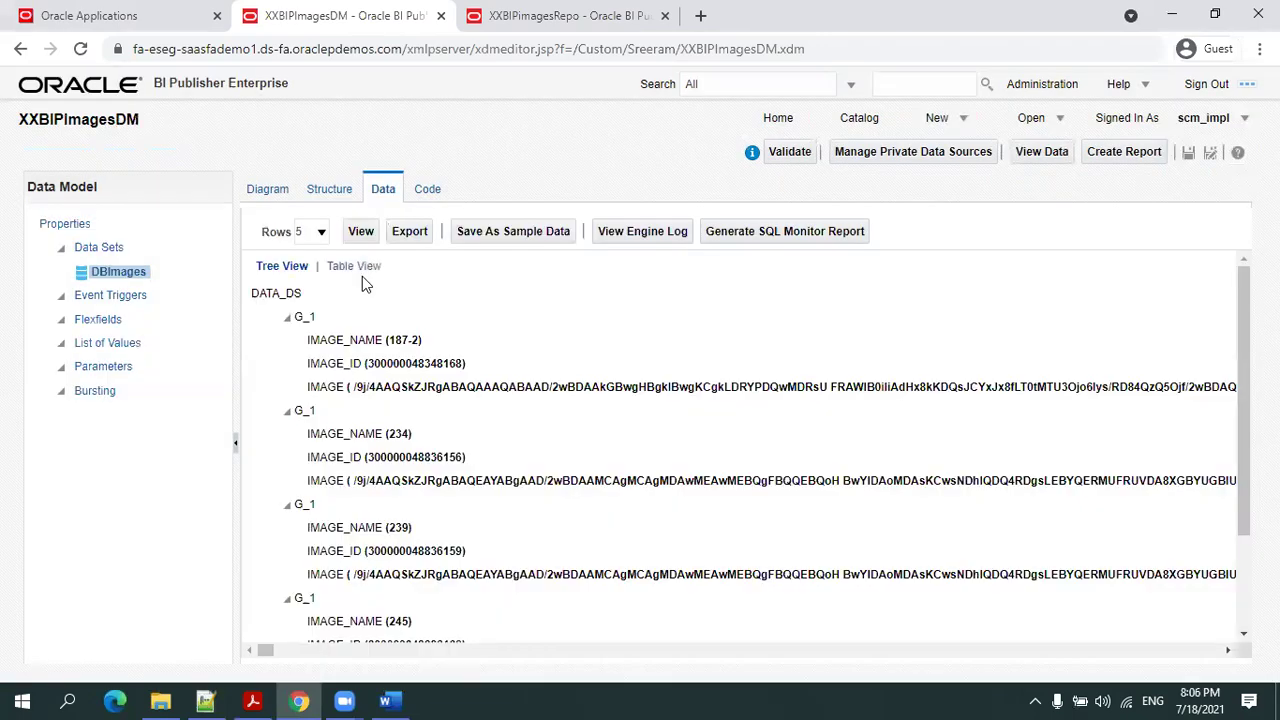
{"action": "left_click", "coordinate": [267, 189]}
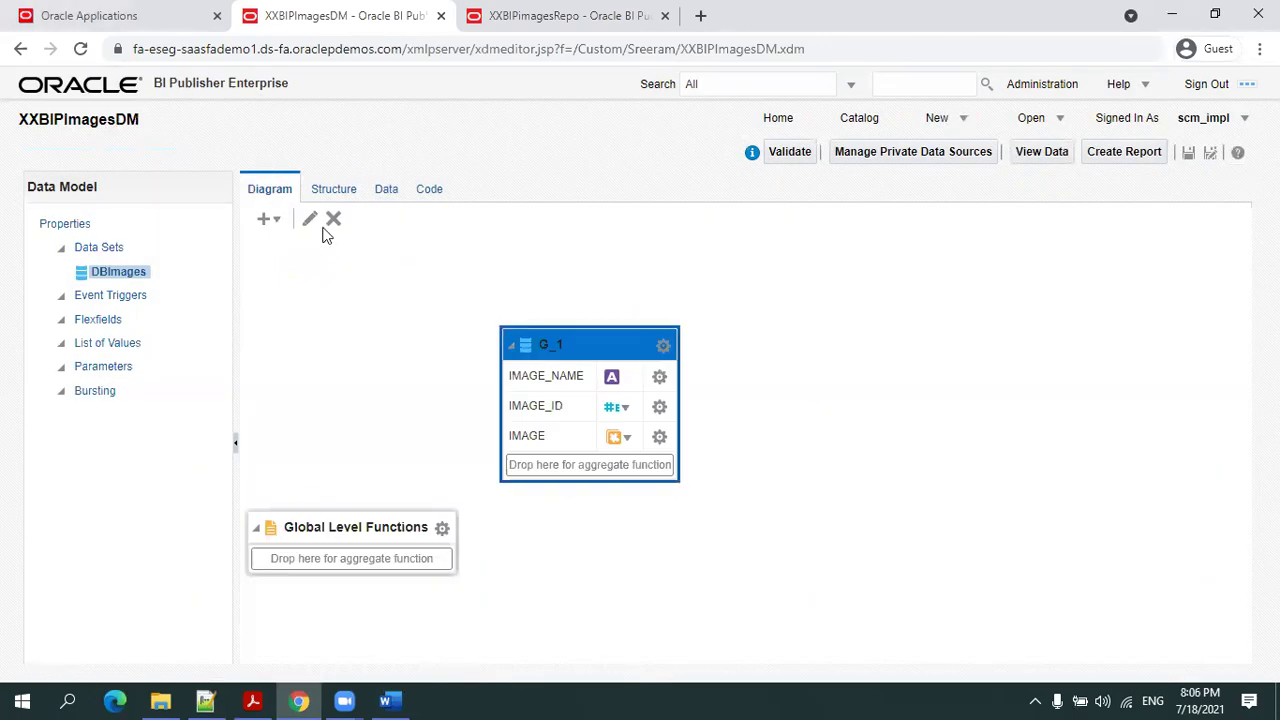
{"action": "left_click", "coordinate": [309, 219]}
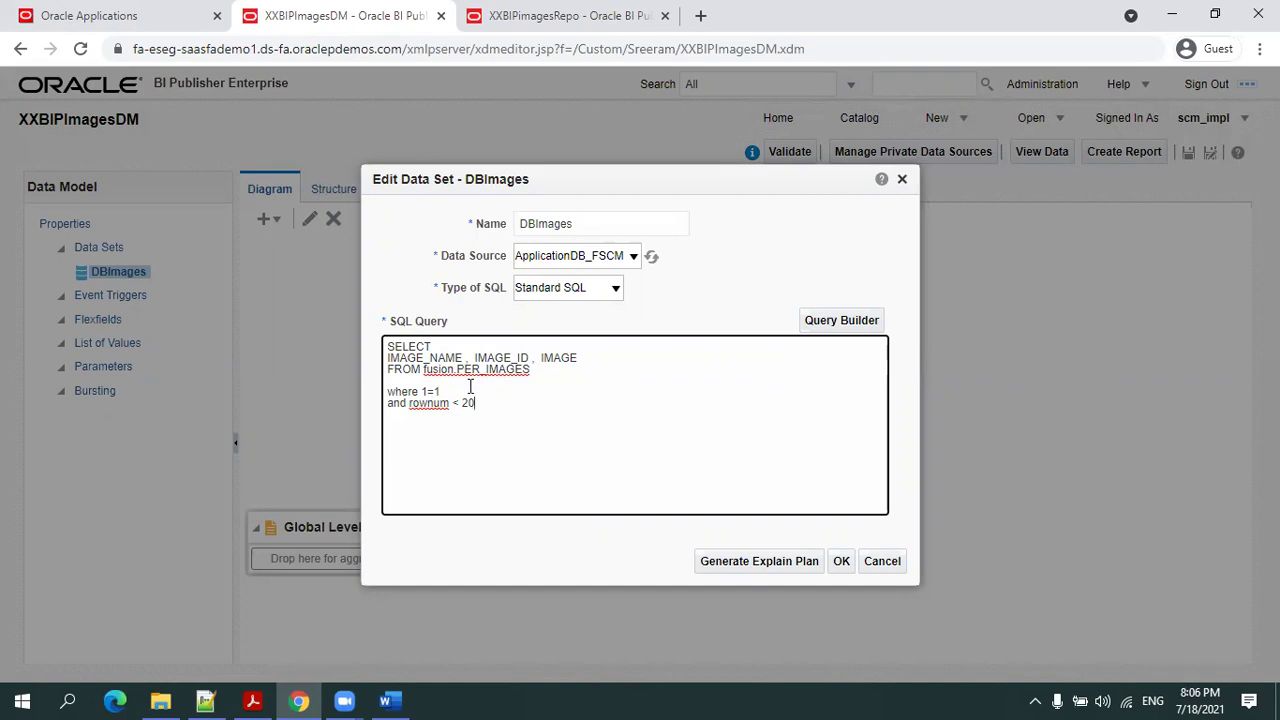
Review the DBImages query selecting from fusion.PER_IMAGES and close the editor unchanged.
{"action": "left_click_drag", "start_coordinate": [540, 371], "coordinate": [380, 346]}
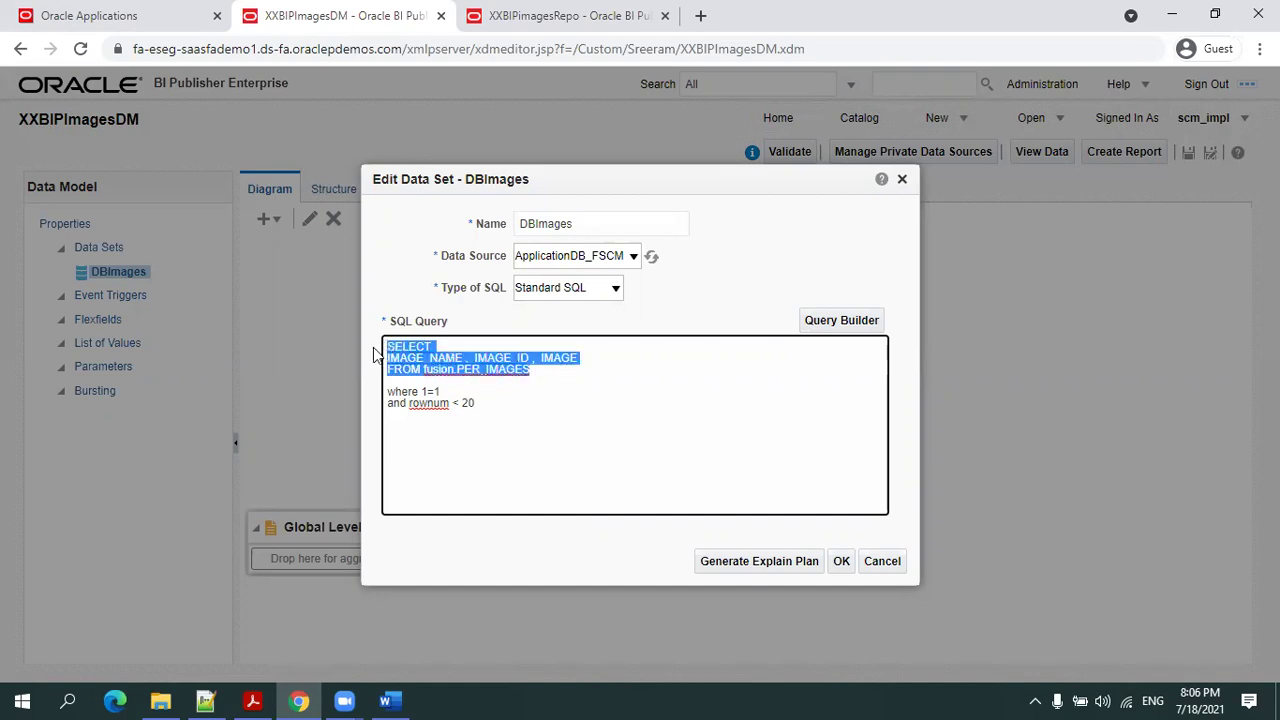
{"action": "left_click", "coordinate": [559, 410]}
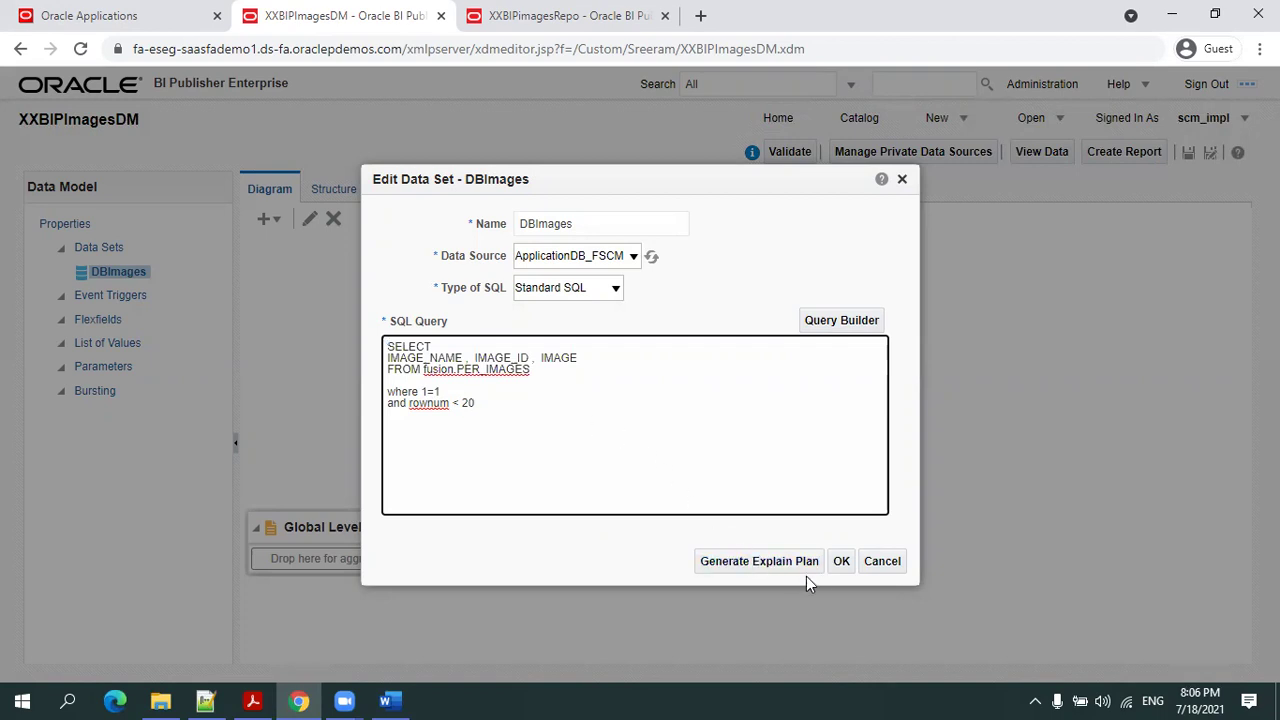
{"action": "left_click", "coordinate": [840, 561]}
Generate the sample data in Table View and inspect the base64 text in the IMAGE column.
{"action": "left_click", "coordinate": [383, 192]}
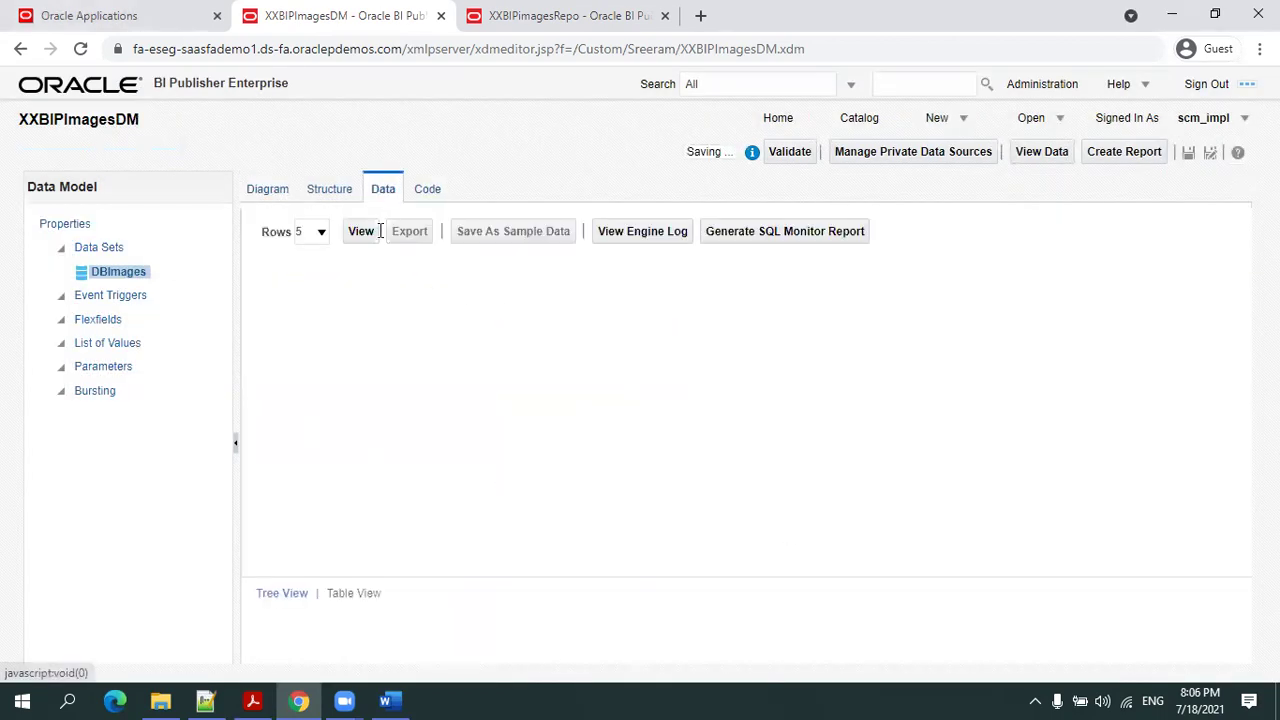
{"action": "left_click", "coordinate": [368, 236]}
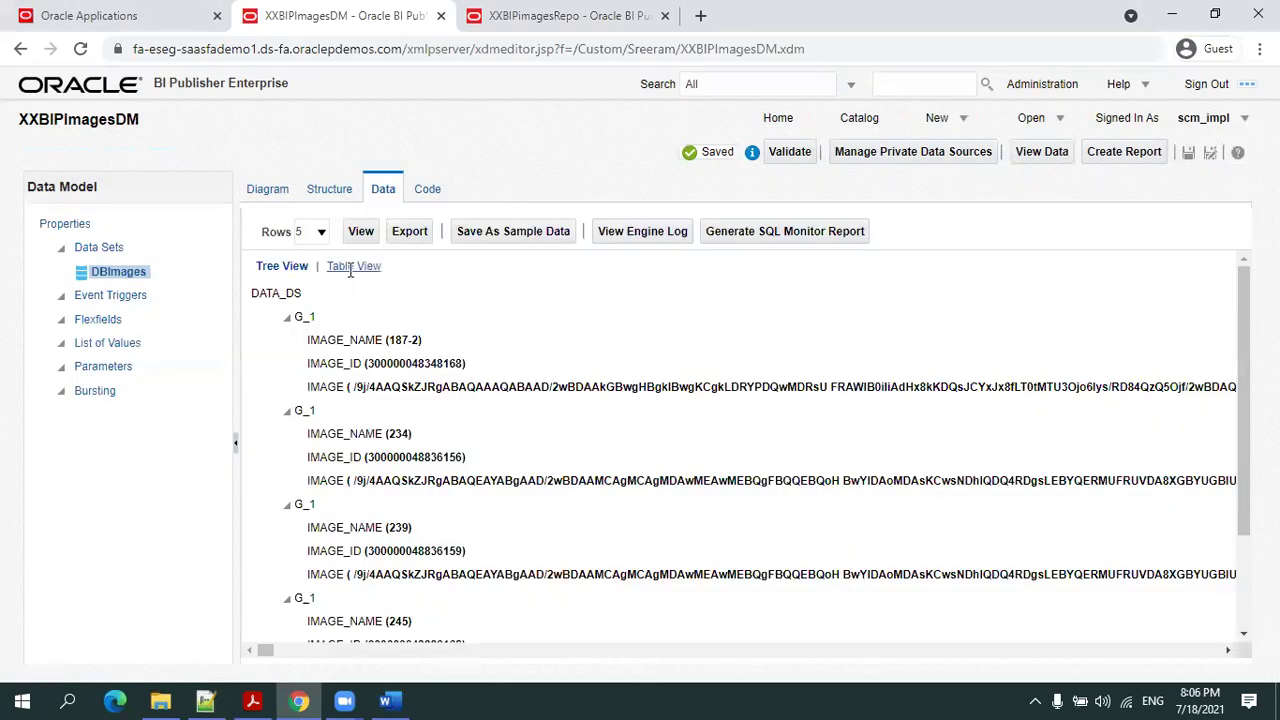
{"action": "left_click", "coordinate": [343, 266]}
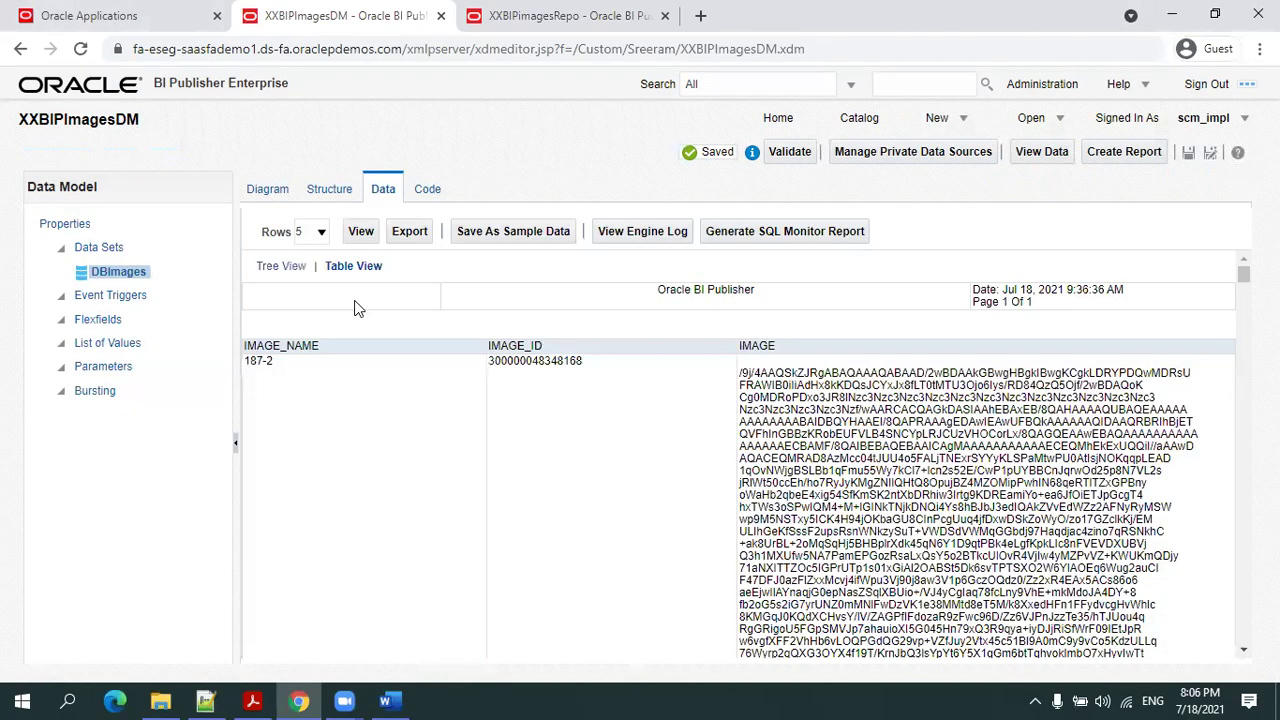
{"action": "scroll", "coordinate": [357, 308], "scroll_direction": "down", "scroll_amount": 4}
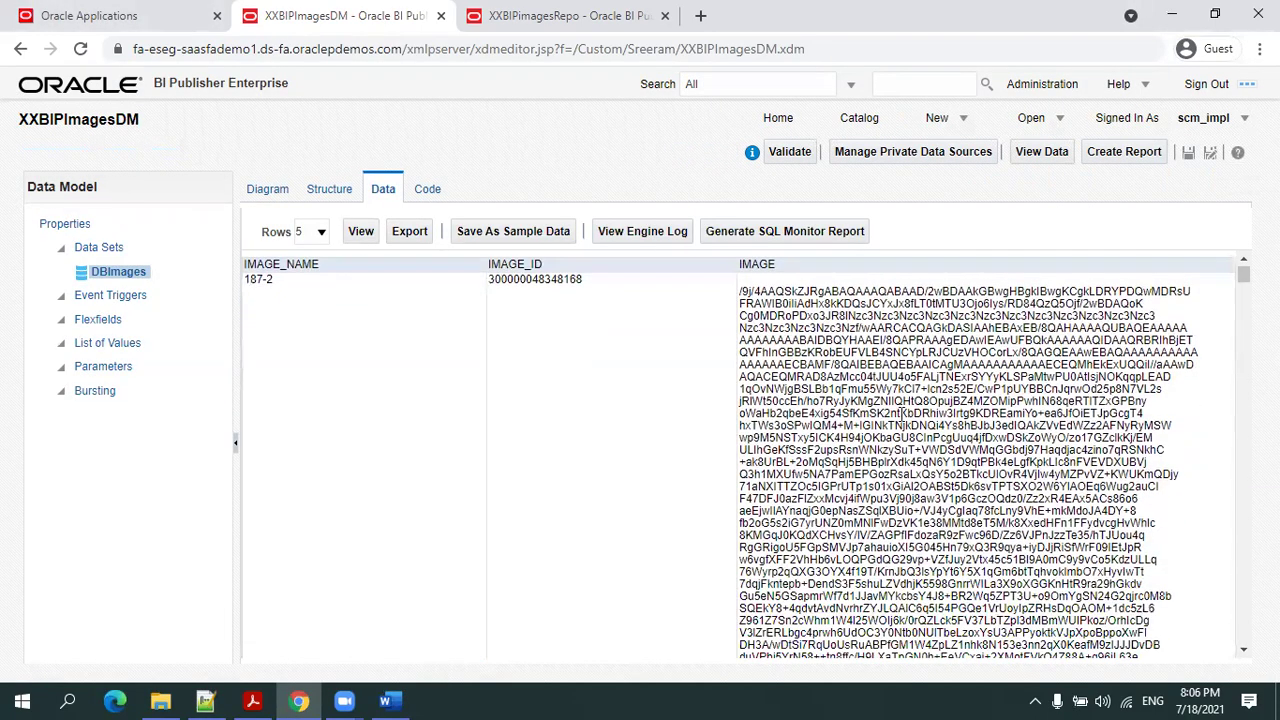
{"action": "scroll", "coordinate": [899, 465], "scroll_direction": "up", "scroll_amount": 5}
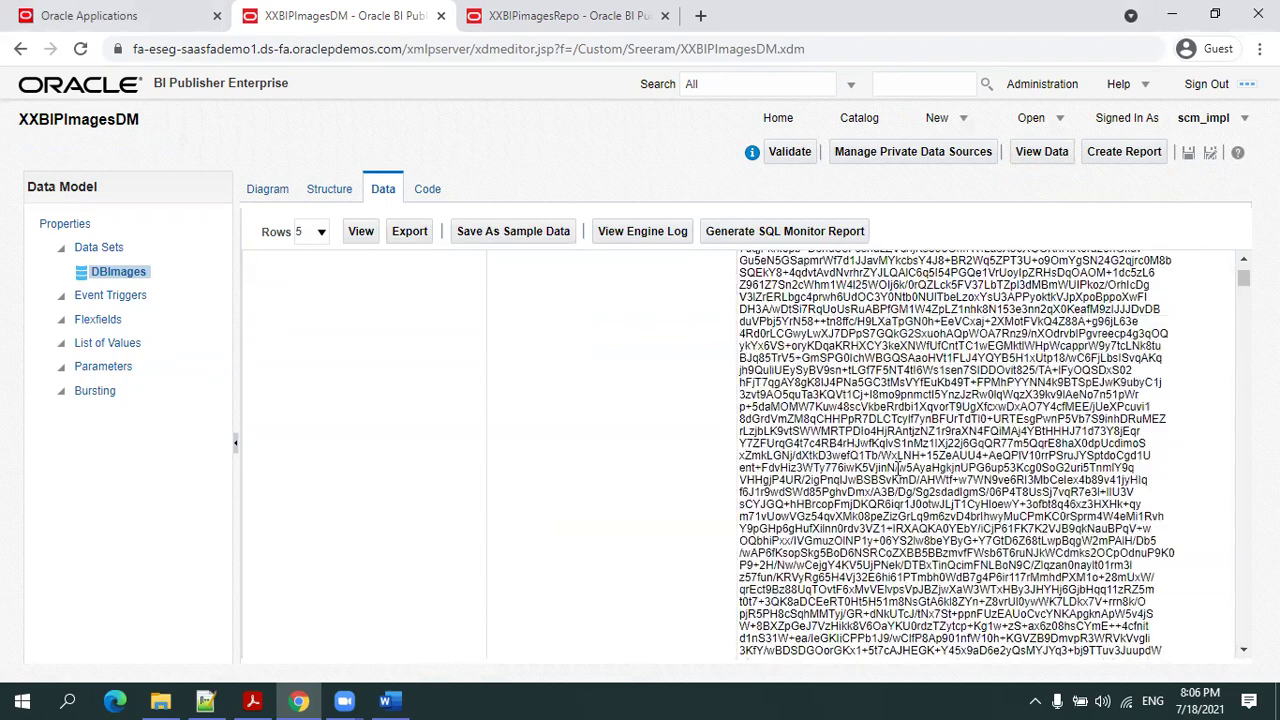
{"action": "left_click_drag", "start_coordinate": [848, 397], "coordinate": [932, 535]}
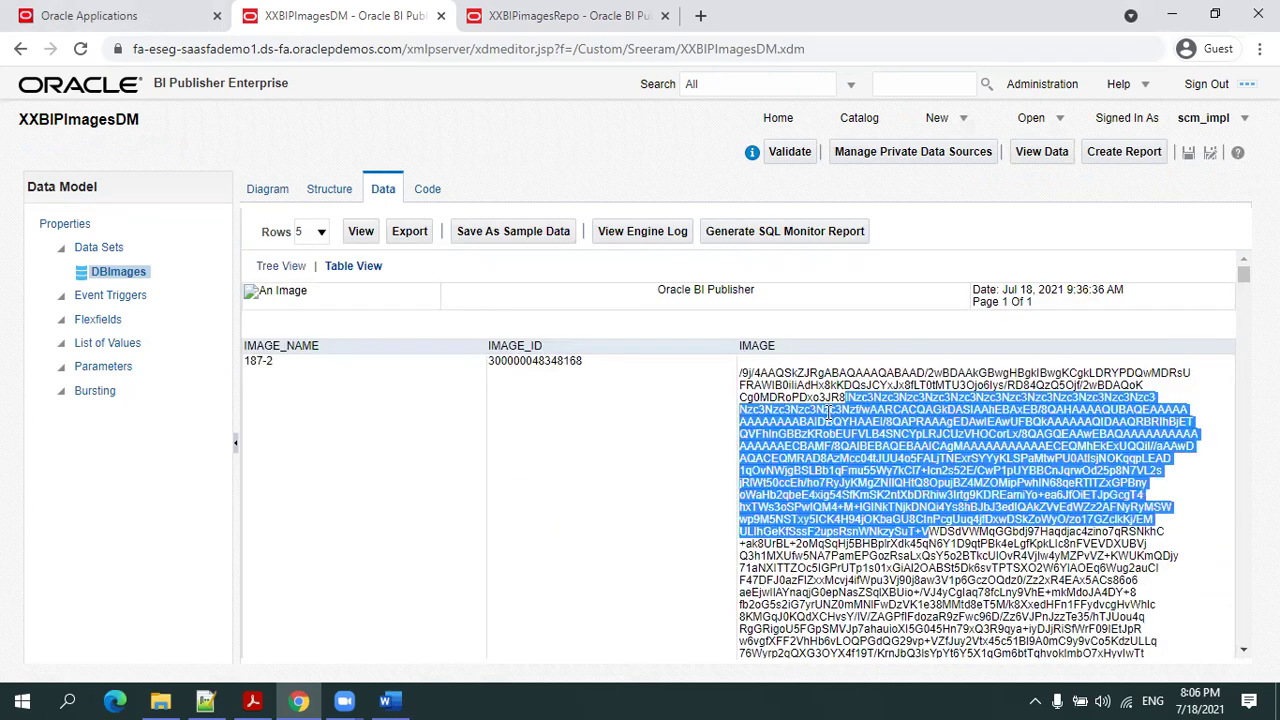
{"action": "left_click", "coordinate": [697, 436]}
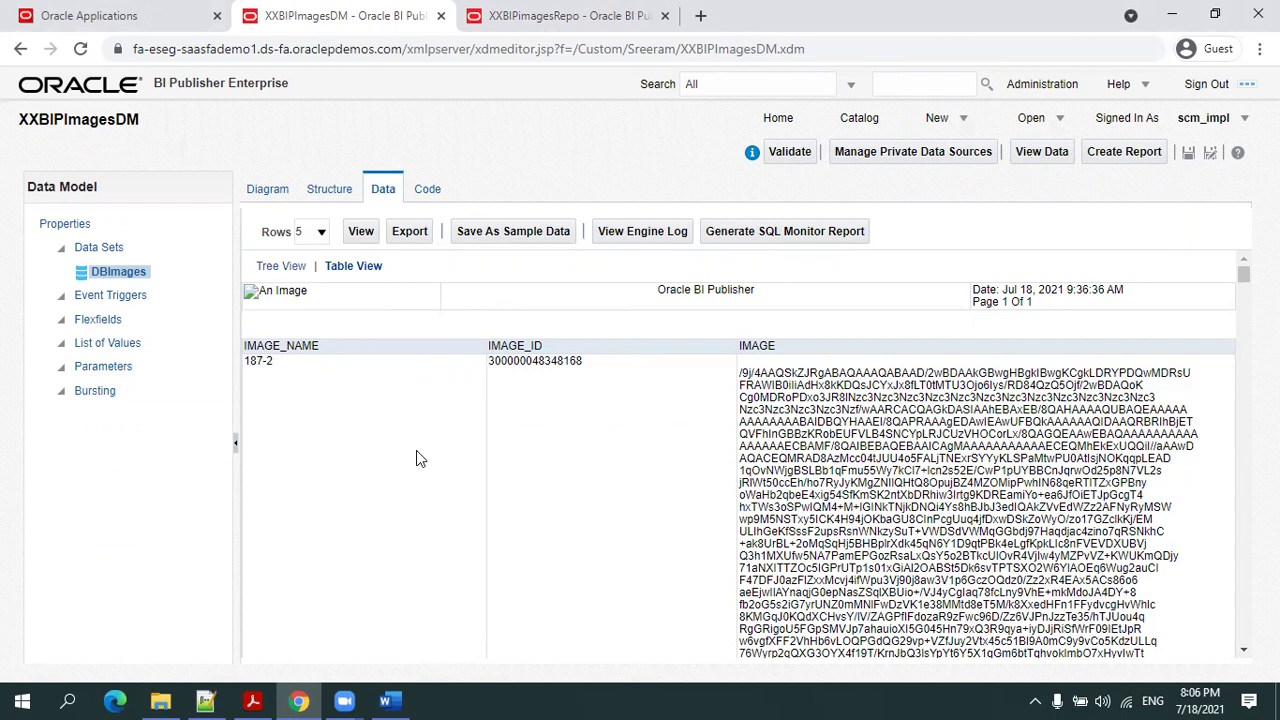
Export the sample data as XML and open XXBIPImagesDM.xml from ImagesInBIP in Notepad++.
{"action": "left_click", "coordinate": [418, 231]}
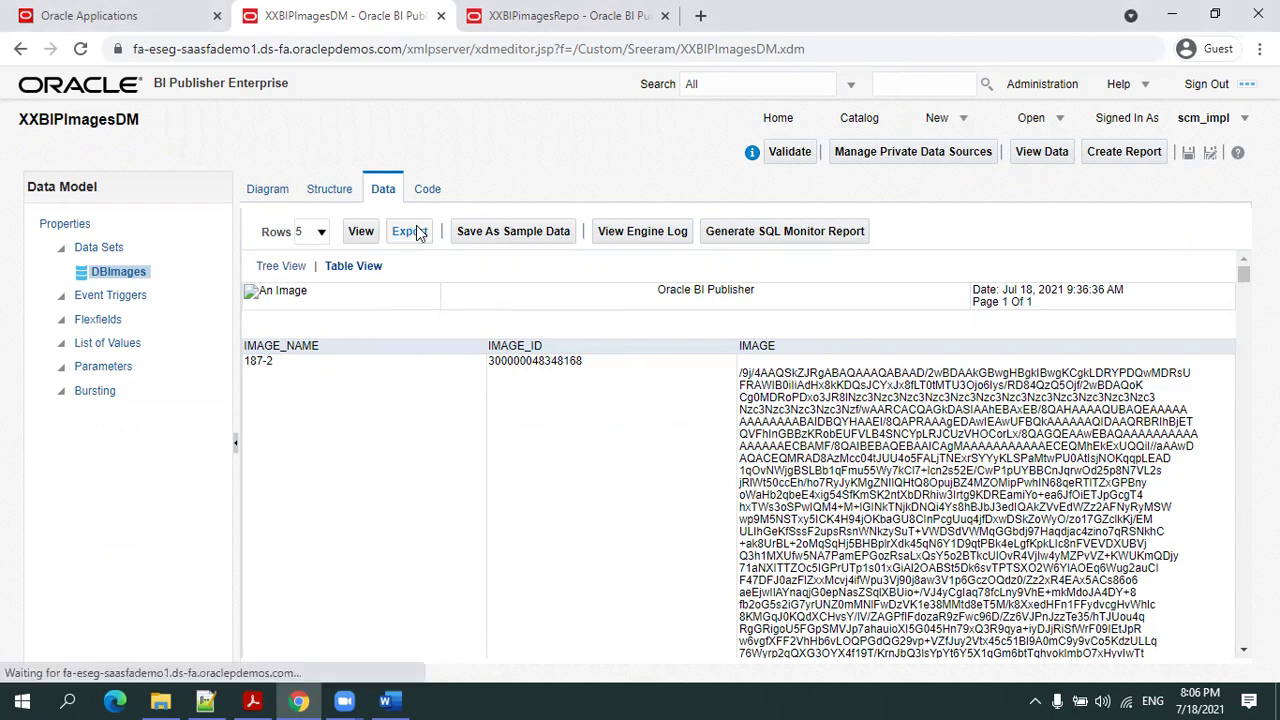
{"action": "left_click", "coordinate": [160, 700]}
{"action": "left_click", "coordinate": [225, 256]}
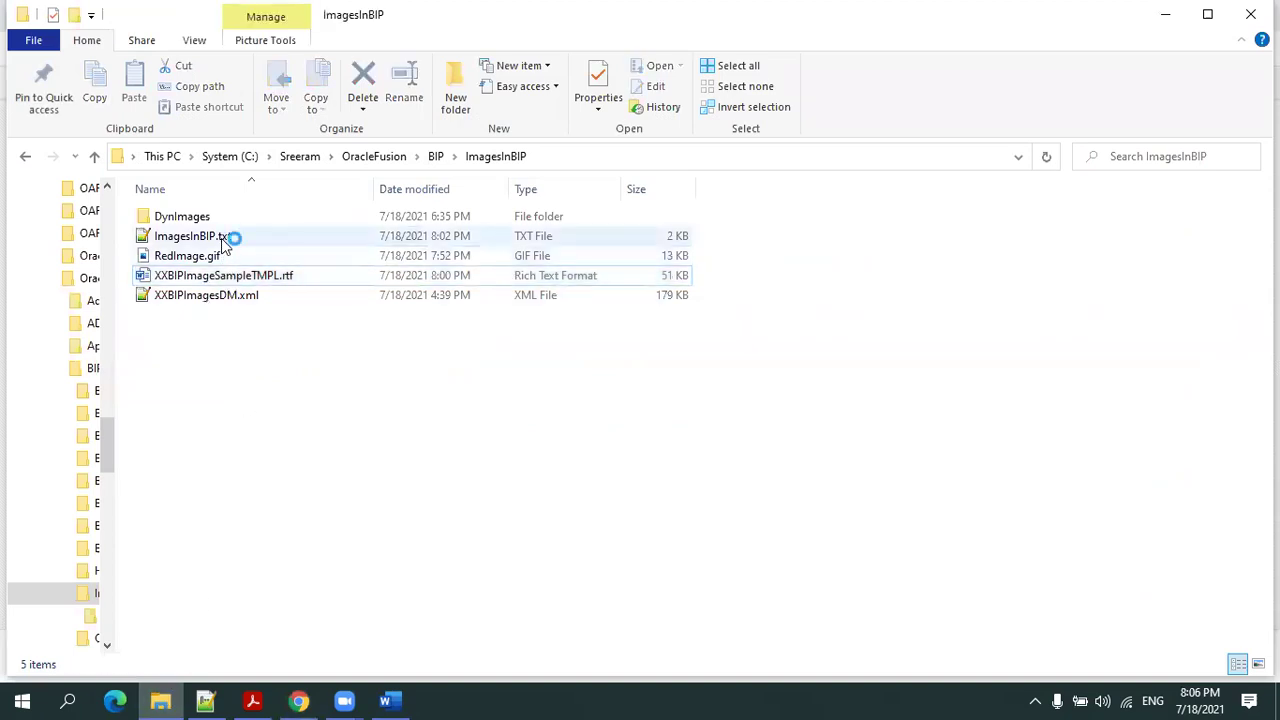
{"action": "left_click", "coordinate": [233, 300]}
{"action": "double_click", "coordinate": [233, 300]}
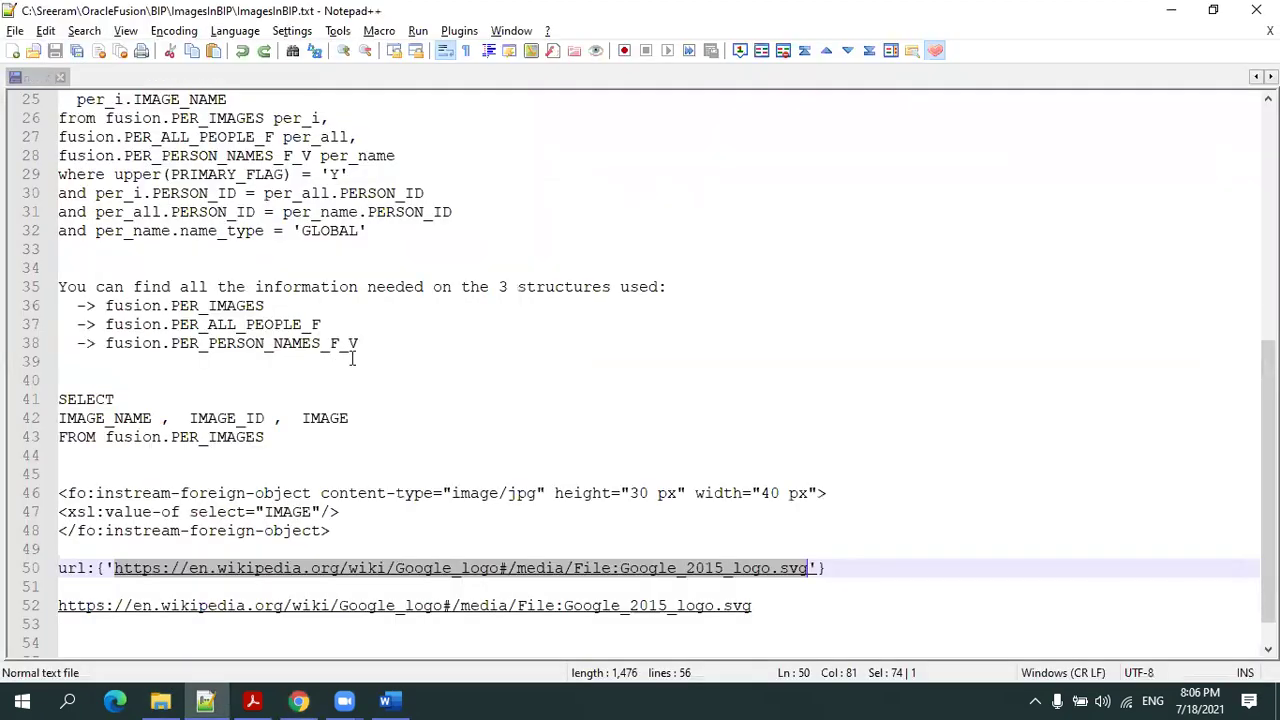
{"action": "scroll", "coordinate": [377, 327], "scroll_direction": "down", "scroll_amount": 4}
{"action": "scroll", "coordinate": [377, 327], "scroll_direction": "up", "scroll_amount": 4}
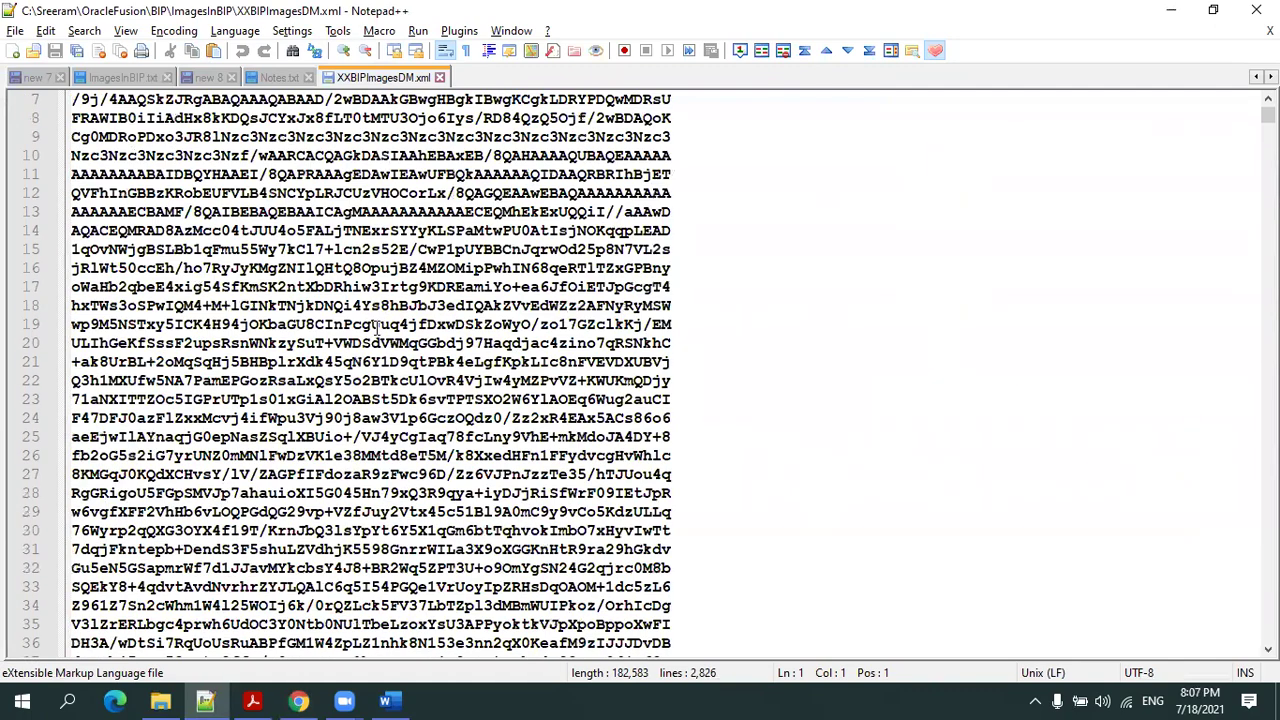
Create a blank Word document and save it as XXBIPImageSampleTMPL2.rtf, Rich Text Format, in ImagesInBIP.
{"action": "left_click", "coordinate": [385, 700]}
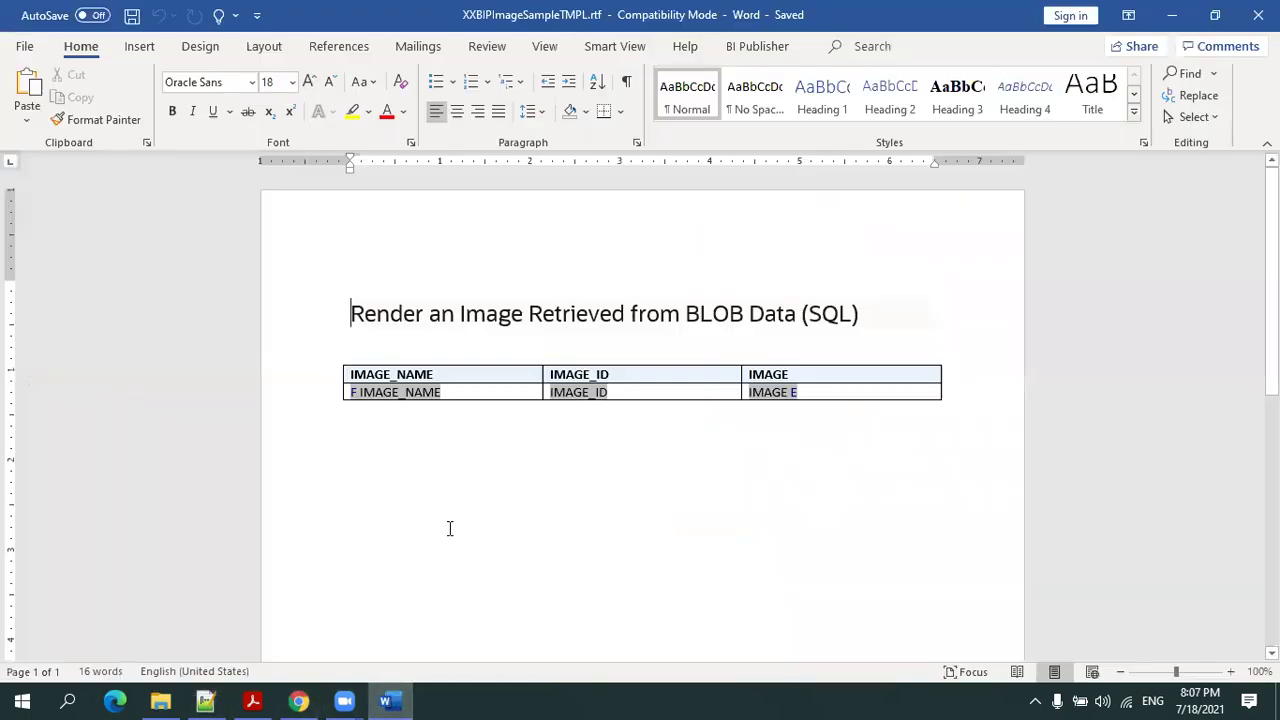
{"action": "key", "text": "ctrl+n"}
{"action": "key", "text": "ctrl+o"}
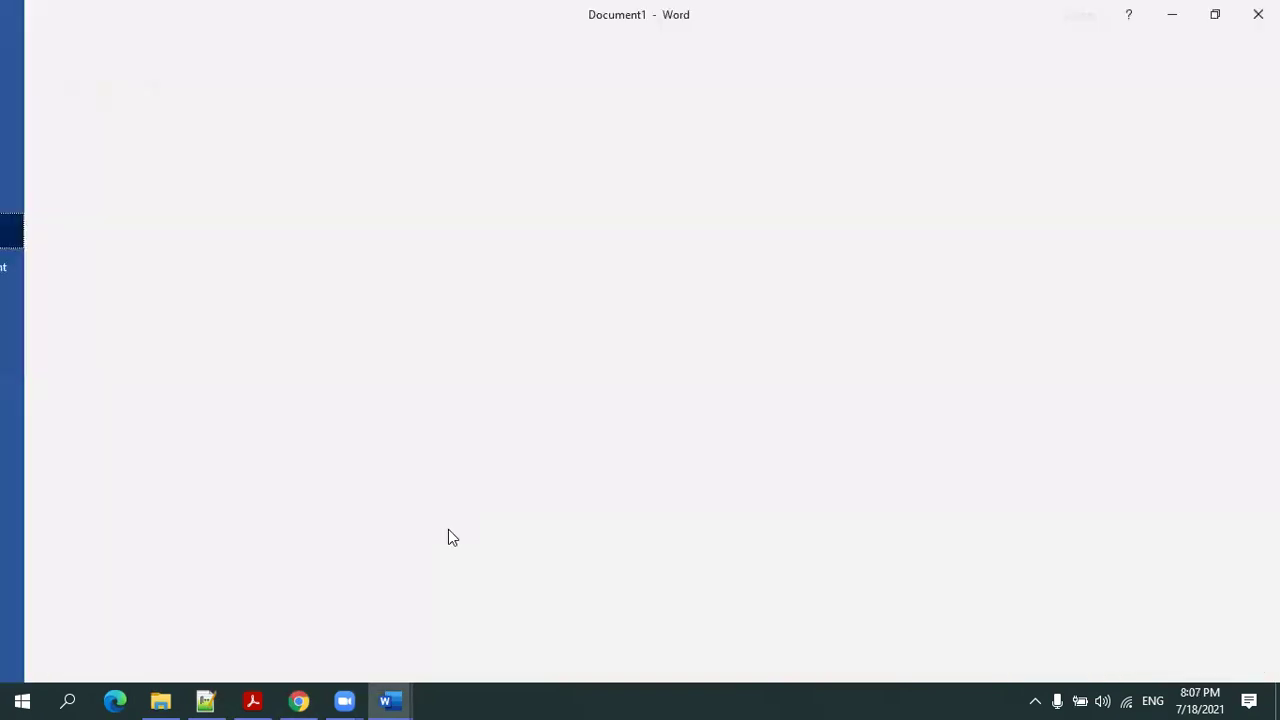
{"action": "key", "text": "alt+Tab"}
{"action": "key", "text": "alt+Tab"}
{"action": "key", "text": "alt+Tab"}
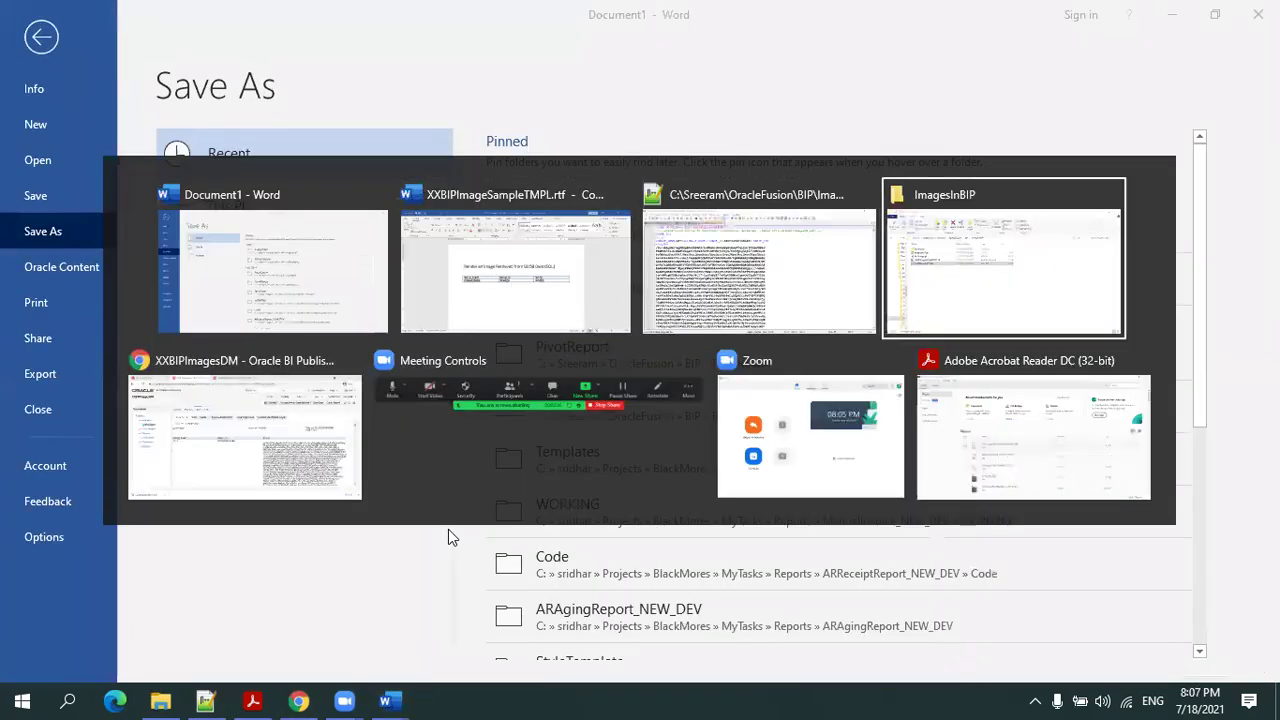
{"action": "key", "text": "alt+Tab"}
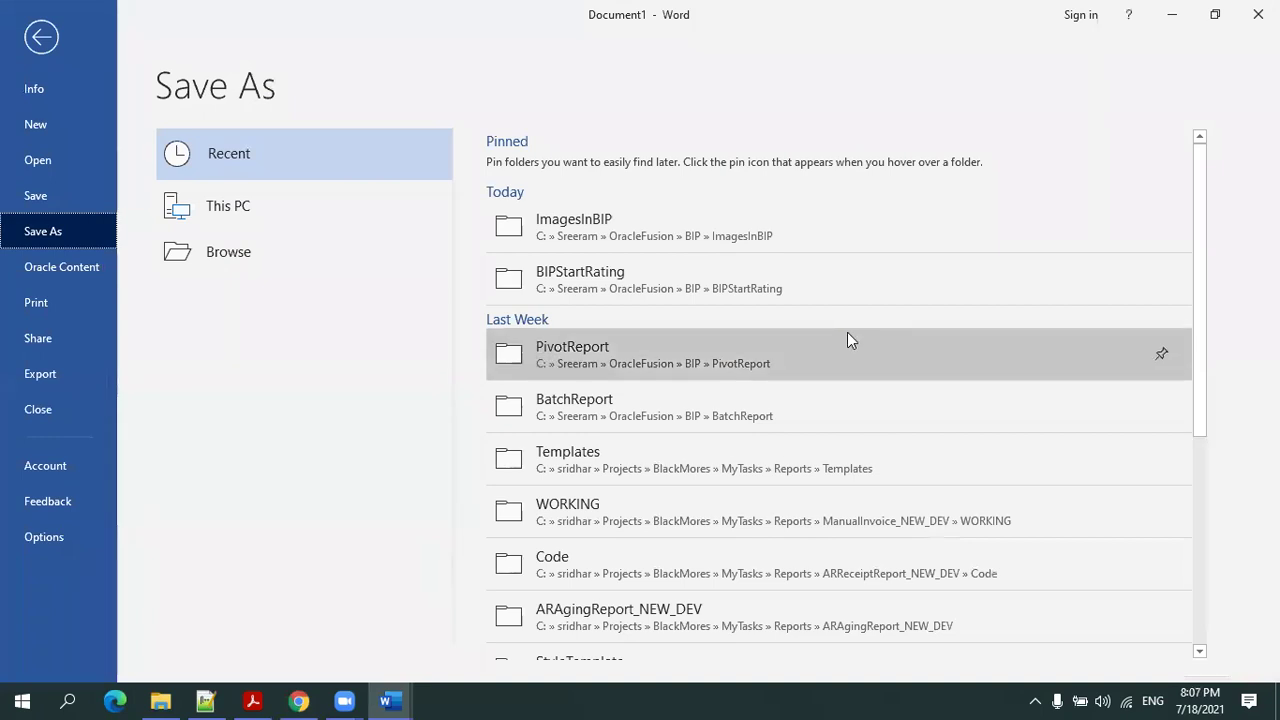
{"action": "left_click", "coordinate": [782, 224]}
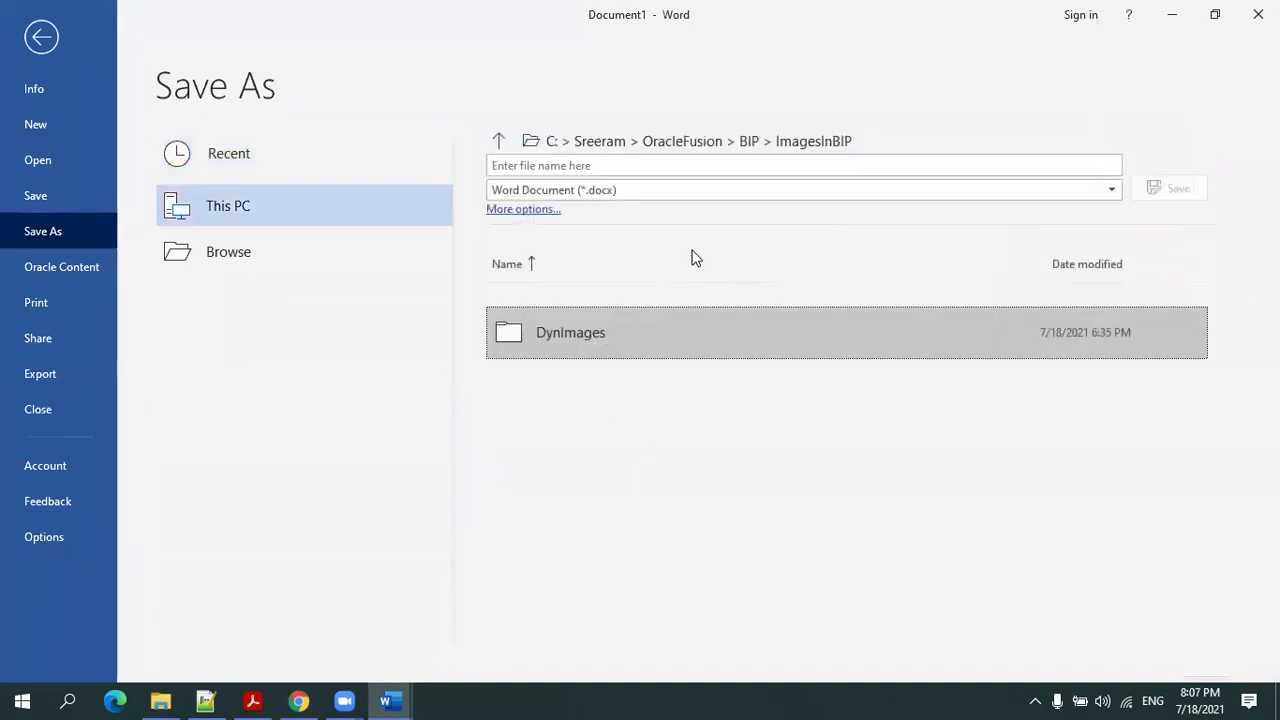
{"action": "left_click", "coordinate": [677, 192]}
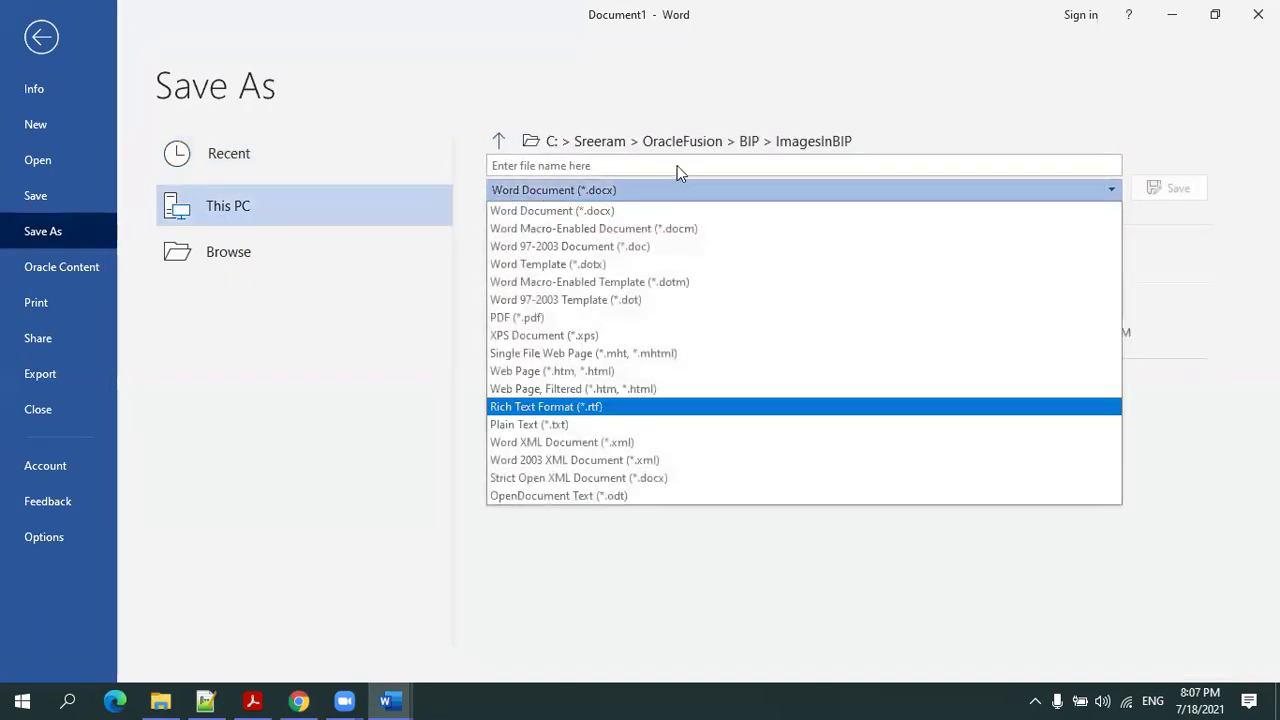
{"action": "left_click", "coordinate": [640, 406]}
{"action": "left_click", "coordinate": [624, 167]}
{"action": "type", "text": "XX"}
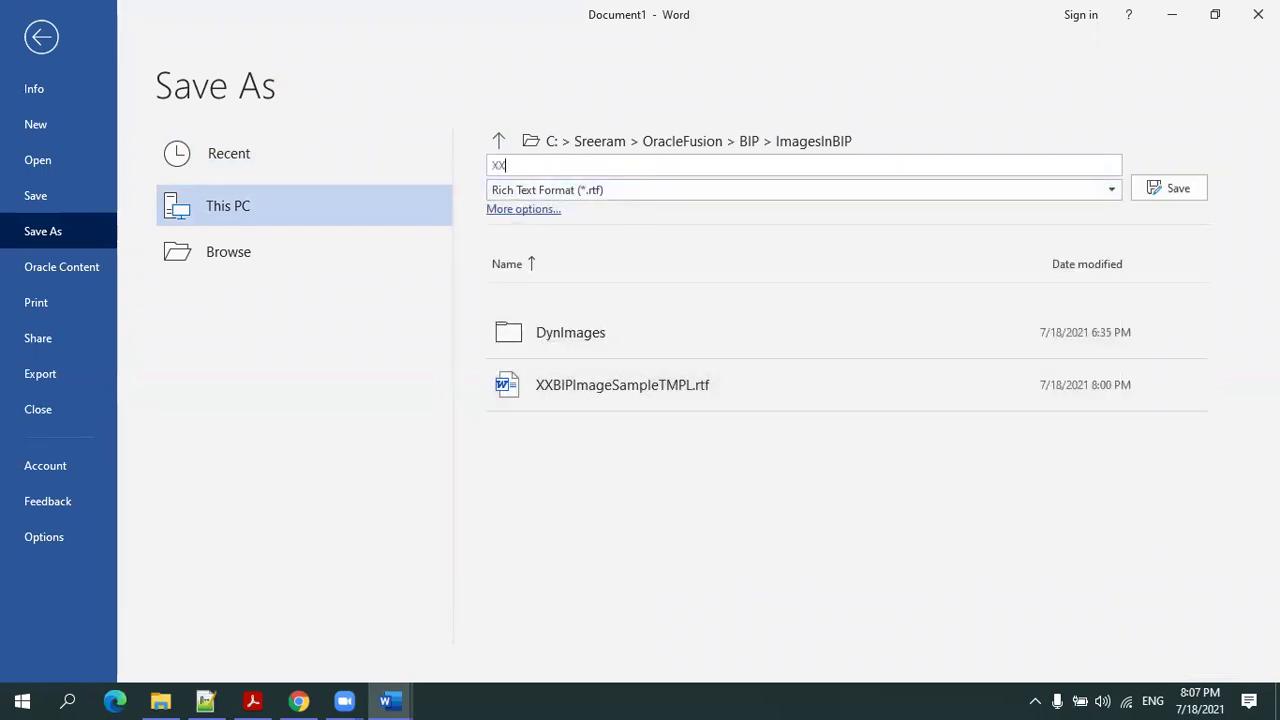
{"action": "type", "text": "BIPImageSampleTMPL2"}
{"action": "left_click", "coordinate": [1149, 197]}
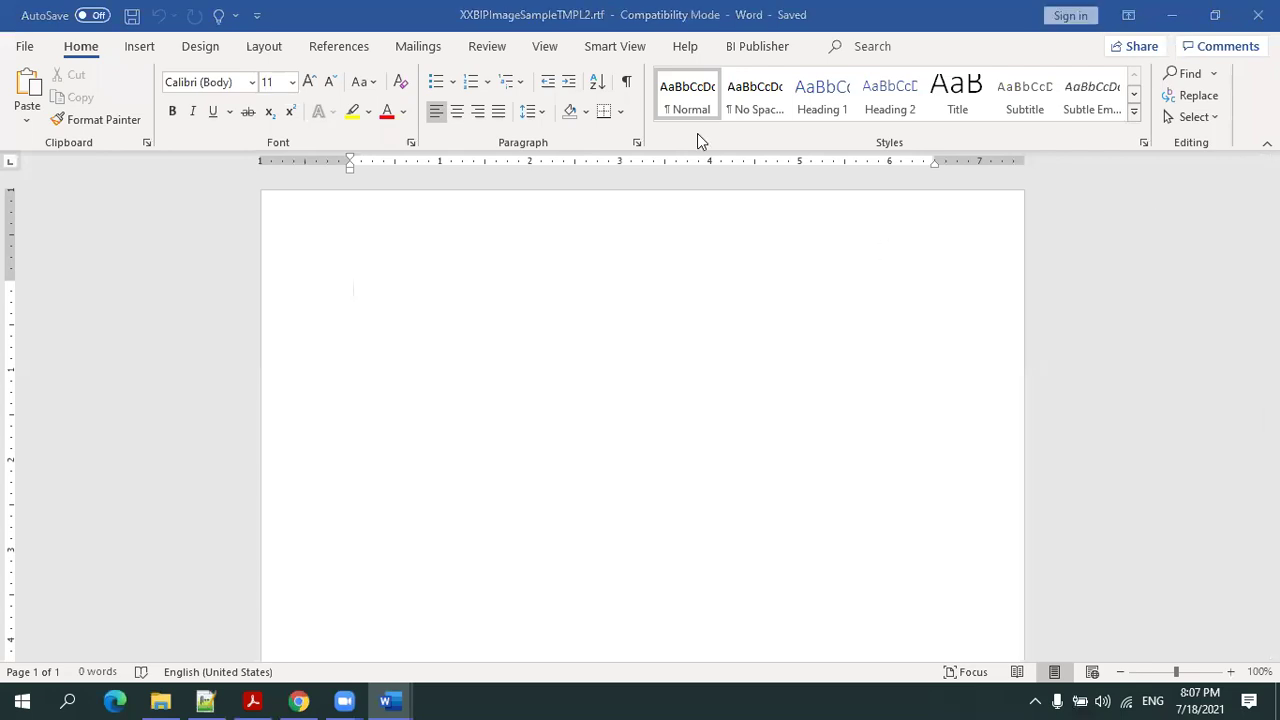
Load XXBIPImagesDM.xml as the template's sample XML data.
{"action": "left_click", "coordinate": [740, 46]}
{"action": "left_click", "coordinate": [304, 98]}
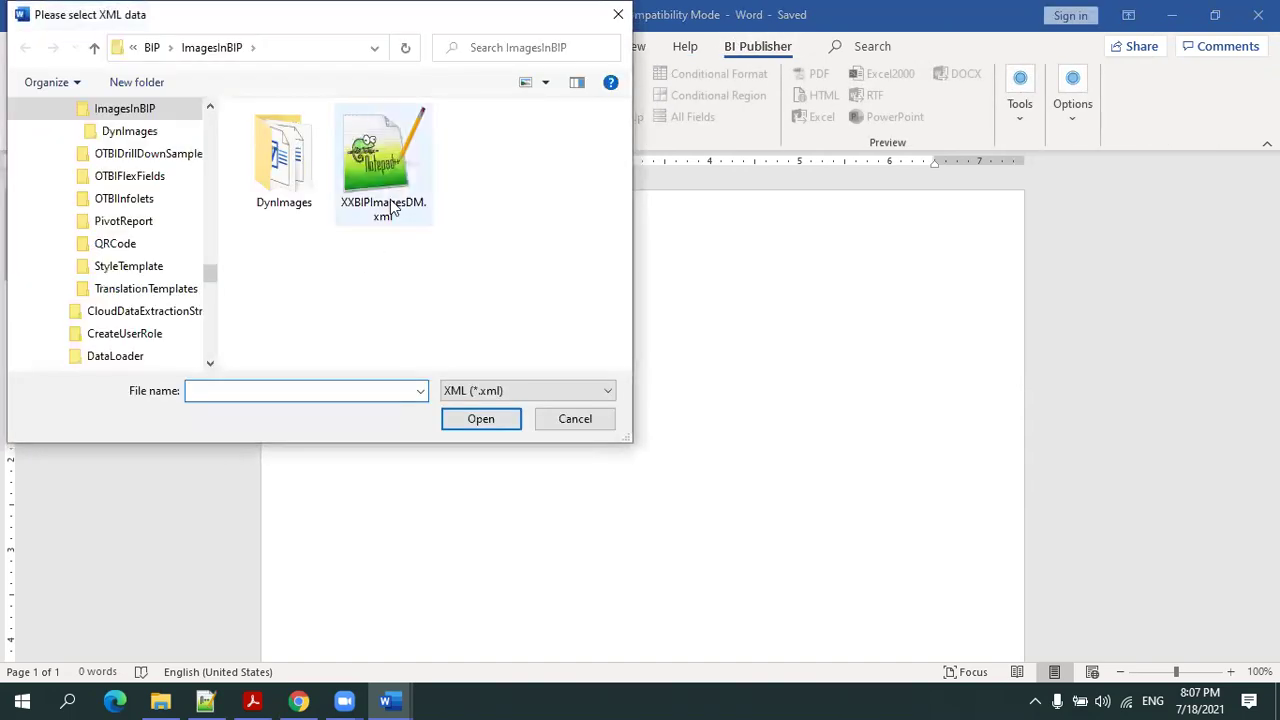
{"action": "double_click", "coordinate": [389, 198]}
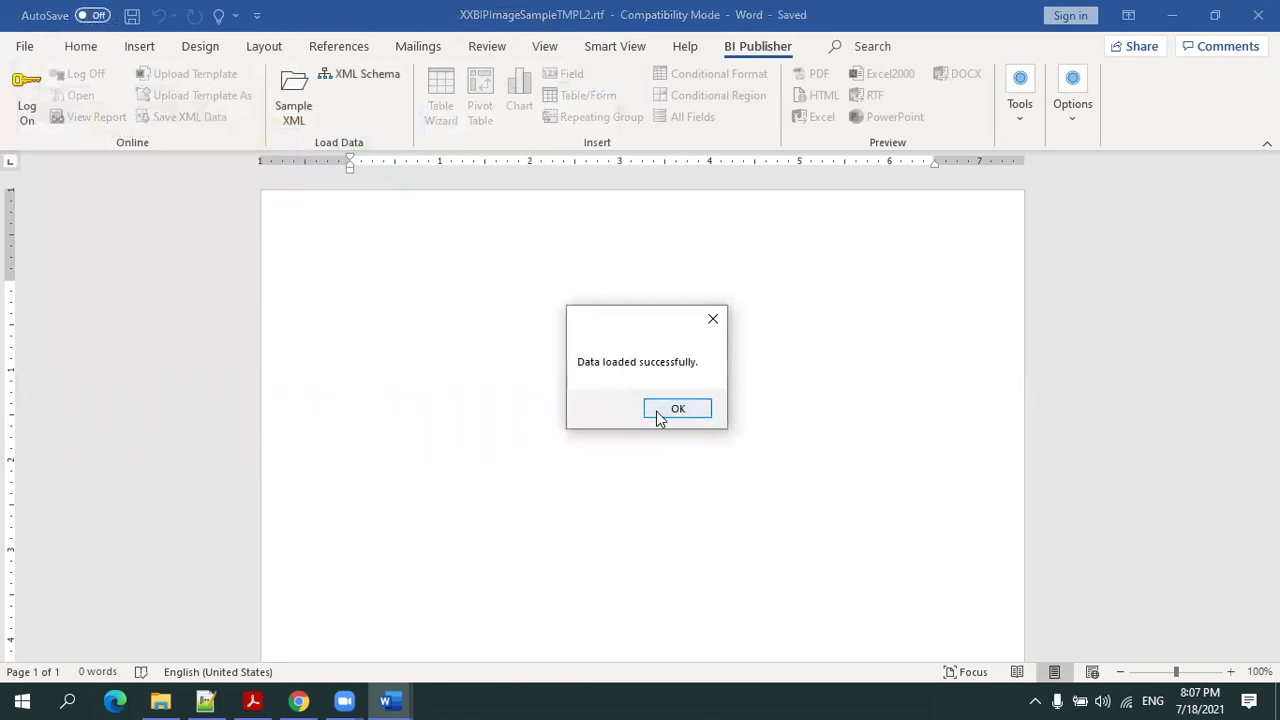
{"action": "left_click", "coordinate": [658, 410]}
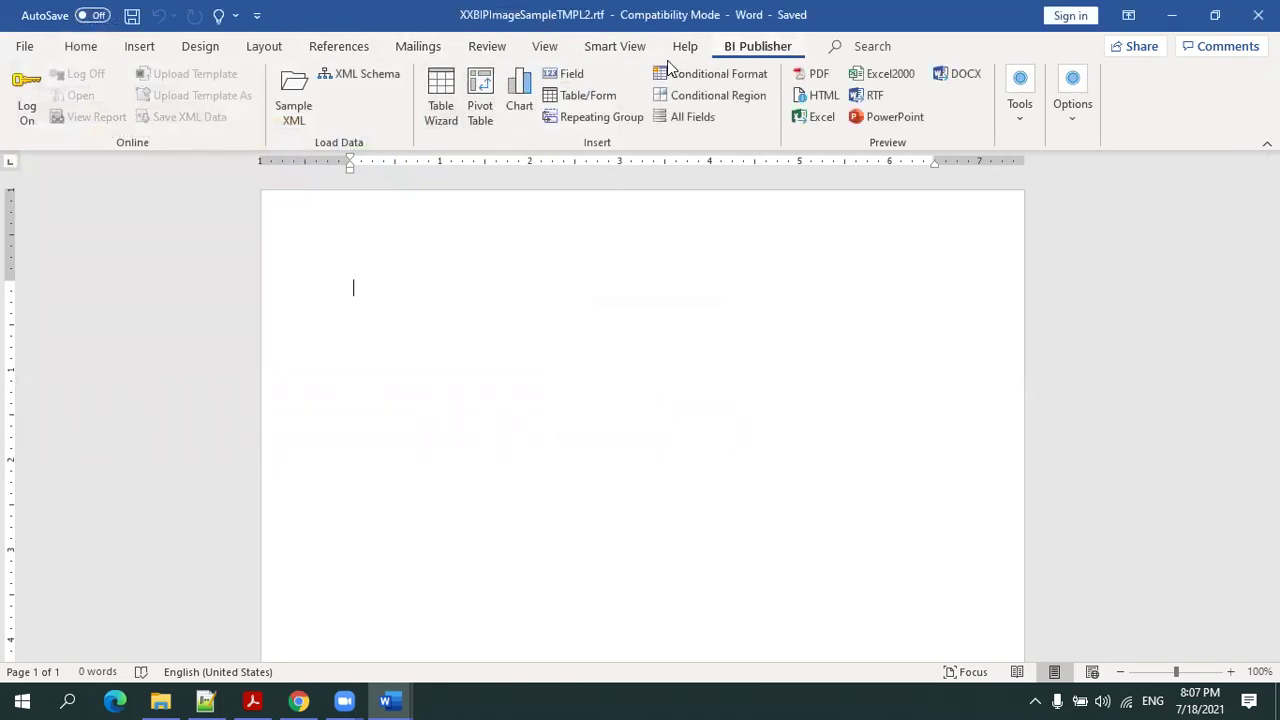
Insert an ungrouped table of IMAGE_NAME, IMAGE_ID and IMAGE, then preview it as PDF.
{"action": "left_click", "coordinate": [450, 94]}
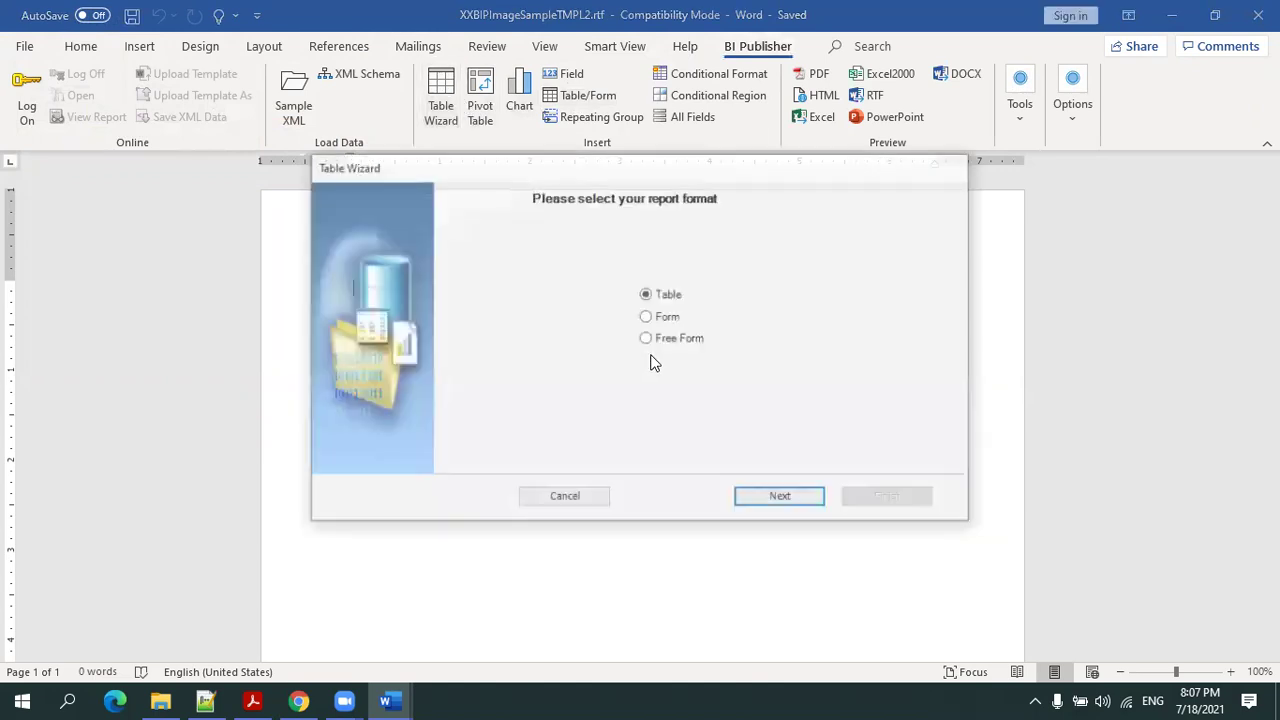
{"action": "left_click", "coordinate": [801, 497]}
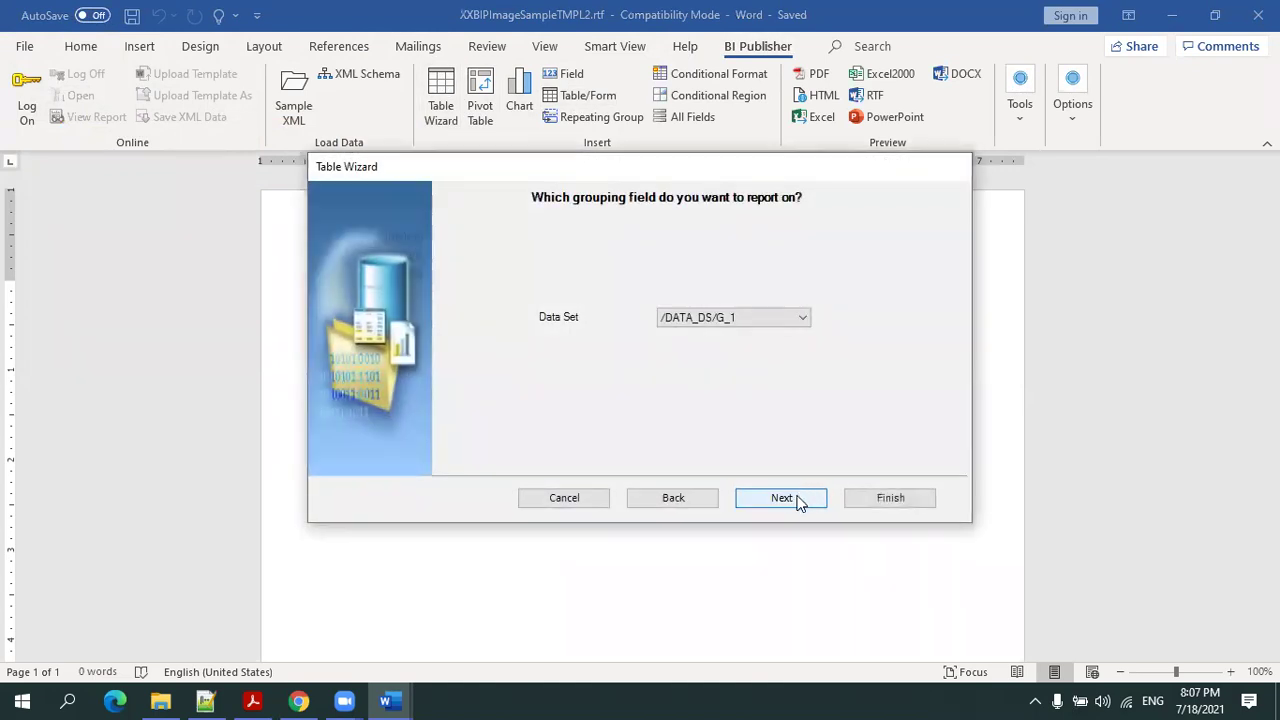
{"action": "left_click", "coordinate": [802, 498]}
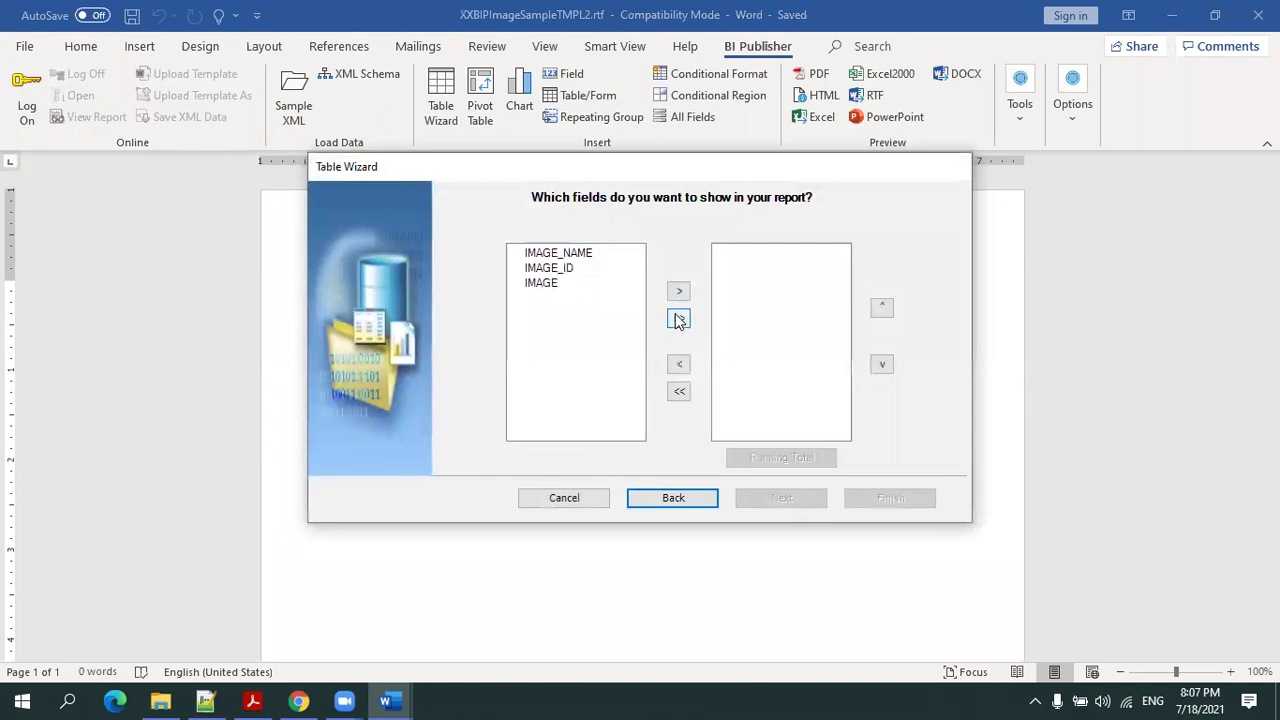
{"action": "left_click", "coordinate": [679, 317]}
{"action": "left_click", "coordinate": [793, 497]}
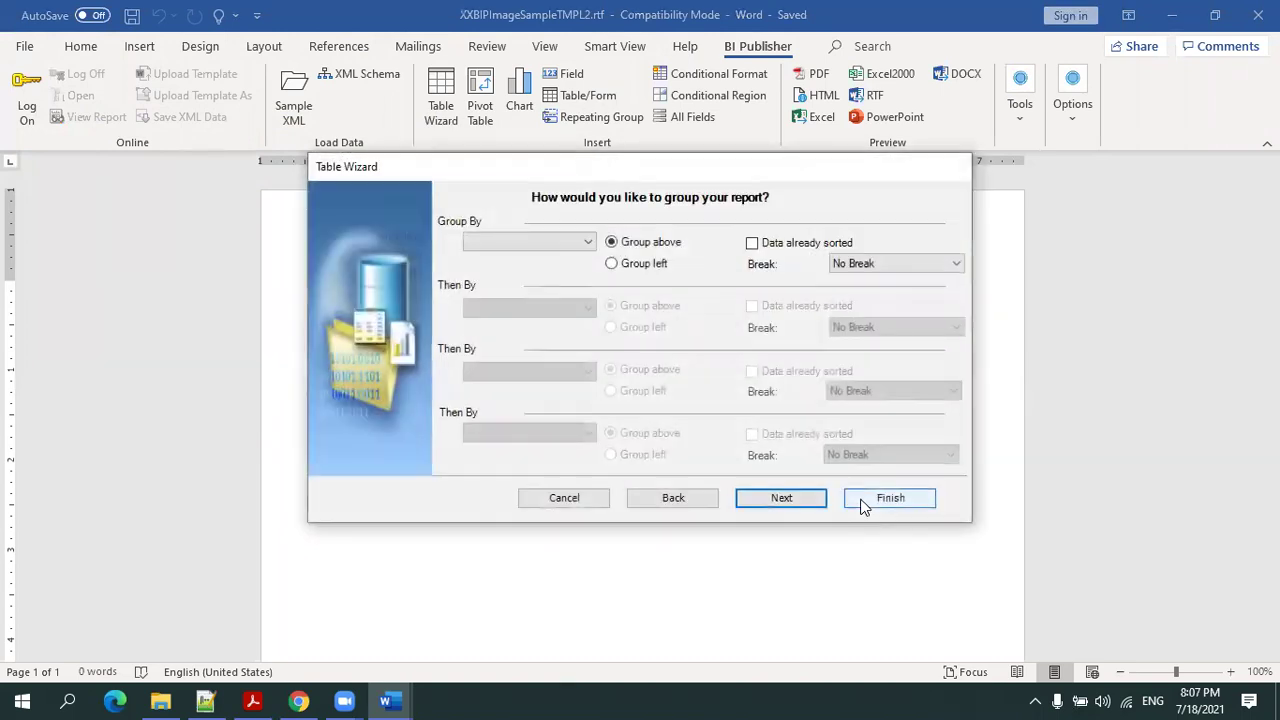
{"action": "left_click", "coordinate": [867, 503]}
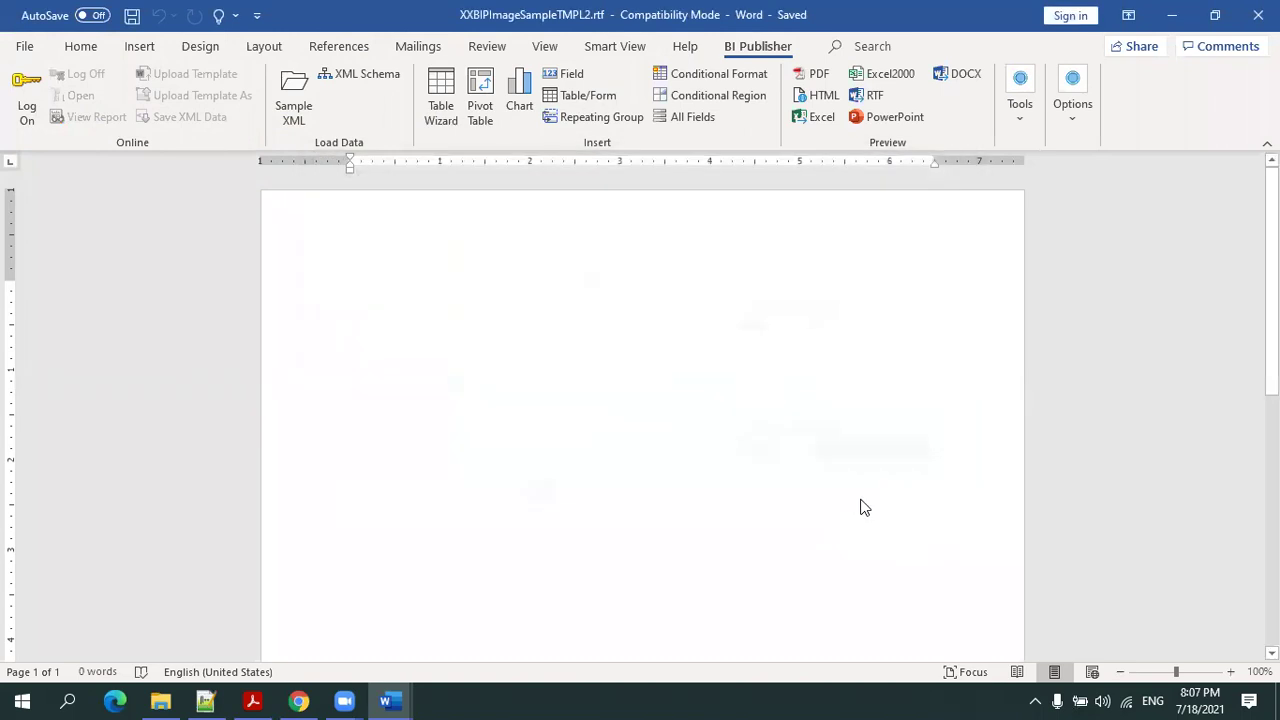
{"action": "left_click", "coordinate": [720, 249]}
{"action": "left_click", "coordinate": [806, 79]}
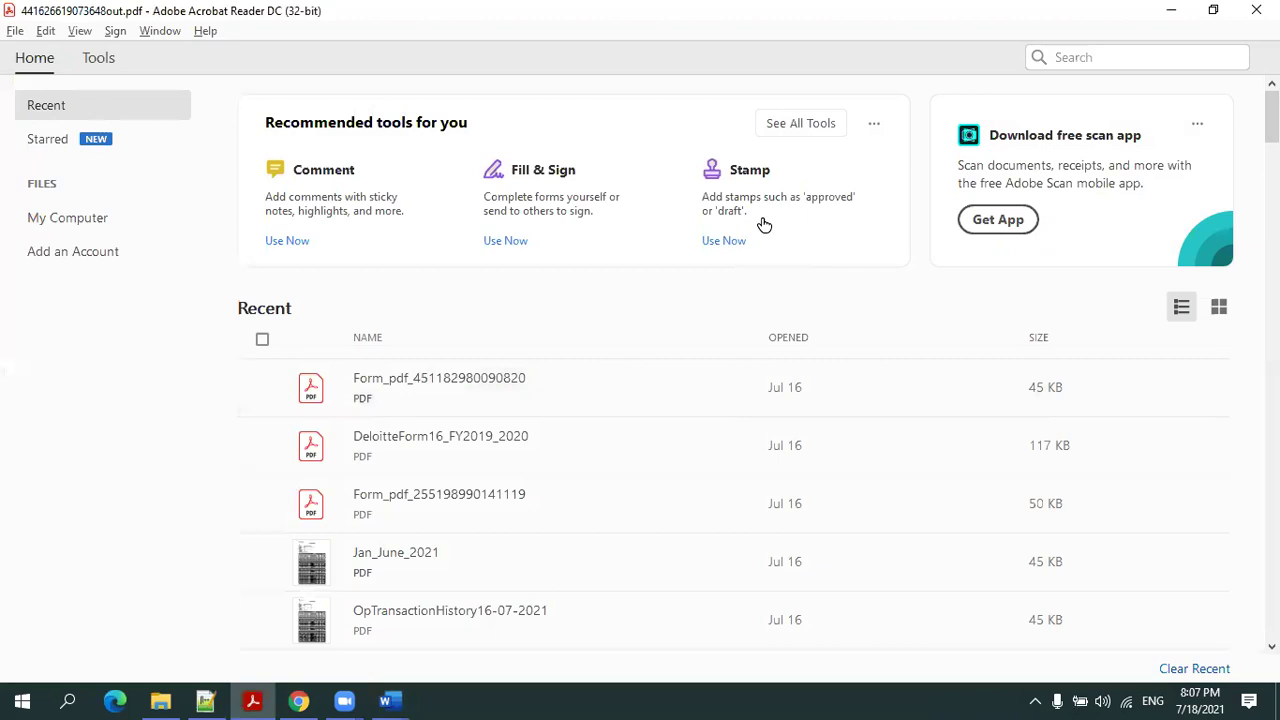
Check the PDF preview showing IMAGE as raw base64 text, then return to Notepad++.
{"action": "scroll", "coordinate": [658, 331], "scroll_direction": "down", "scroll_amount": 2}
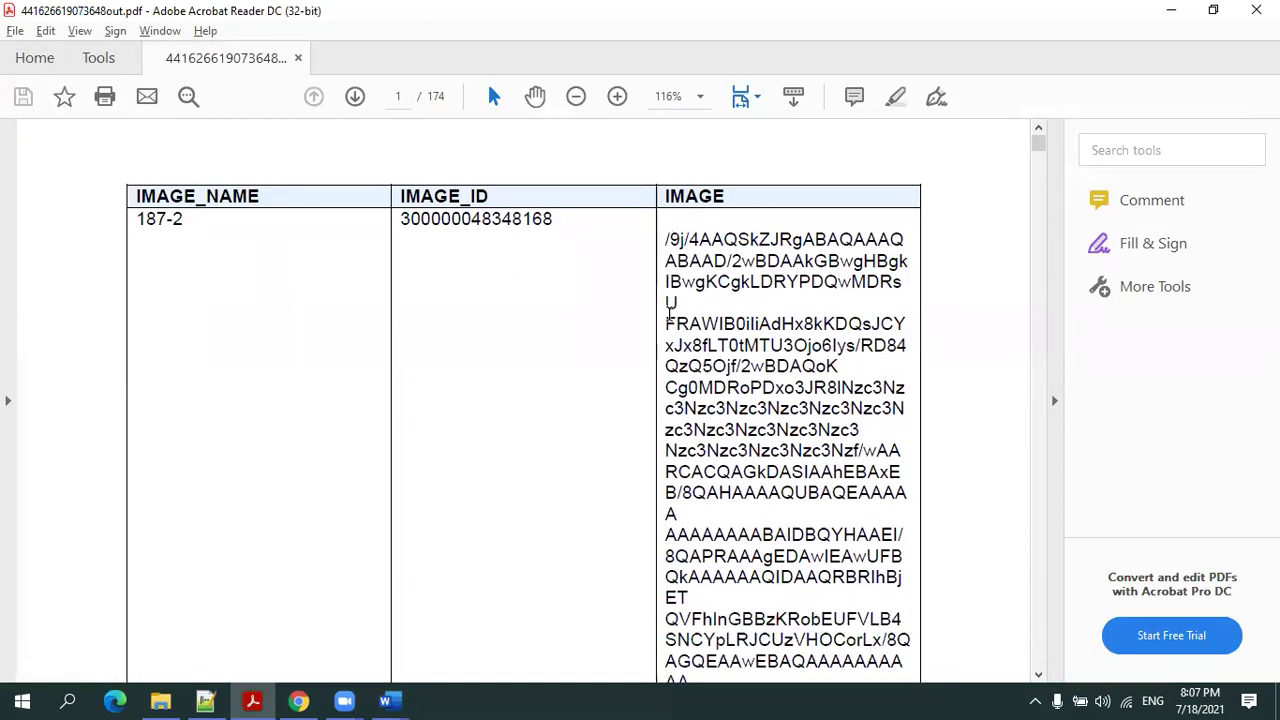
{"action": "scroll", "coordinate": [712, 239], "scroll_direction": "down", "scroll_amount": 1}
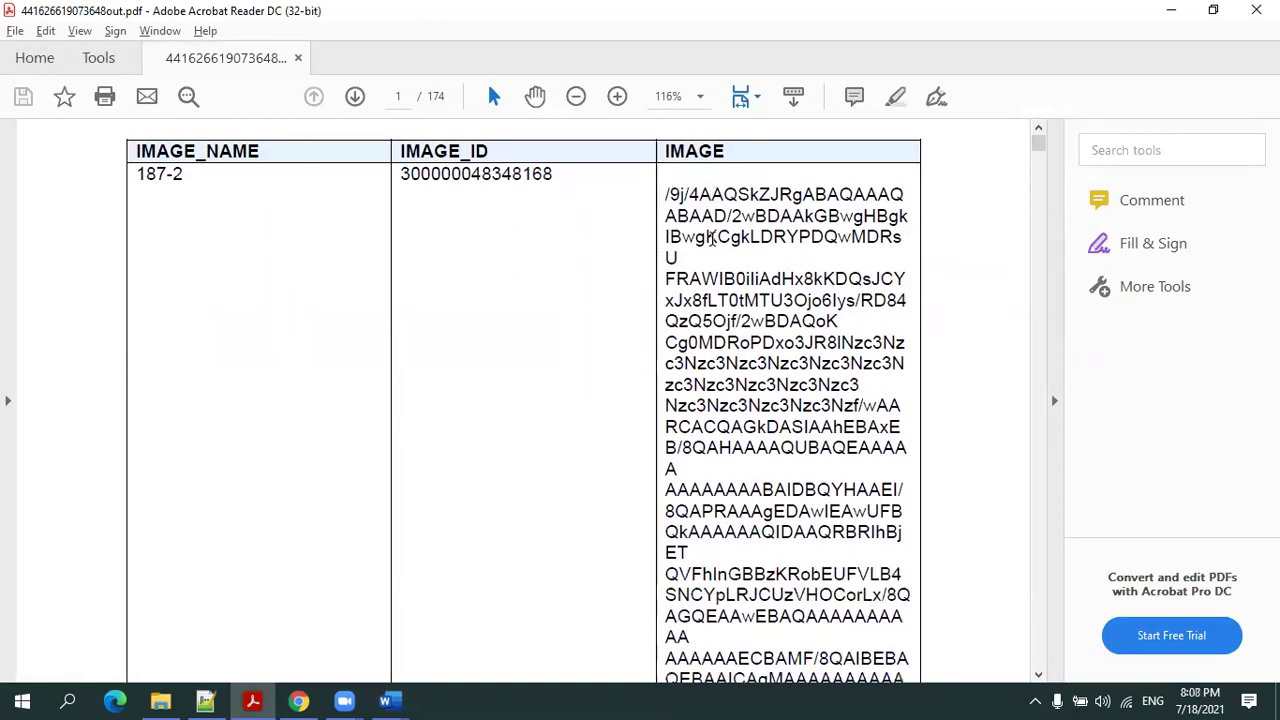
{"action": "scroll", "coordinate": [712, 239], "scroll_direction": "up", "scroll_amount": 1}
{"action": "left_click_drag", "start_coordinate": [667, 239], "coordinate": [776, 332]}
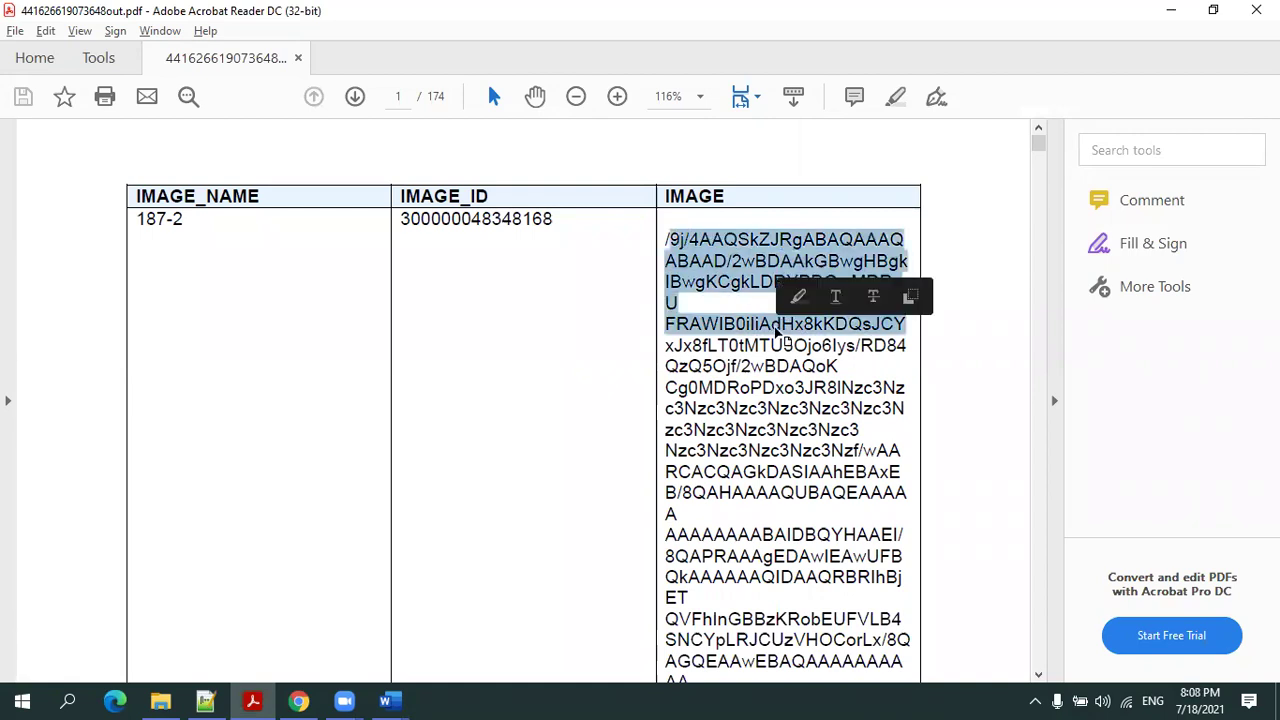
{"action": "left_click", "coordinate": [727, 385]}
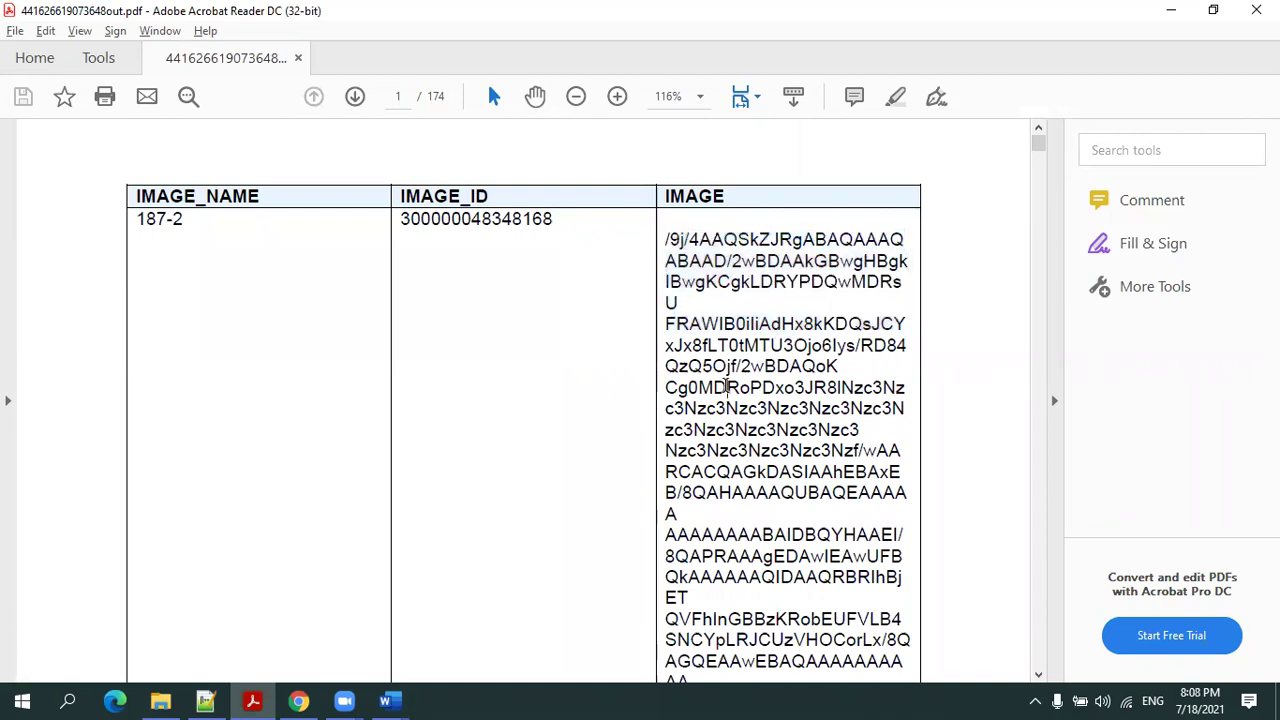
{"action": "scroll", "coordinate": [748, 392], "scroll_direction": "down", "scroll_amount": 2}
{"action": "scroll", "coordinate": [766, 333], "scroll_direction": "down", "scroll_amount": 3}
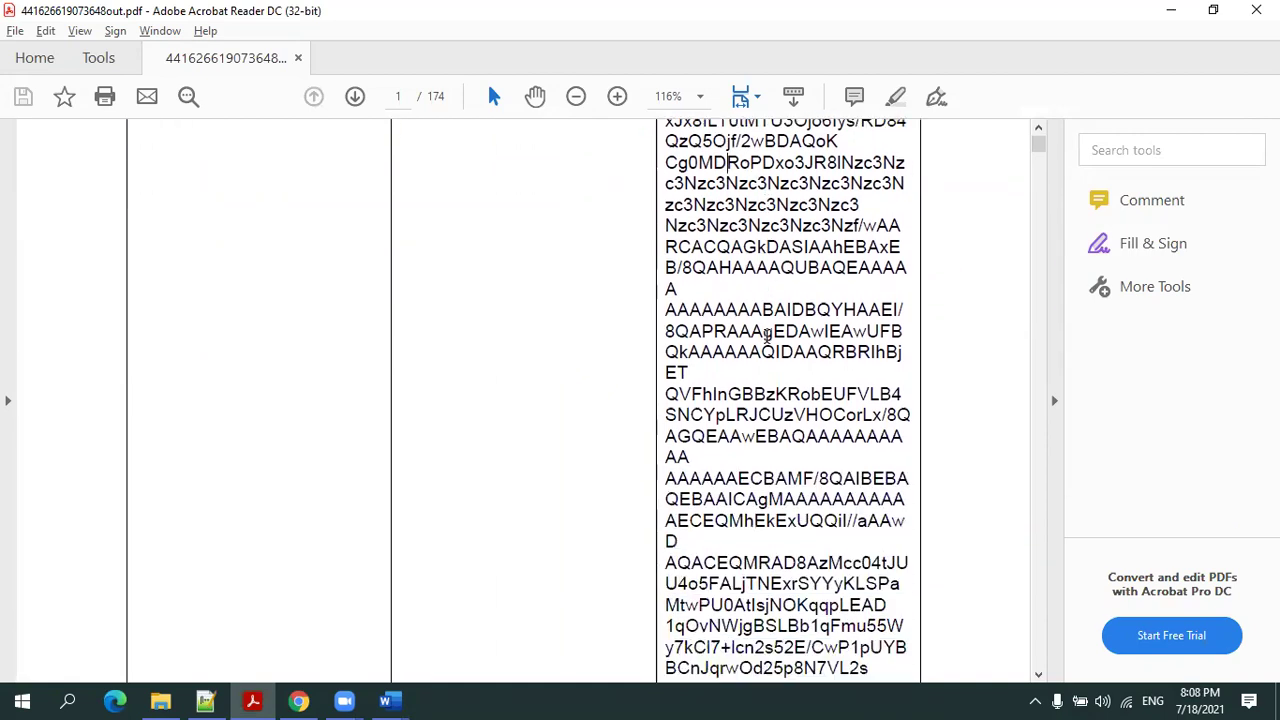
{"action": "scroll", "coordinate": [767, 336], "scroll_direction": "up", "scroll_amount": 5}
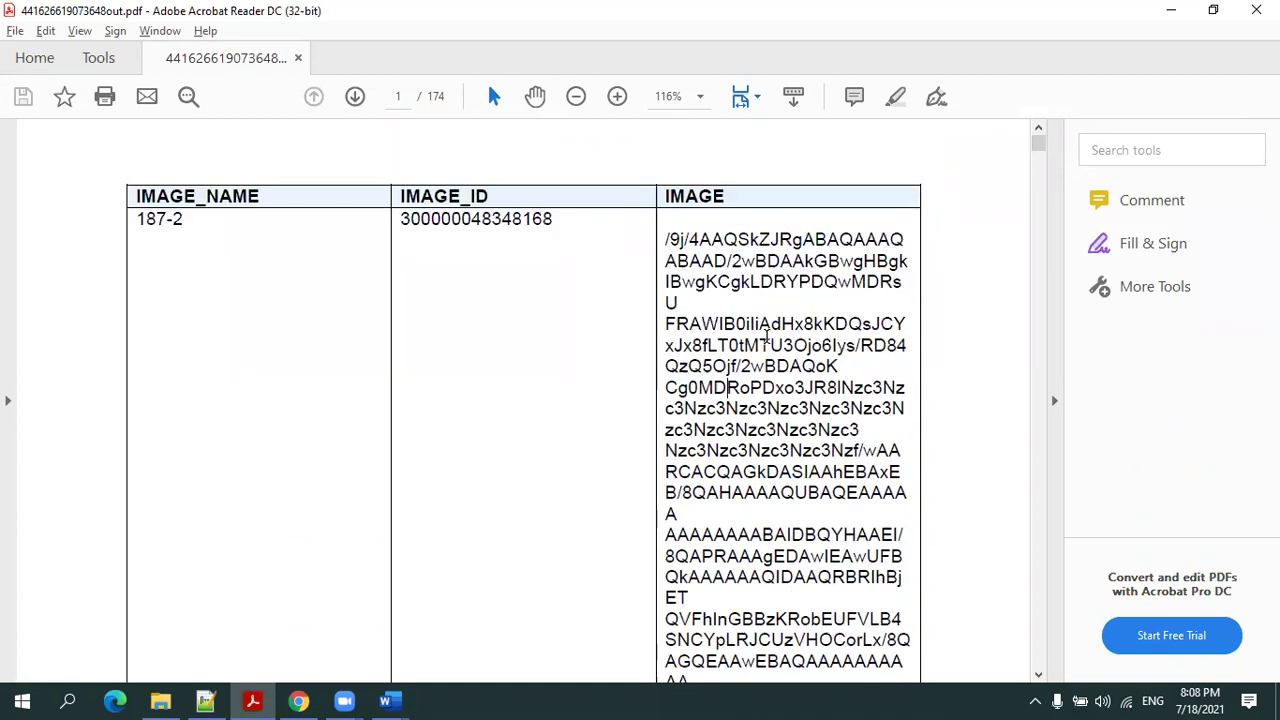
{"action": "left_click", "coordinate": [205, 700]}
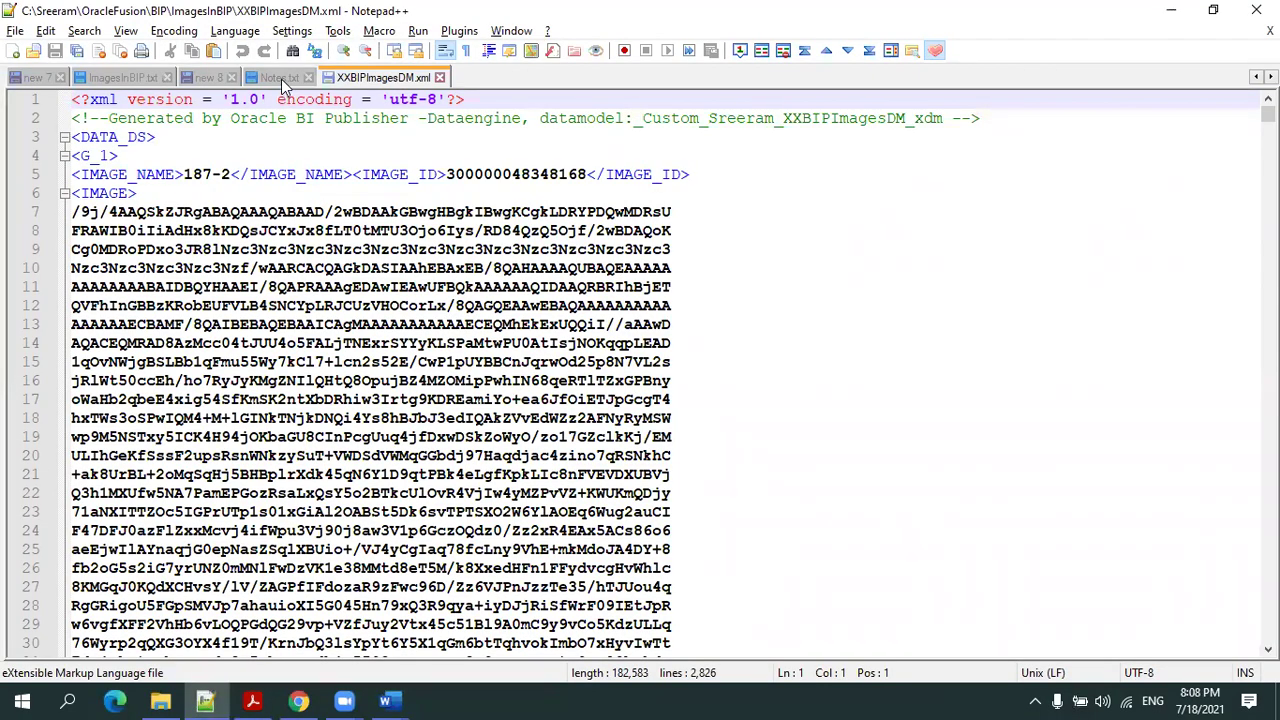
In ImagesInBIP.txt, review the fo:instream-foreign-object snippet on lines 17–19 sized 3 in by 4 in.
{"action": "left_click", "coordinate": [281, 79]}
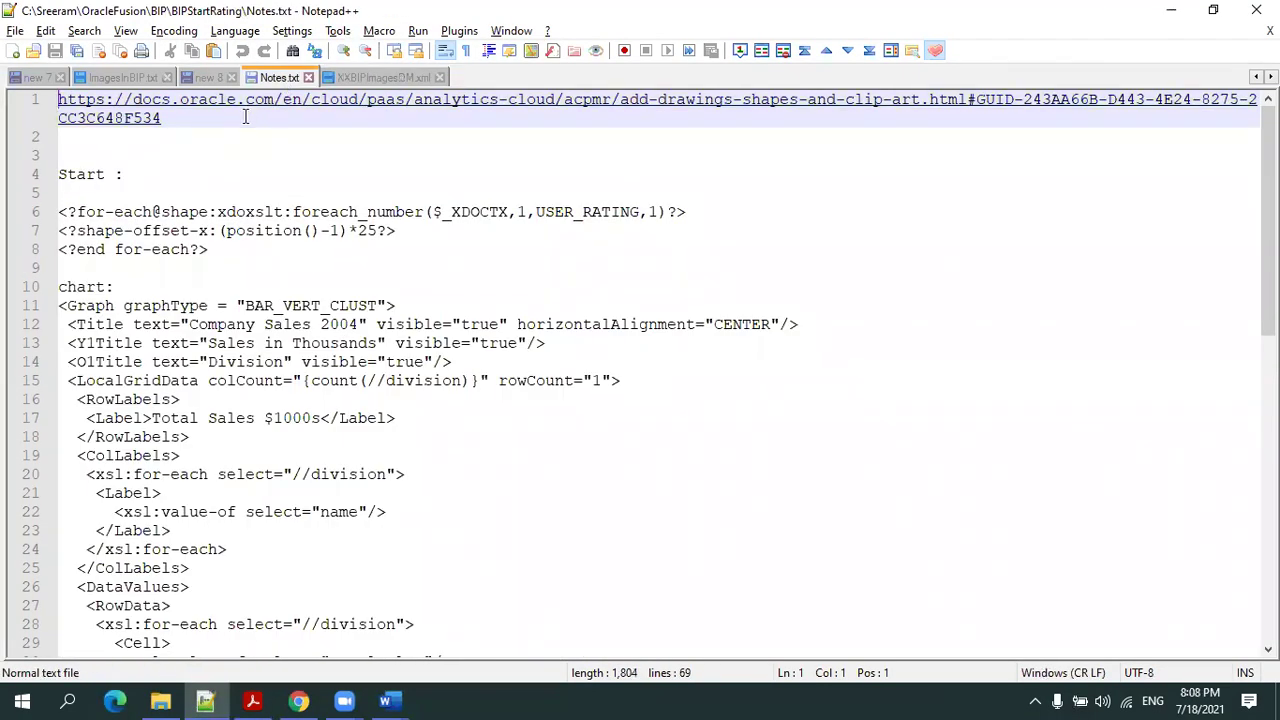
{"action": "left_click", "coordinate": [150, 79]}
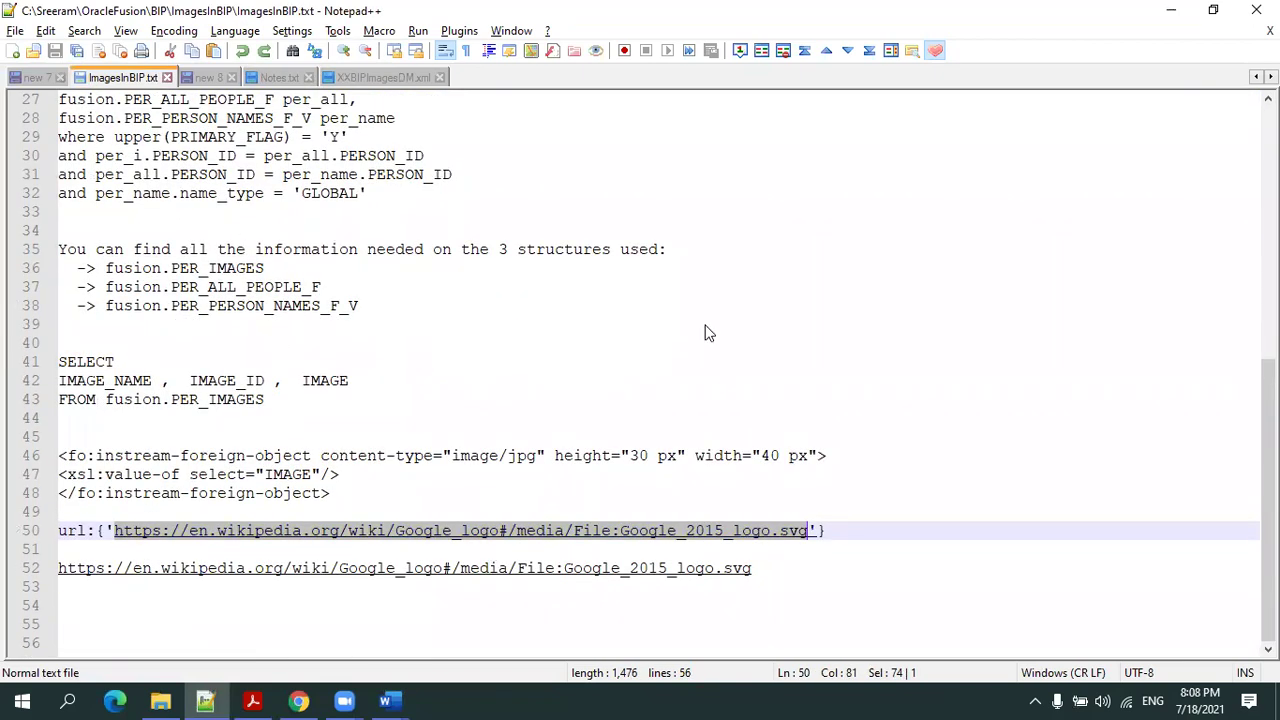
{"action": "scroll", "coordinate": [591, 343], "scroll_direction": "up", "scroll_amount": 6}
{"action": "scroll", "coordinate": [593, 341], "scroll_direction": "up", "scroll_amount": 1}
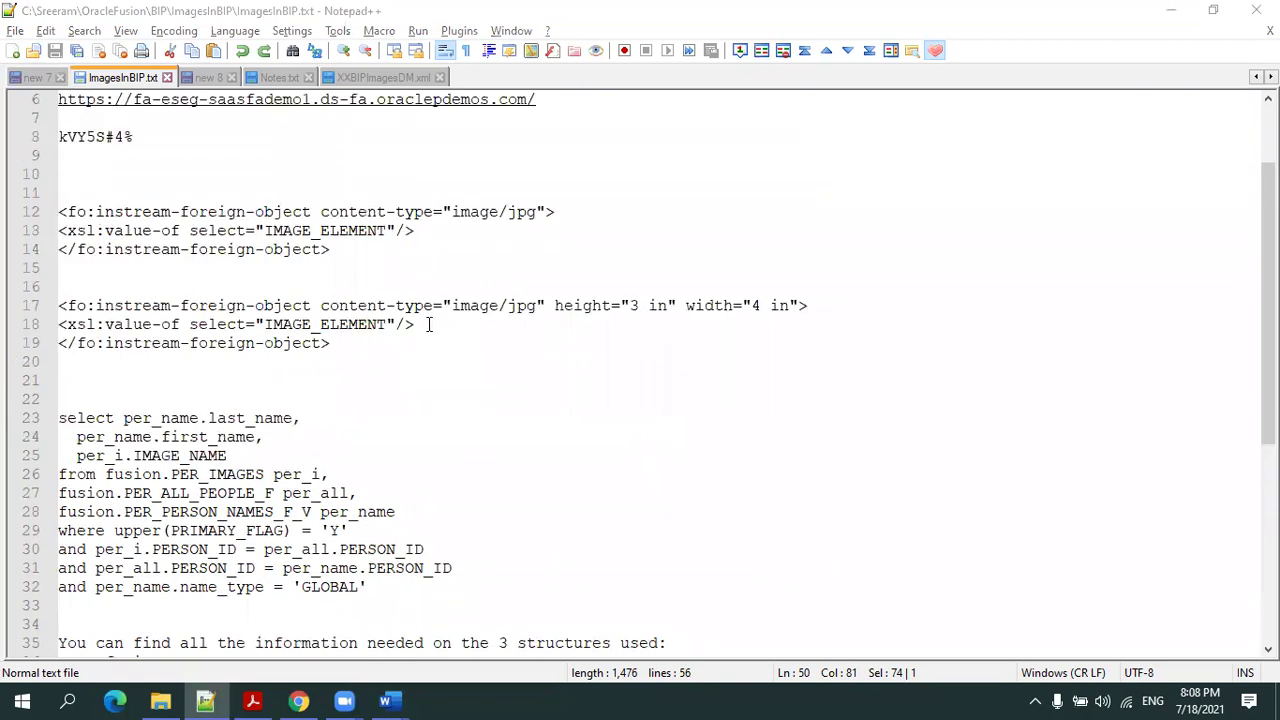
{"action": "double_click", "coordinate": [145, 308]}
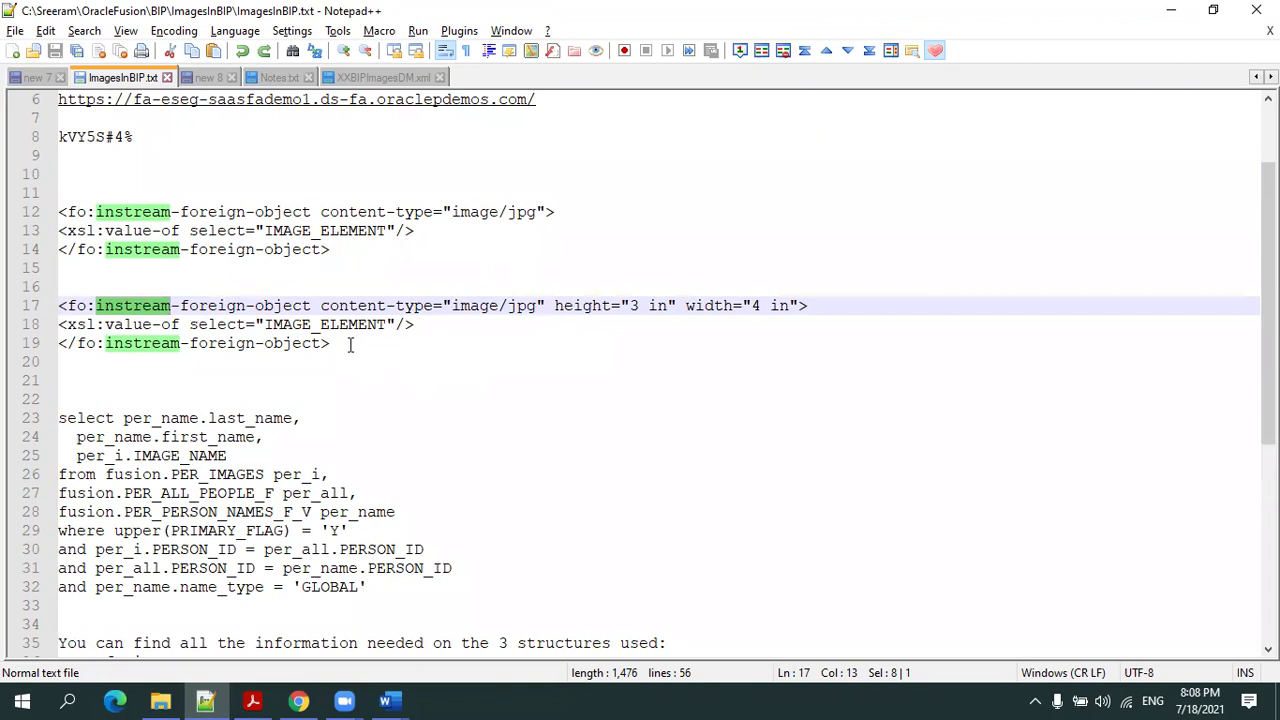
{"action": "left_click_drag", "start_coordinate": [350, 344], "coordinate": [36, 297]}
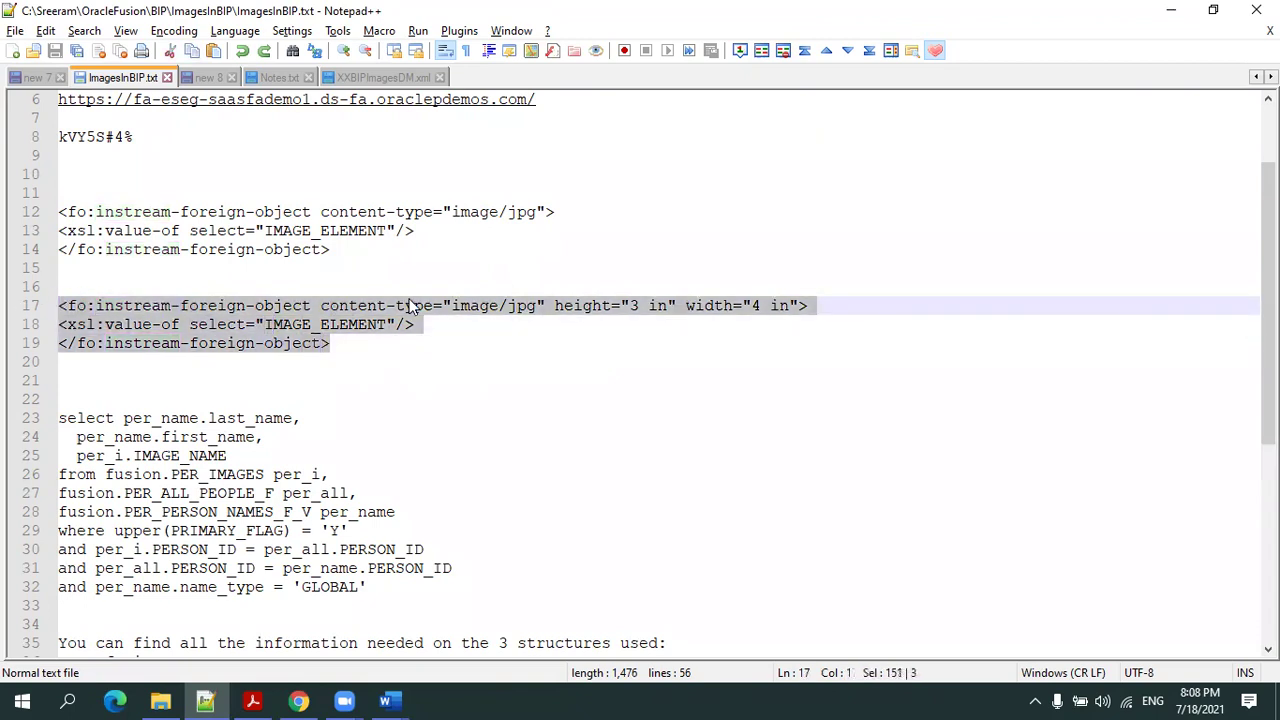
{"action": "left_click", "coordinate": [535, 363]}
{"action": "scroll", "coordinate": [505, 349], "scroll_direction": "down", "scroll_amount": 8}
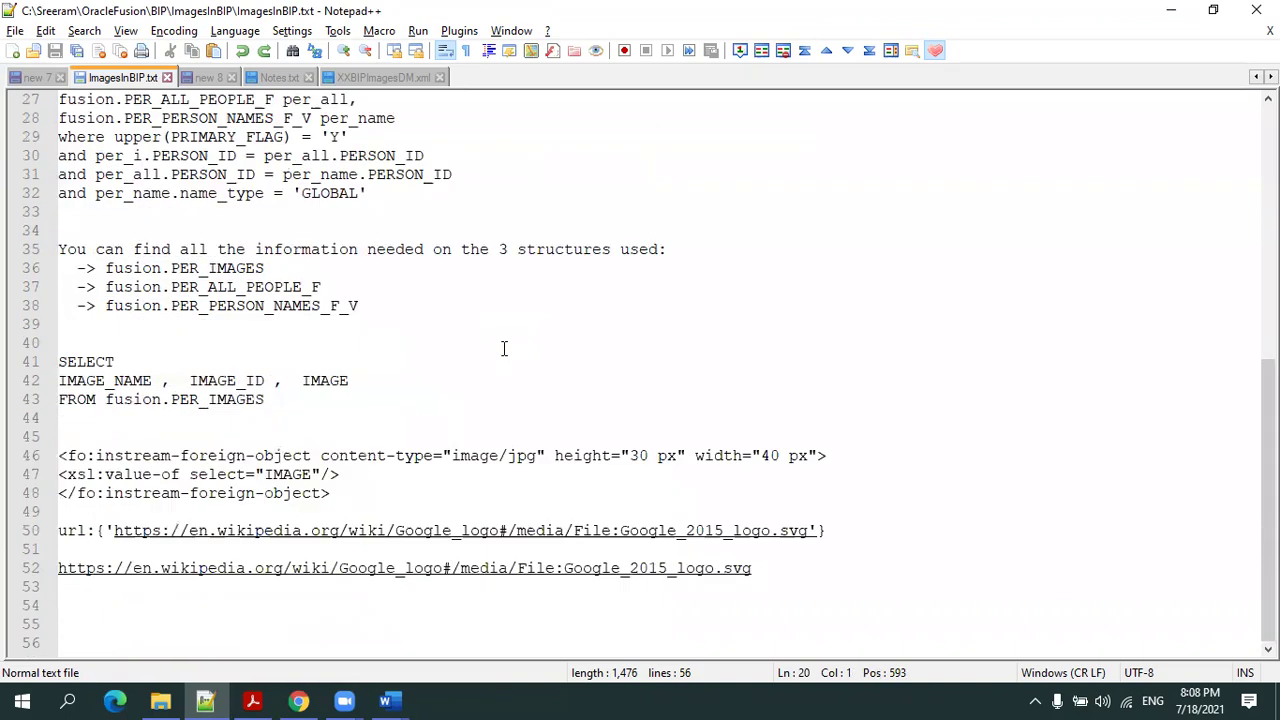
{"action": "scroll", "coordinate": [505, 349], "scroll_direction": "up", "scroll_amount": 6}
{"action": "scroll", "coordinate": [504, 348], "scroll_direction": "up", "scroll_amount": 4}
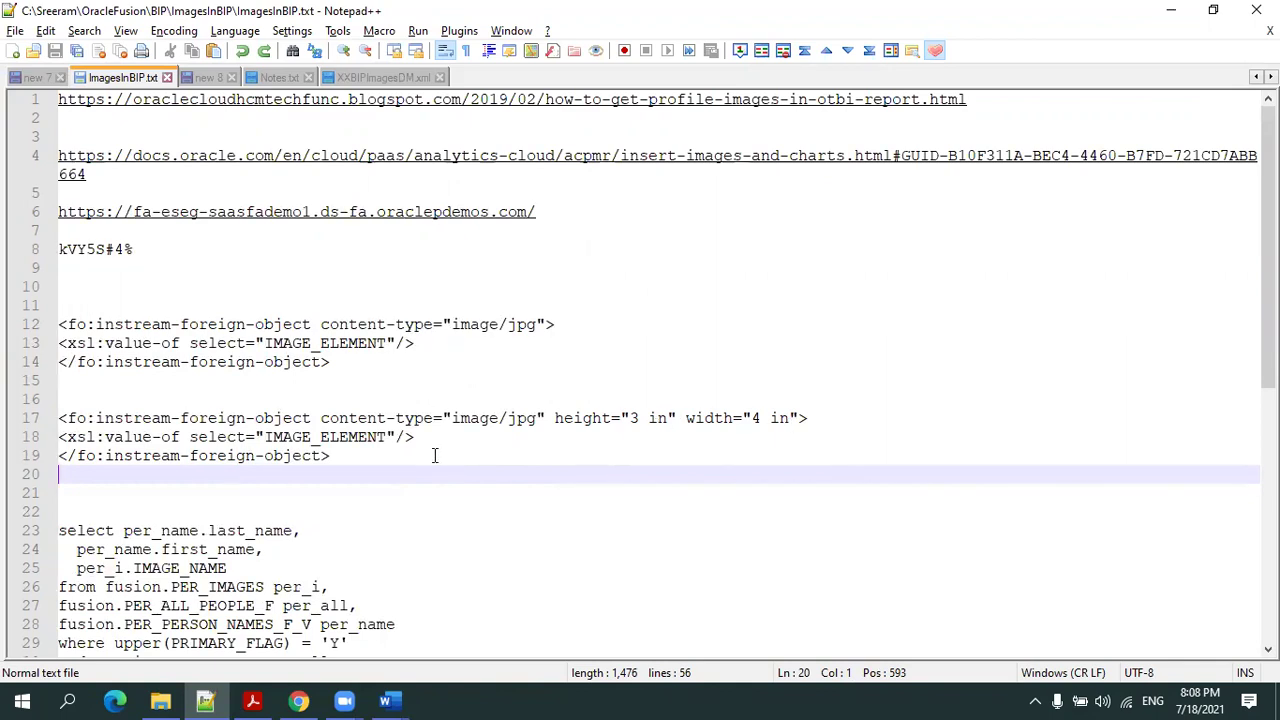
Change the snippet's height and width to 10 in.
{"action": "double_click", "coordinate": [633, 418]}
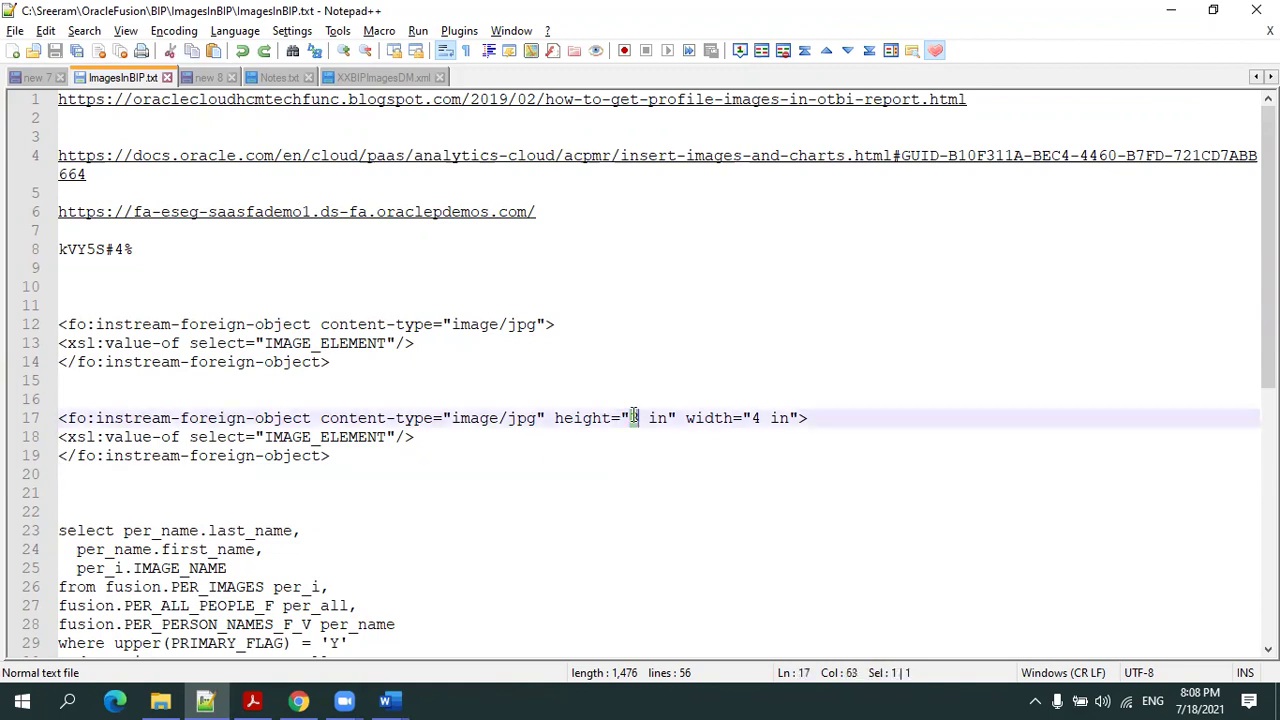
{"action": "type", "text": "10"}
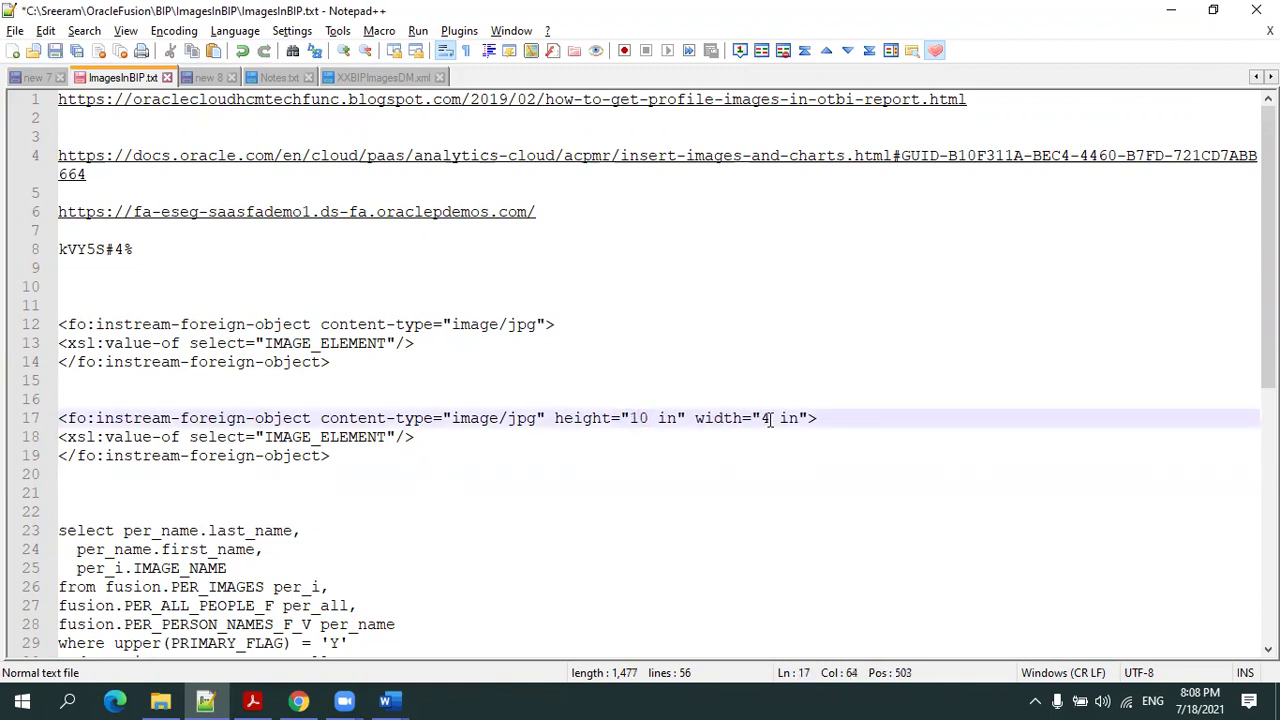
{"action": "key", "text": "BackSpace"}
{"action": "type", "text": "10"}
{"action": "key", "text": "Down"}
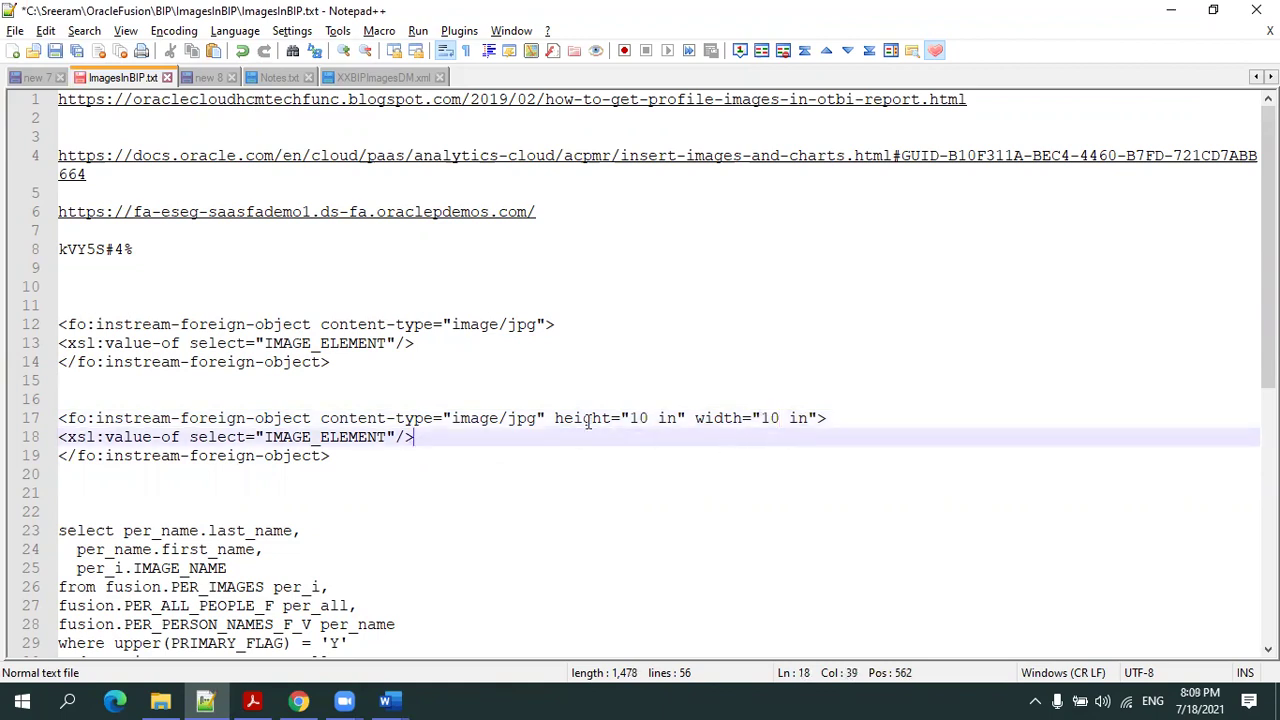
Rename the snippet's IMAGE_ELEMENT field reference to IMAGE.
{"action": "double_click", "coordinate": [349, 437]}
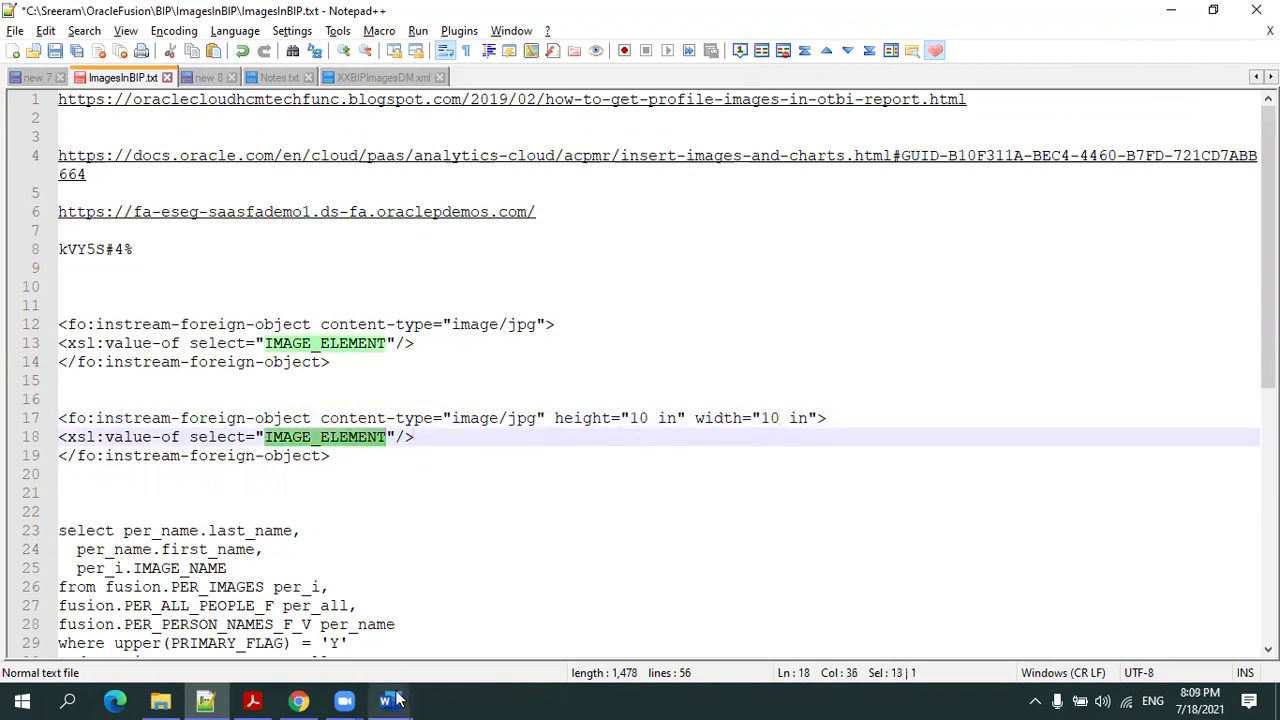
{"action": "mouse_move", "coordinate": [390, 700]}
{"action": "left_click", "coordinate": [510, 608]}
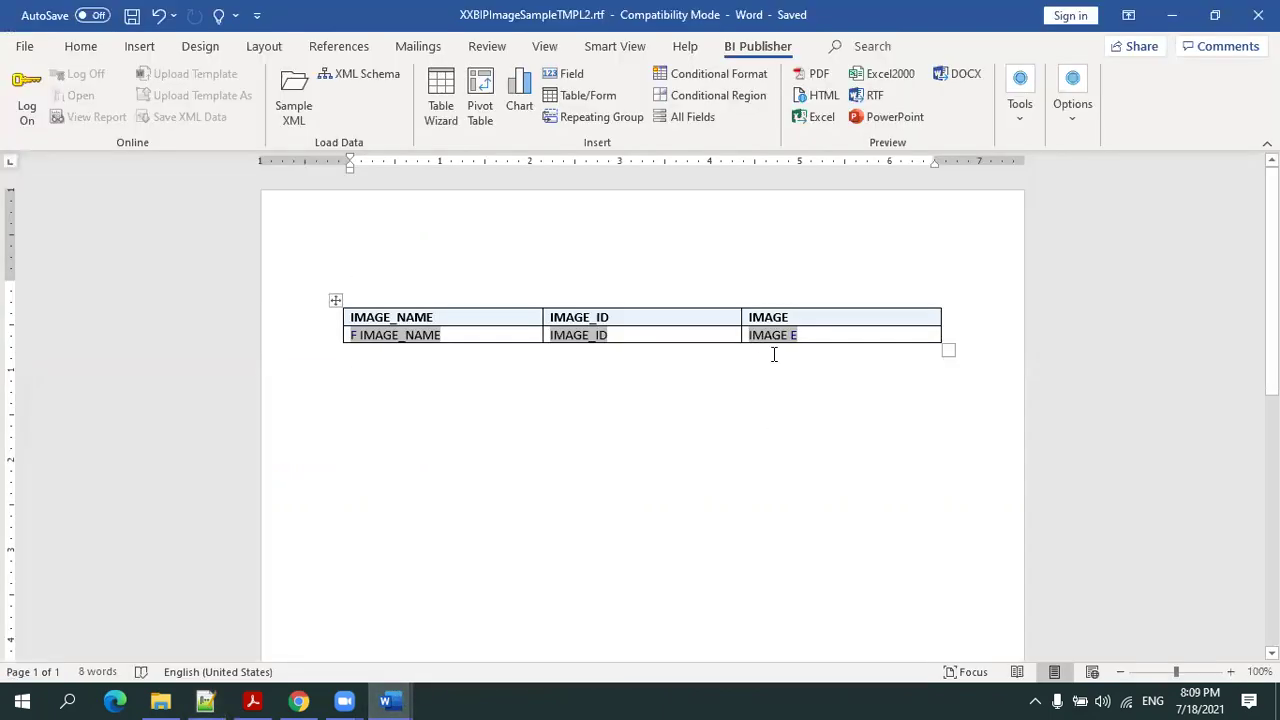
{"action": "key", "text": "alt+Tab"}
{"action": "left_click", "coordinate": [328, 440]}
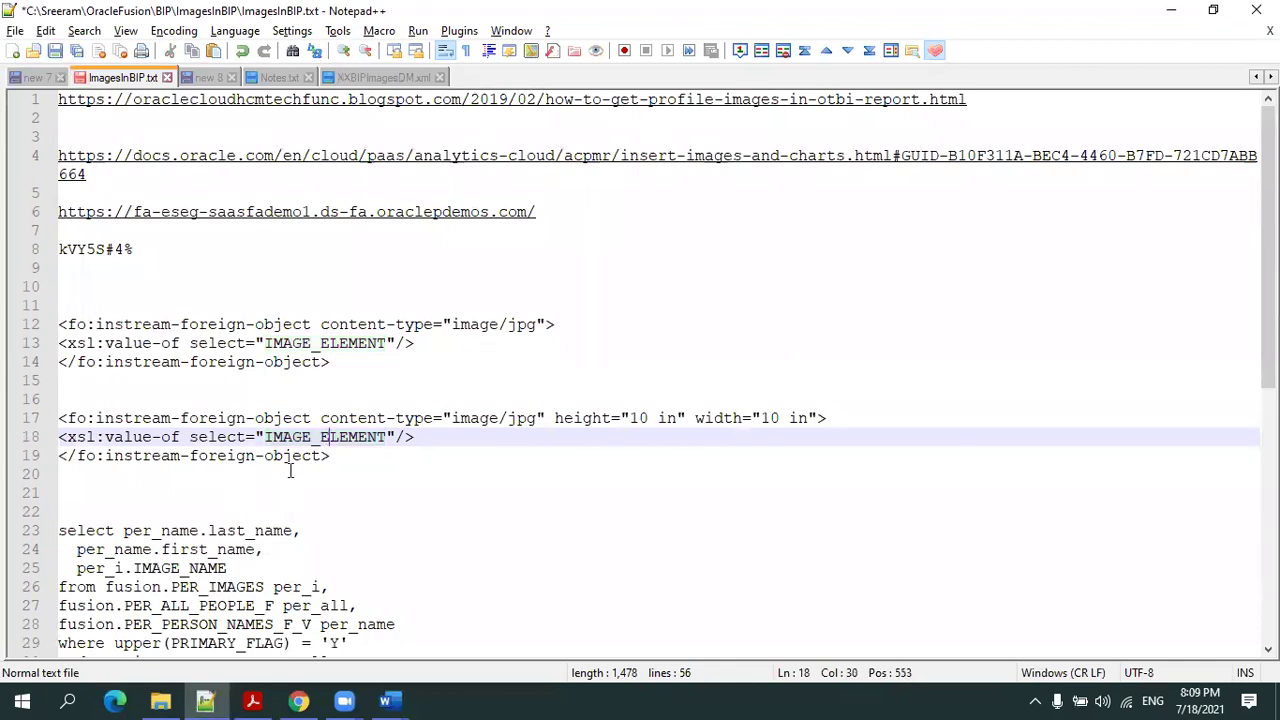
{"action": "key", "text": "Left"}
{"action": "key", "text": "Left"}
{"action": "key", "text": "shift+Right"}
{"action": "key", "text": "shift+Right"}
{"action": "key", "text": "shift+Right"}
{"action": "key", "text": "shift+Right"}
{"action": "key", "text": "shift+Right"}
{"action": "key", "text": "shift+Right"}
{"action": "key", "text": "shift+Right"}
{"action": "key", "text": "shift+Right"}
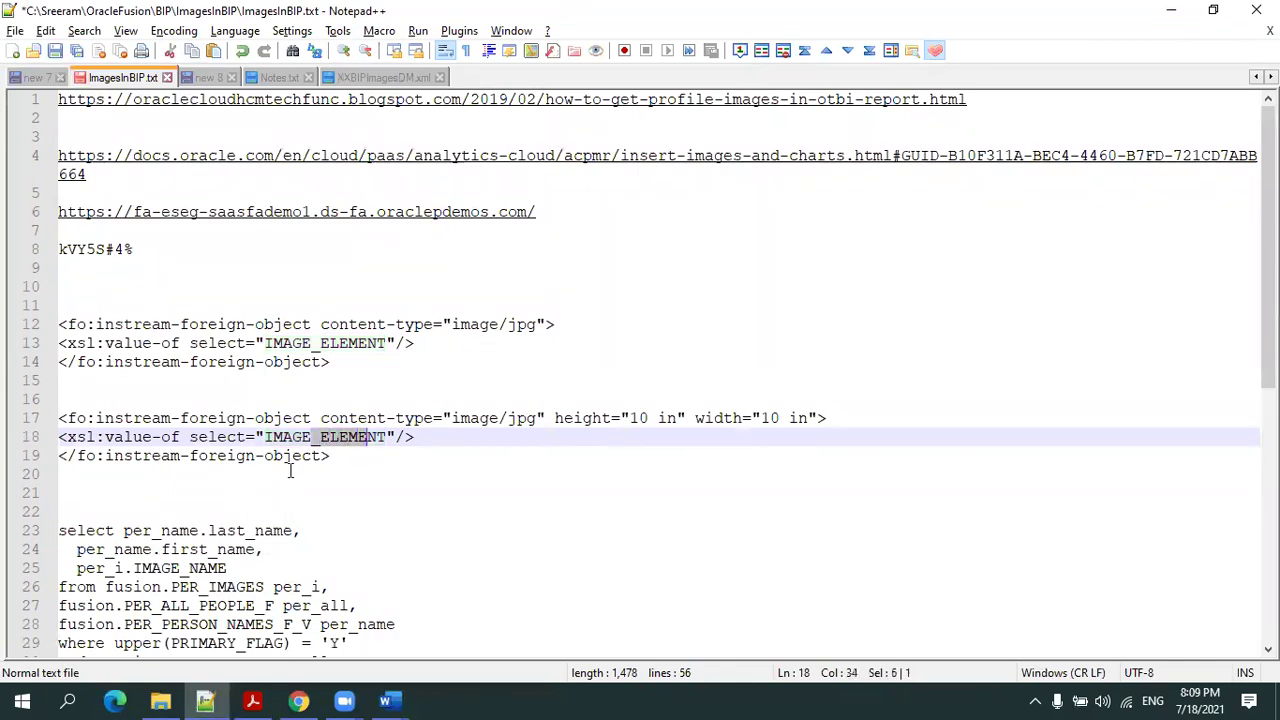
{"action": "key", "text": "Delete"}
Copy the three-line image snippet and return to the Word template.
{"action": "key", "text": "Down"}
{"action": "key", "text": "End"}
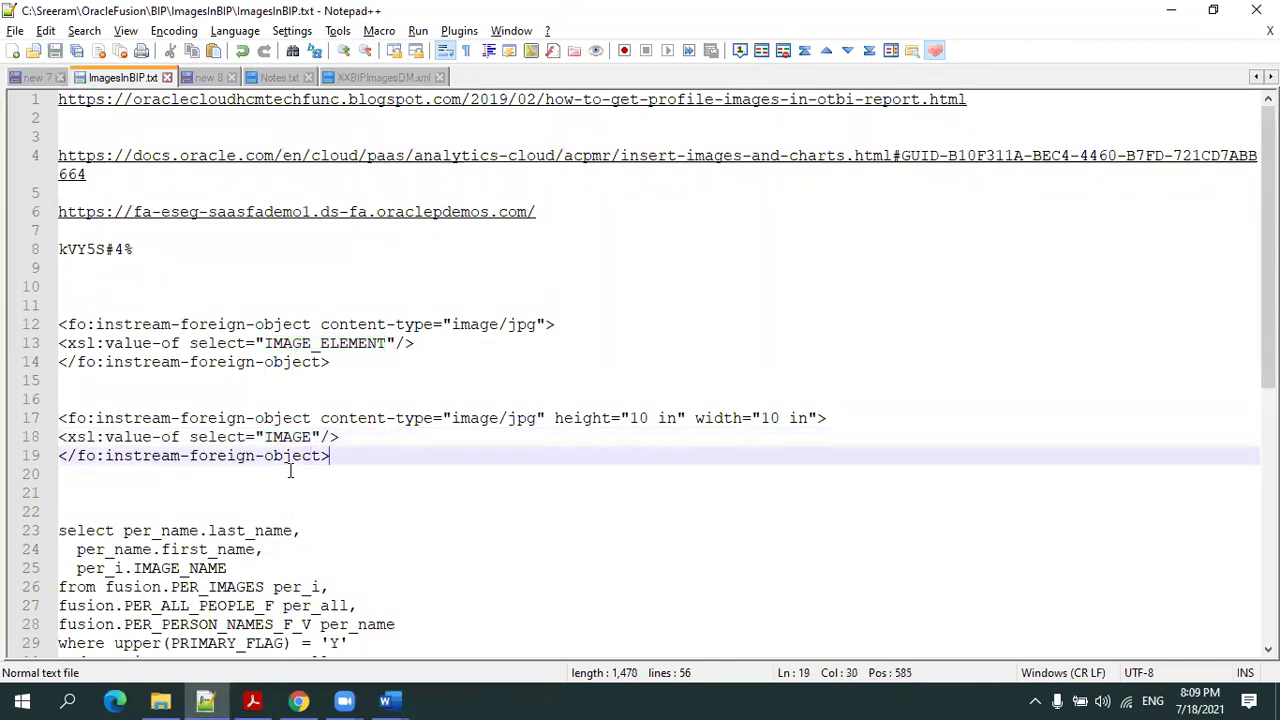
{"action": "key", "text": "shift+Up"}
{"action": "key", "text": "shift+Up"}
{"action": "key", "text": "shift+Up"}
{"action": "key", "text": "shift+Down"}
{"action": "key", "text": "shift+Home"}
{"action": "key", "text": "ctrl+c"}
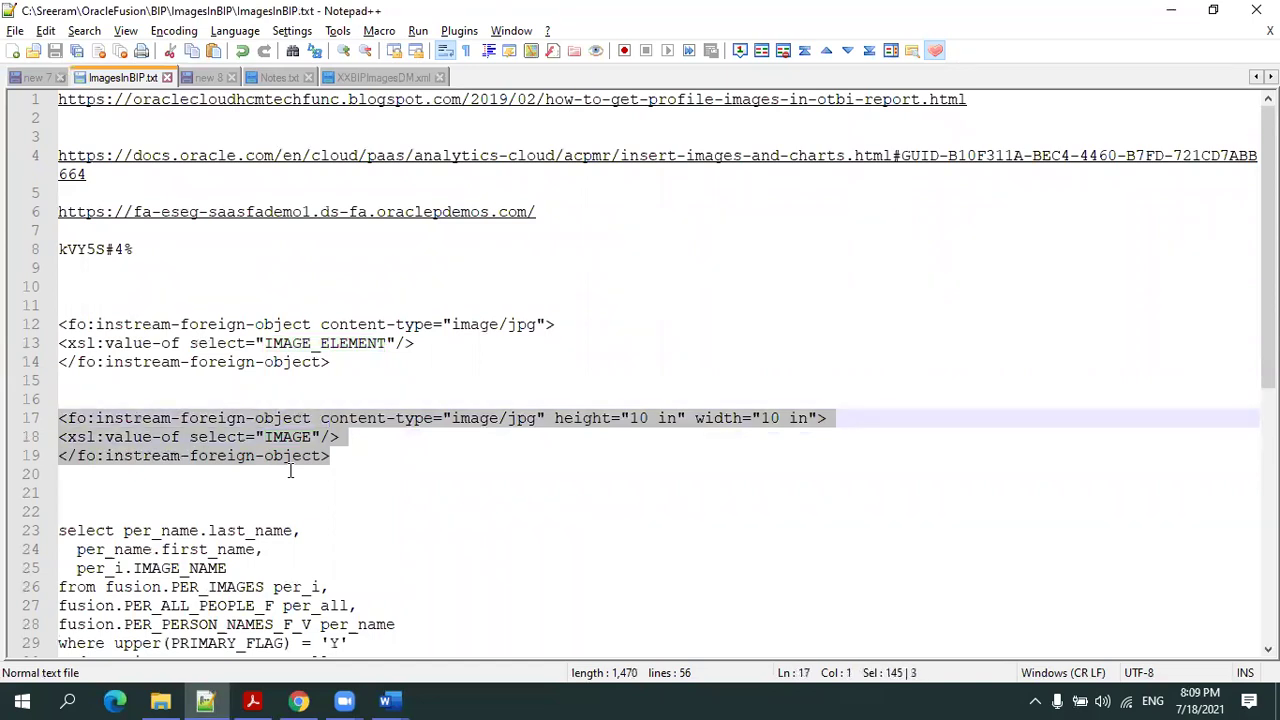
{"action": "key", "text": "alt+Tab"}
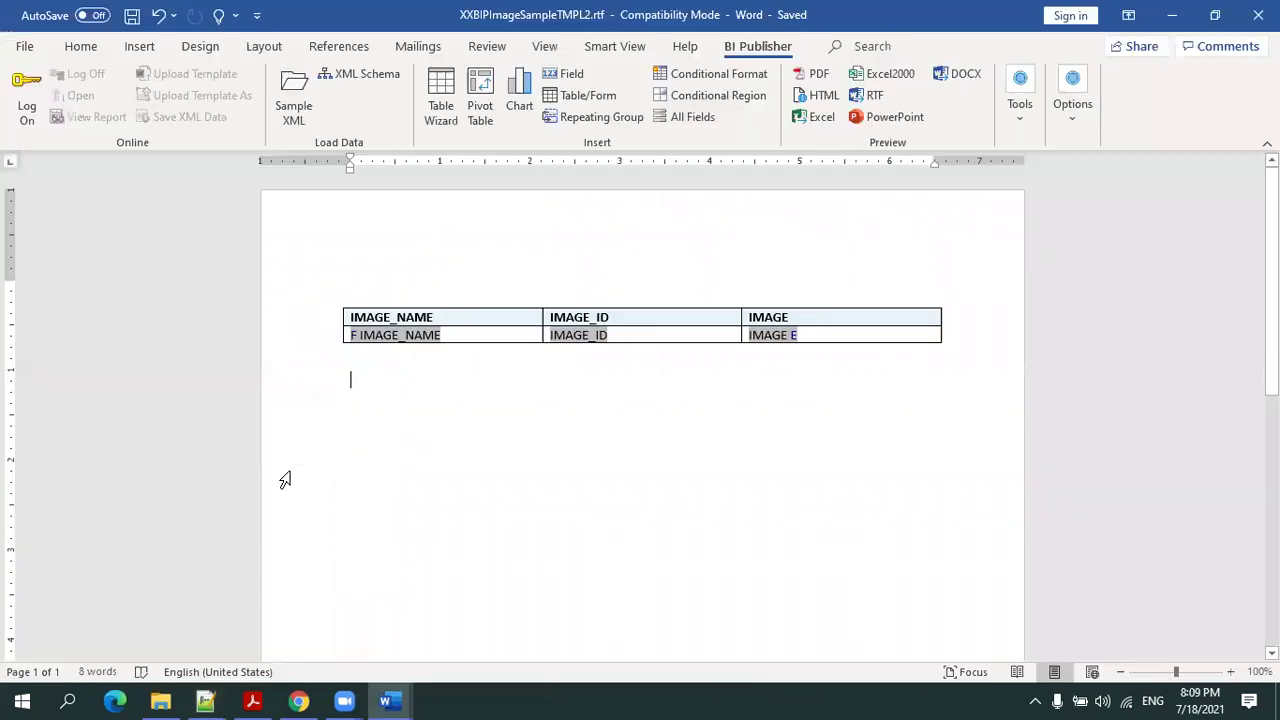
Replace the IMAGE field's code with the copied 10 in by 10 in foreign-object snippet via Field Browser.
{"action": "left_click", "coordinate": [773, 340]}
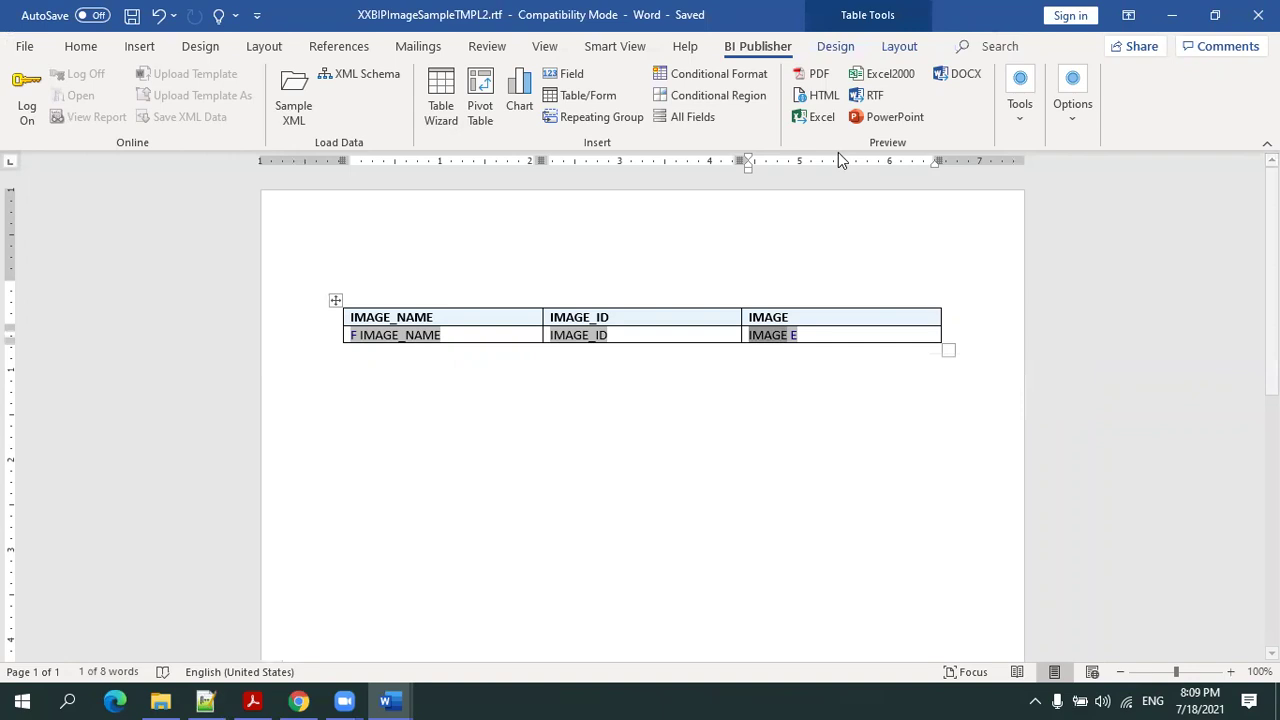
{"action": "left_click", "coordinate": [1020, 112]}
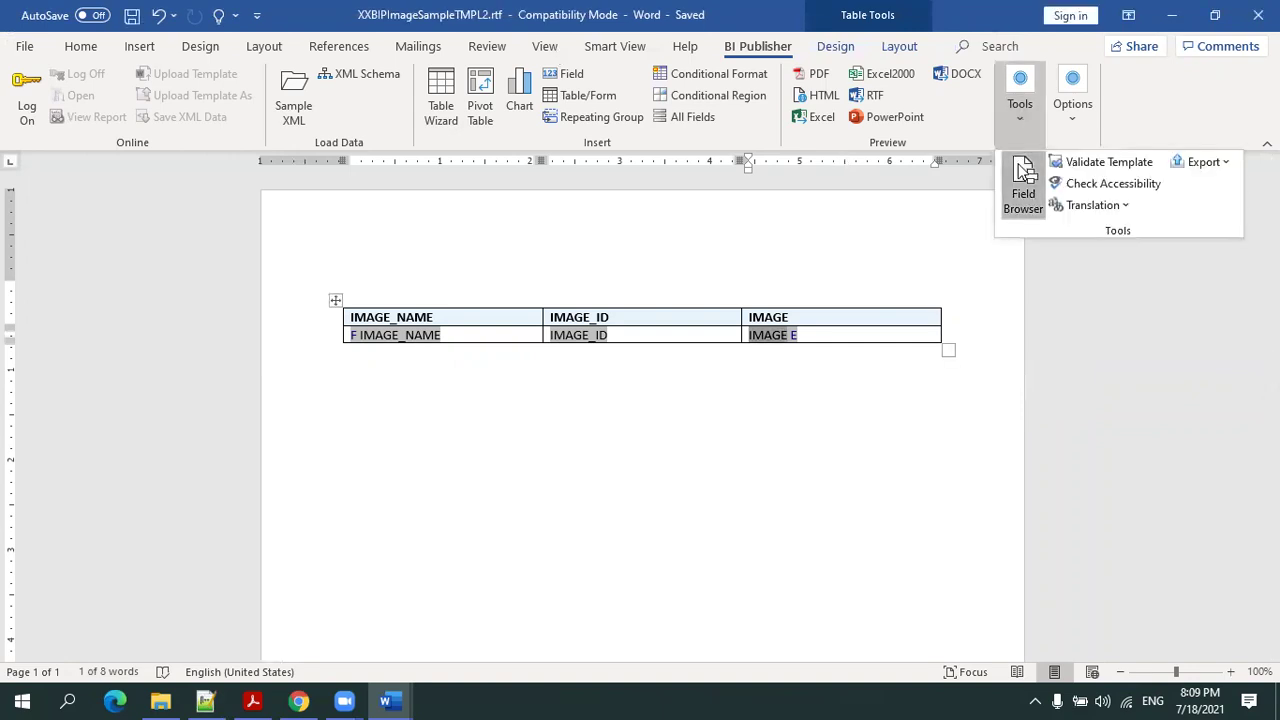
{"action": "left_click", "coordinate": [1020, 190]}
{"action": "left_click", "coordinate": [900, 200]}
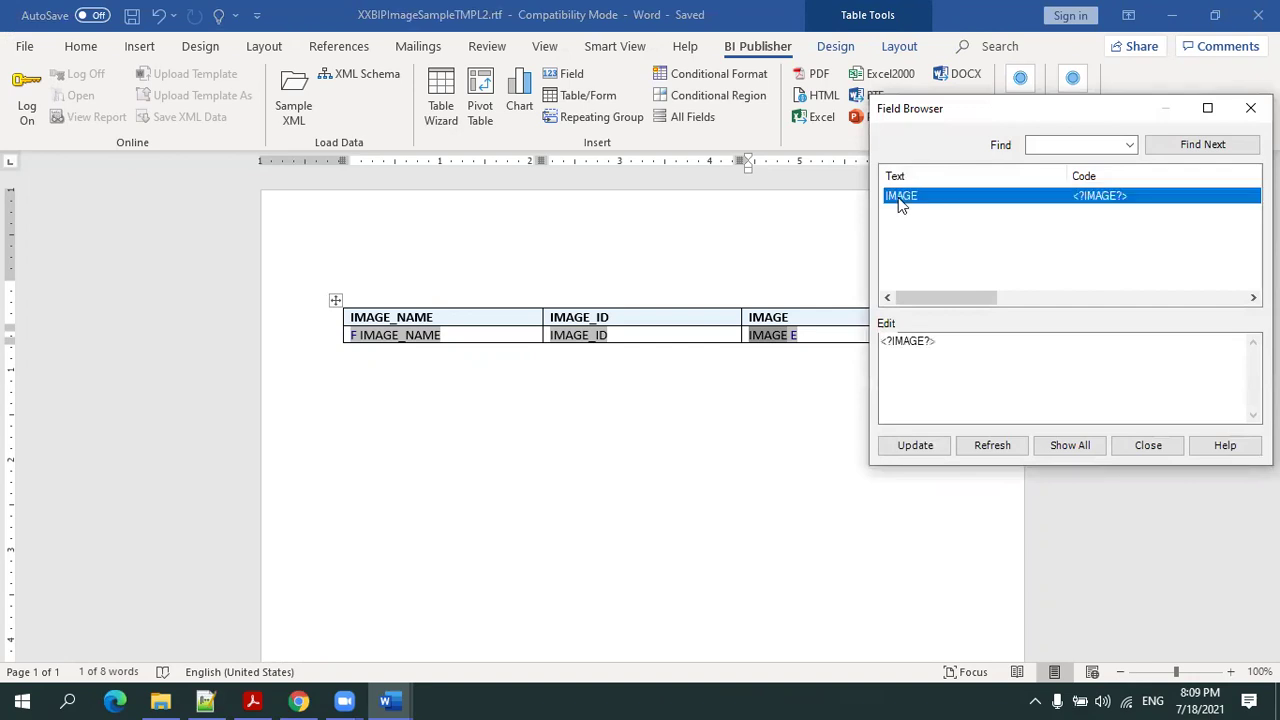
{"action": "left_click", "coordinate": [970, 364]}
{"action": "key", "text": "ctrl+a"}
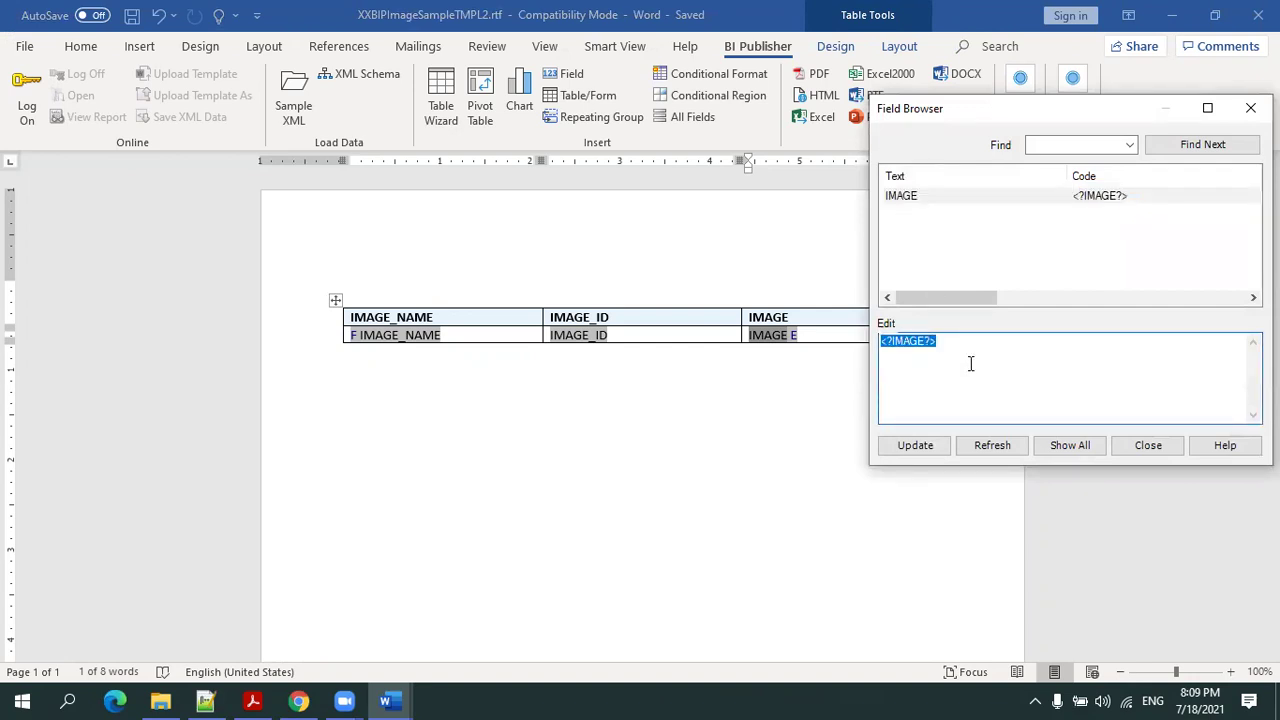
{"action": "key", "text": "ctrl+v"}
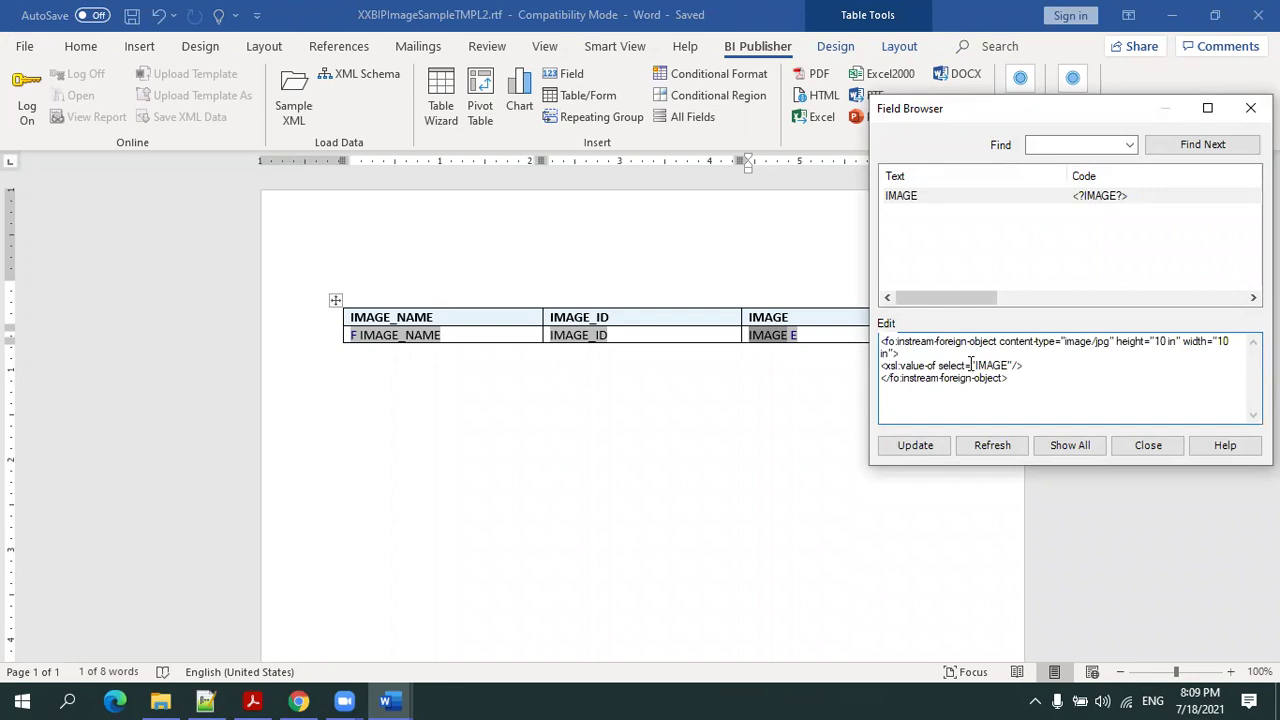
{"action": "left_click", "coordinate": [909, 448]}
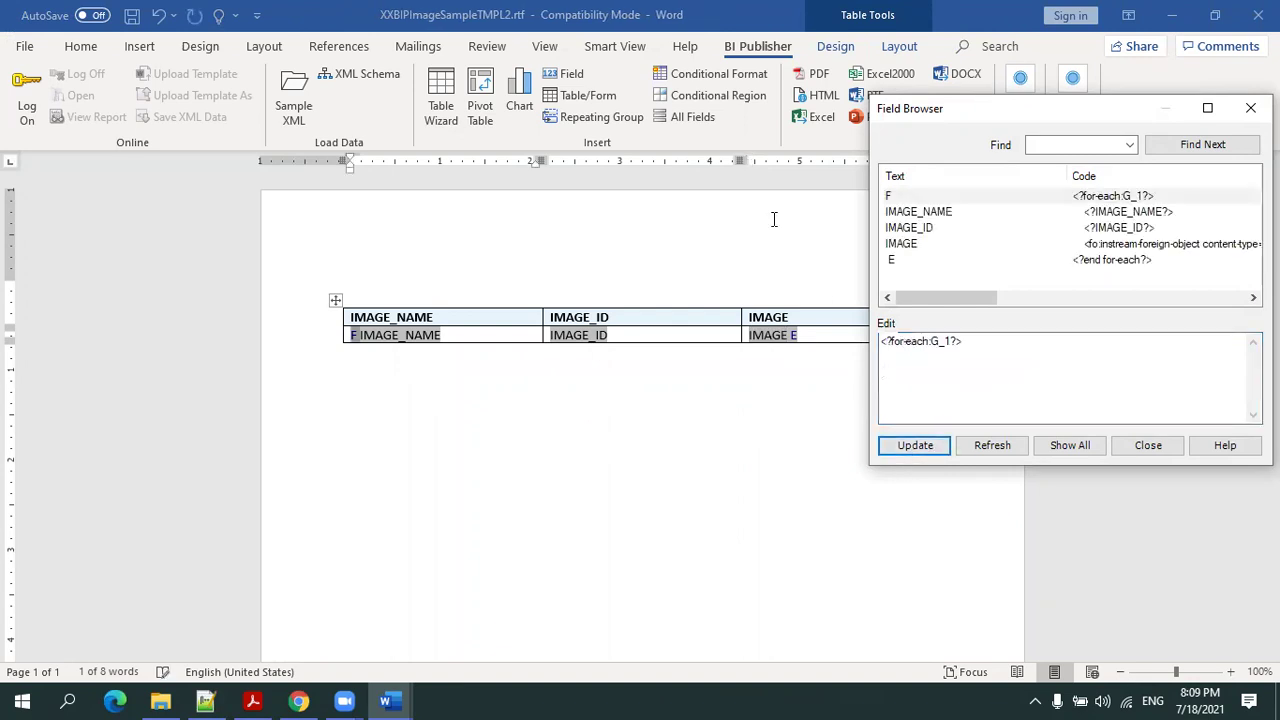
{"action": "left_click", "coordinate": [1145, 446]}
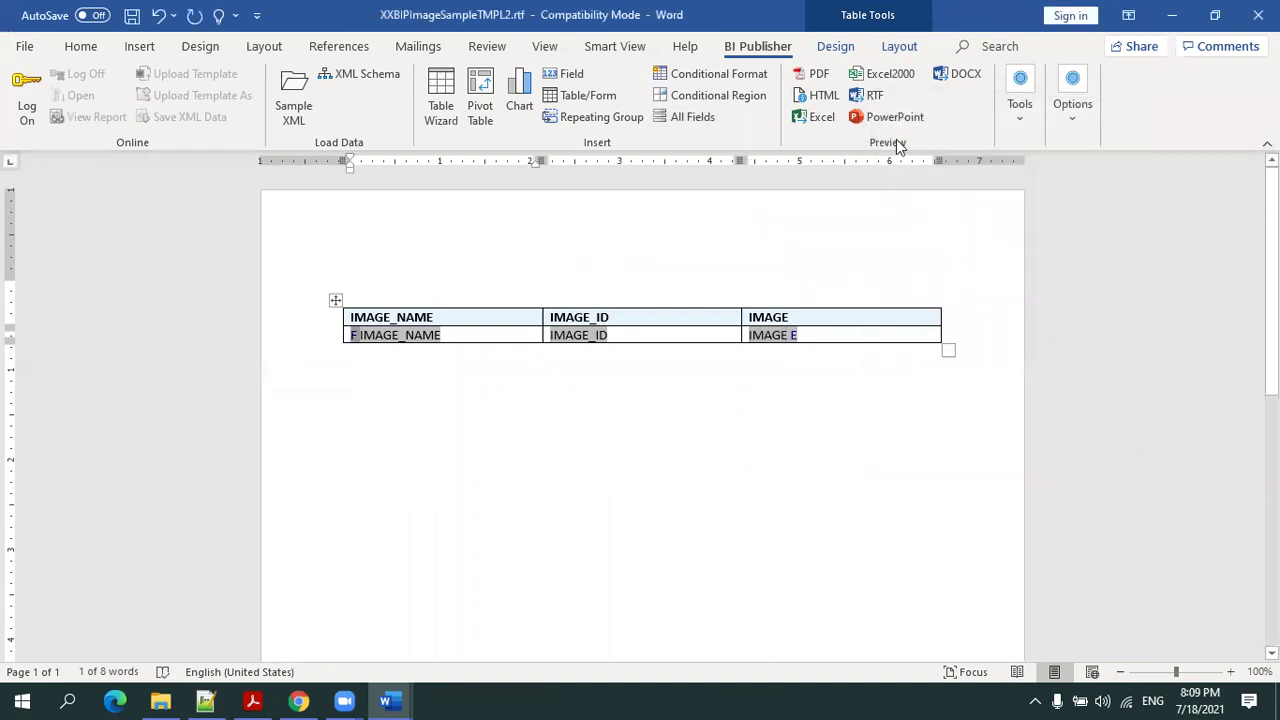
Preview the template as PDF and scroll through the six pages of large employee photos.
{"action": "left_click", "coordinate": [807, 76]}
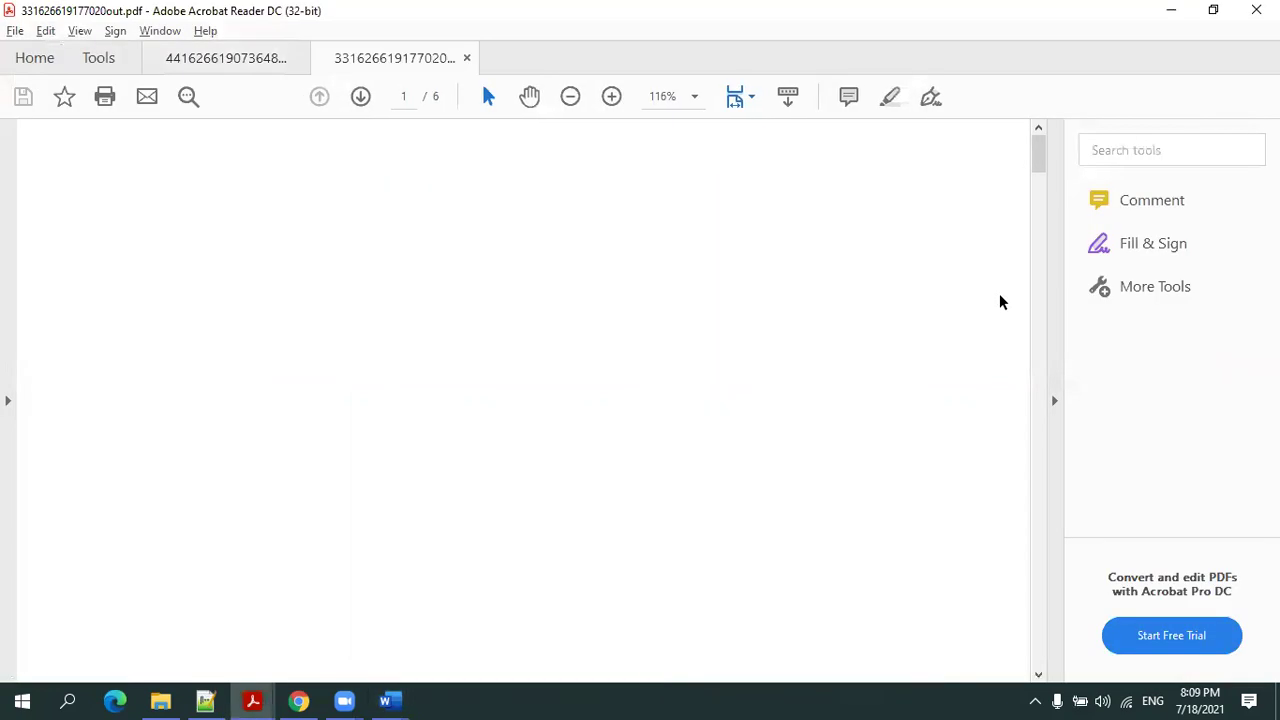
{"action": "scroll", "coordinate": [1000, 302], "scroll_direction": "down", "scroll_amount": 5}
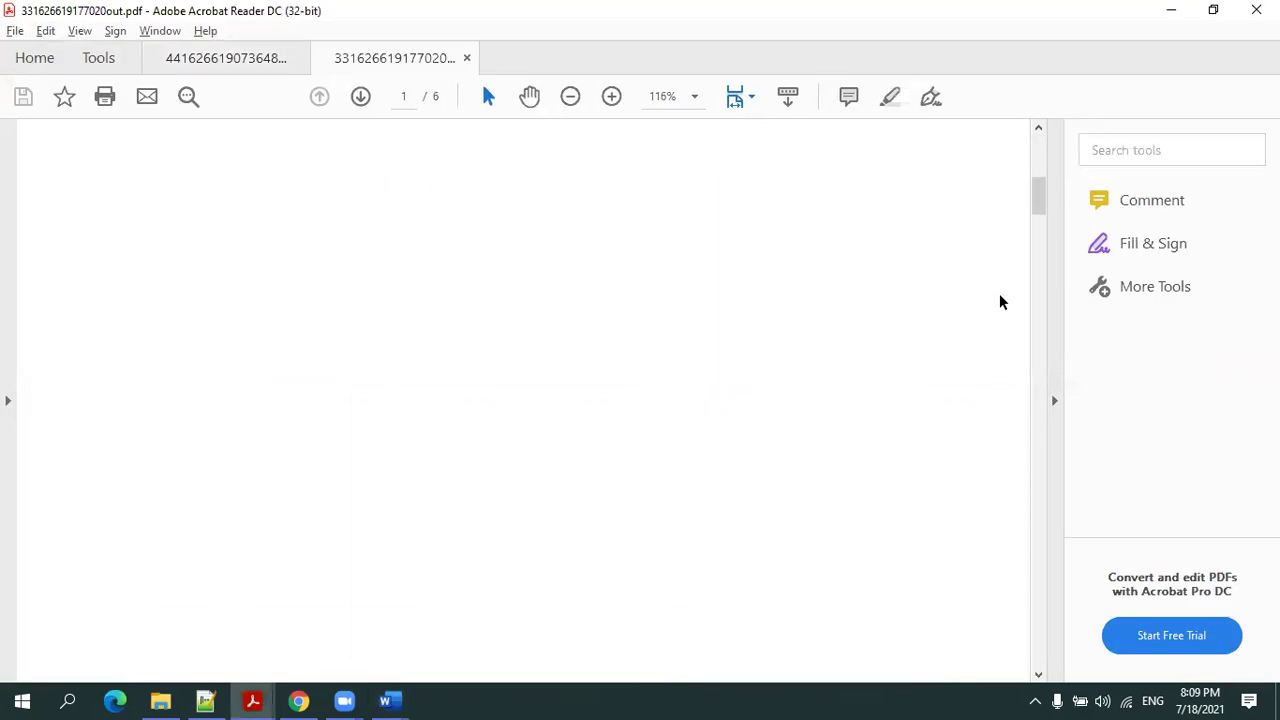
{"action": "scroll", "coordinate": [1000, 302], "scroll_direction": "up", "scroll_amount": 3}
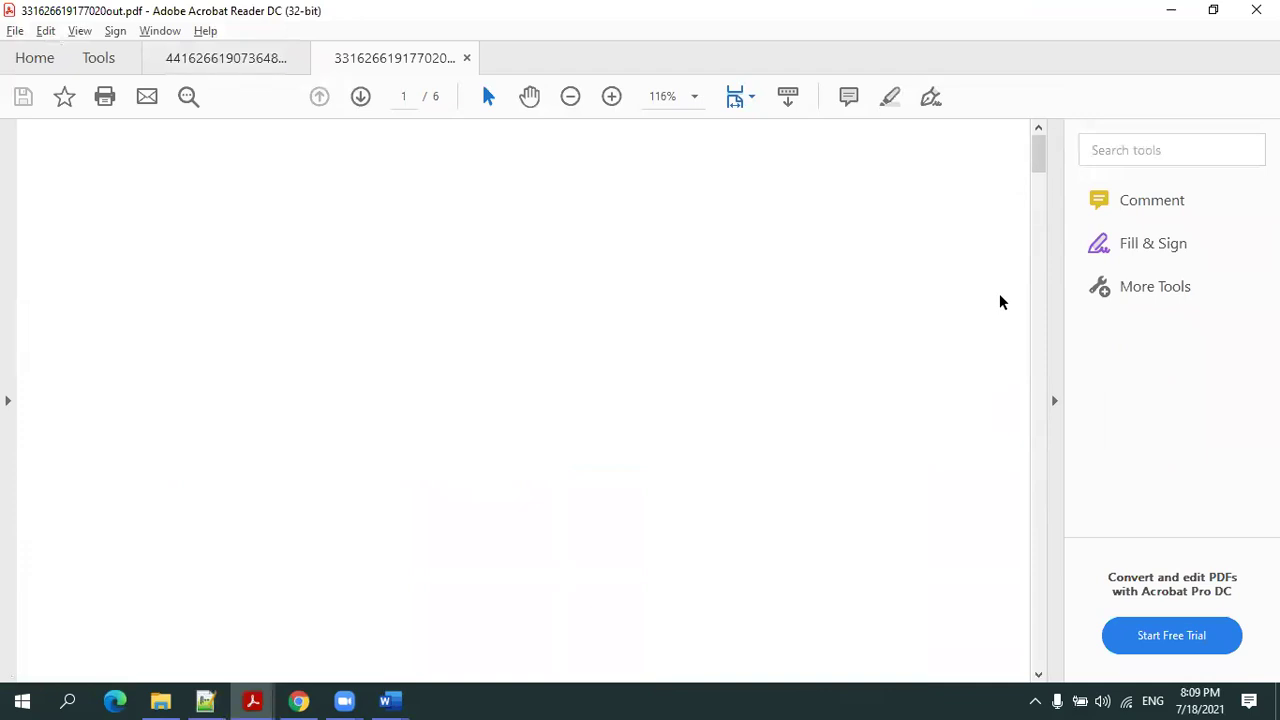
{"action": "scroll", "coordinate": [1000, 302], "scroll_direction": "down", "scroll_amount": 3}
{"action": "scroll", "coordinate": [1000, 295], "scroll_direction": "down", "scroll_amount": 2}
{"action": "scroll", "coordinate": [1000, 293], "scroll_direction": "down", "scroll_amount": 2, "text": "ctrl"}
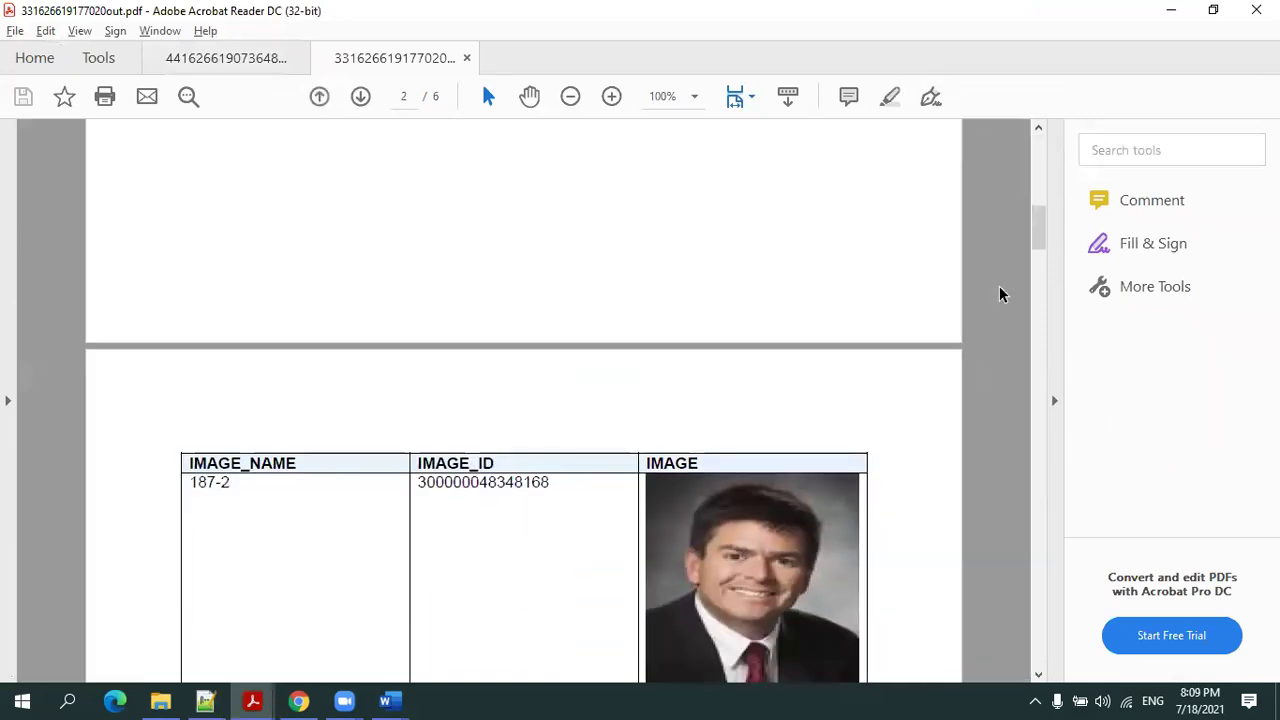
{"action": "scroll", "coordinate": [900, 305], "scroll_direction": "down", "scroll_amount": 3}
{"action": "scroll", "coordinate": [830, 309], "scroll_direction": "down", "scroll_amount": 10}
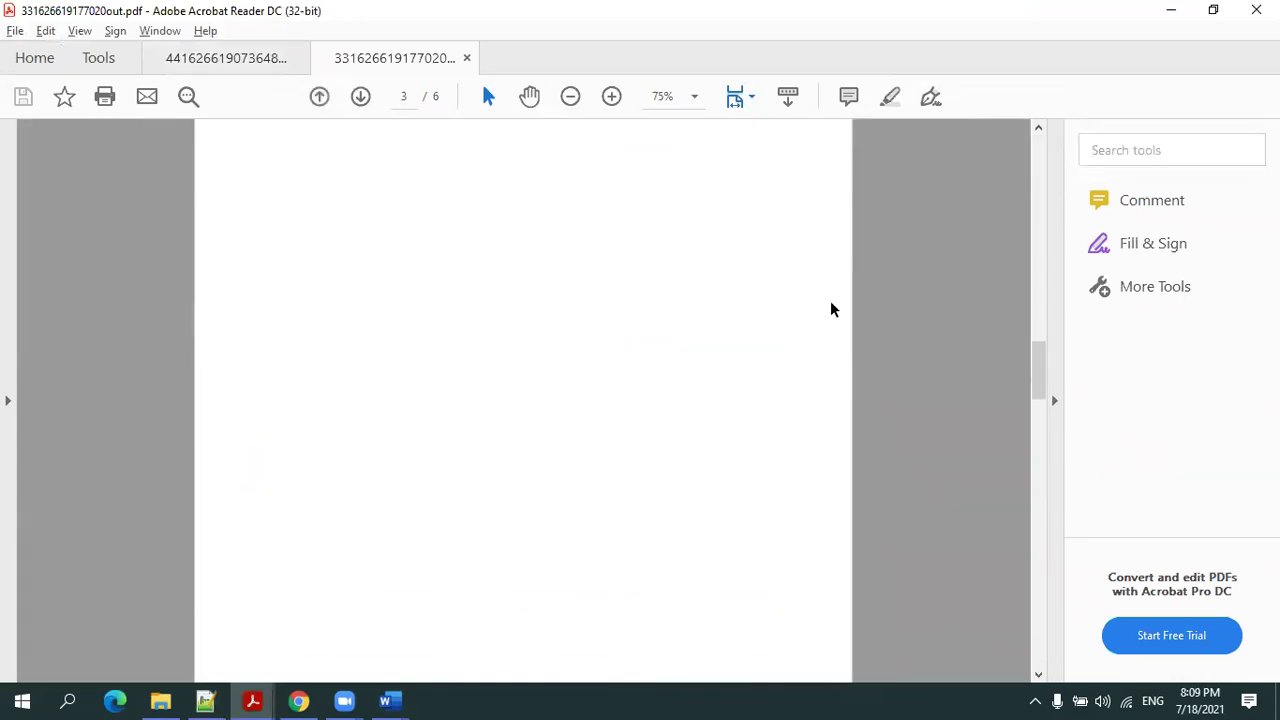
{"action": "scroll", "coordinate": [830, 300], "scroll_direction": "down", "scroll_amount": 10}
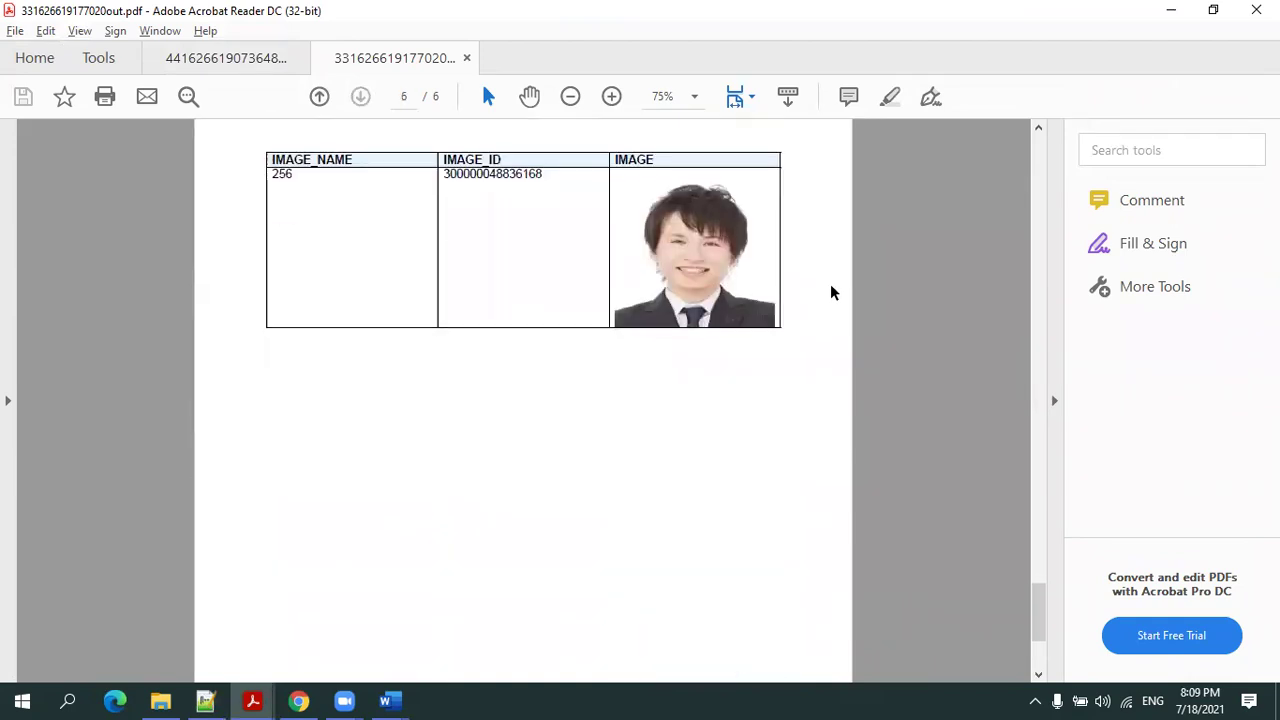
{"action": "scroll", "coordinate": [830, 287], "scroll_direction": "up", "scroll_amount": 12}
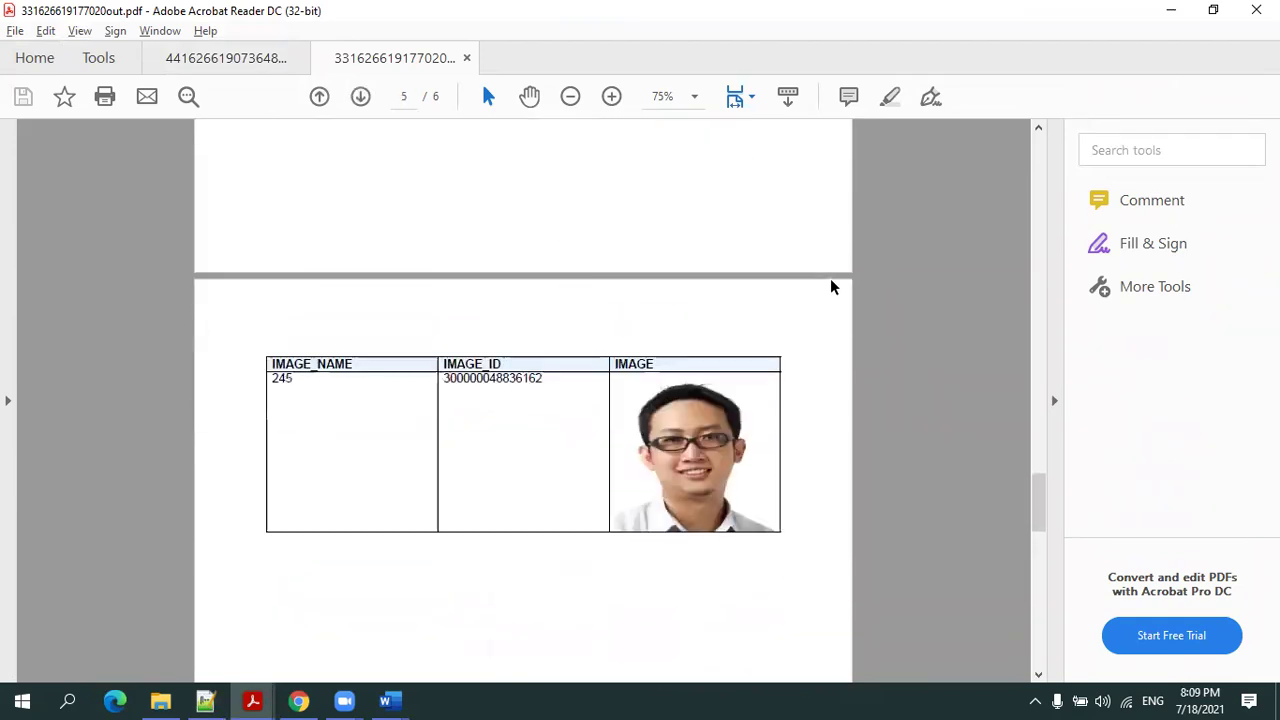
{"action": "scroll", "coordinate": [830, 287], "scroll_direction": "up", "scroll_amount": 12}
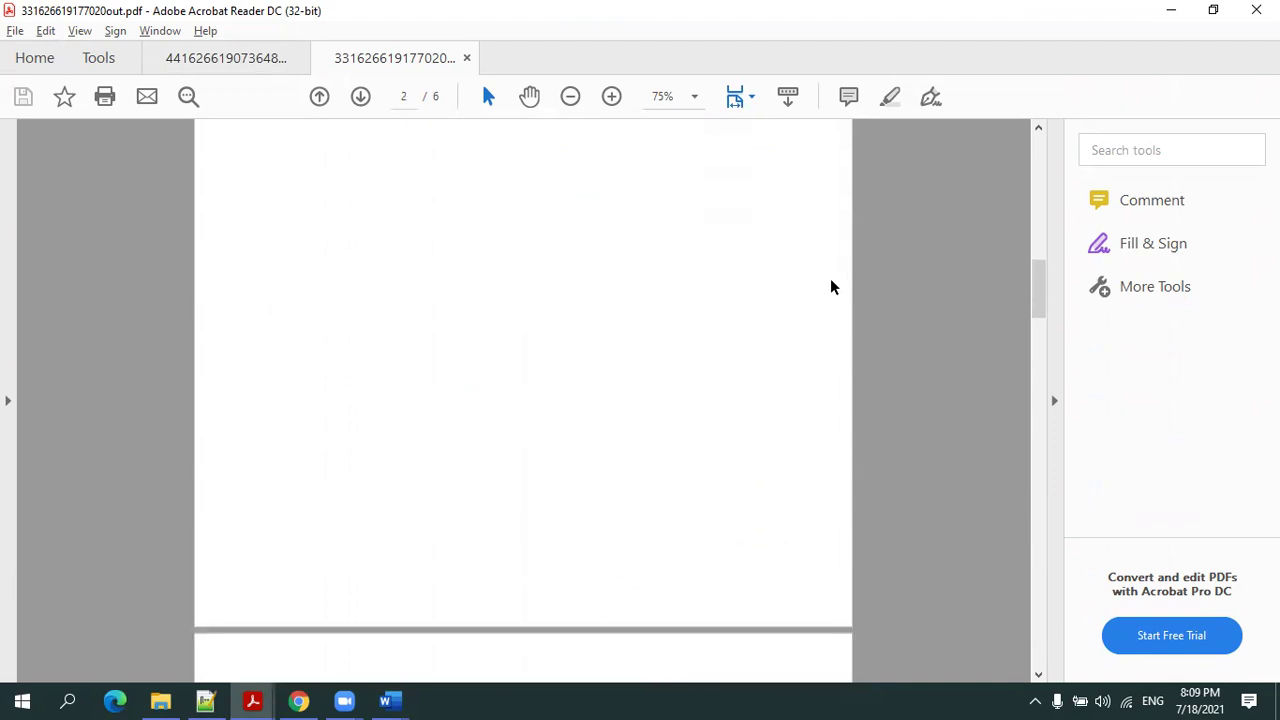
{"action": "scroll", "coordinate": [830, 287], "scroll_direction": "up", "scroll_amount": 2}
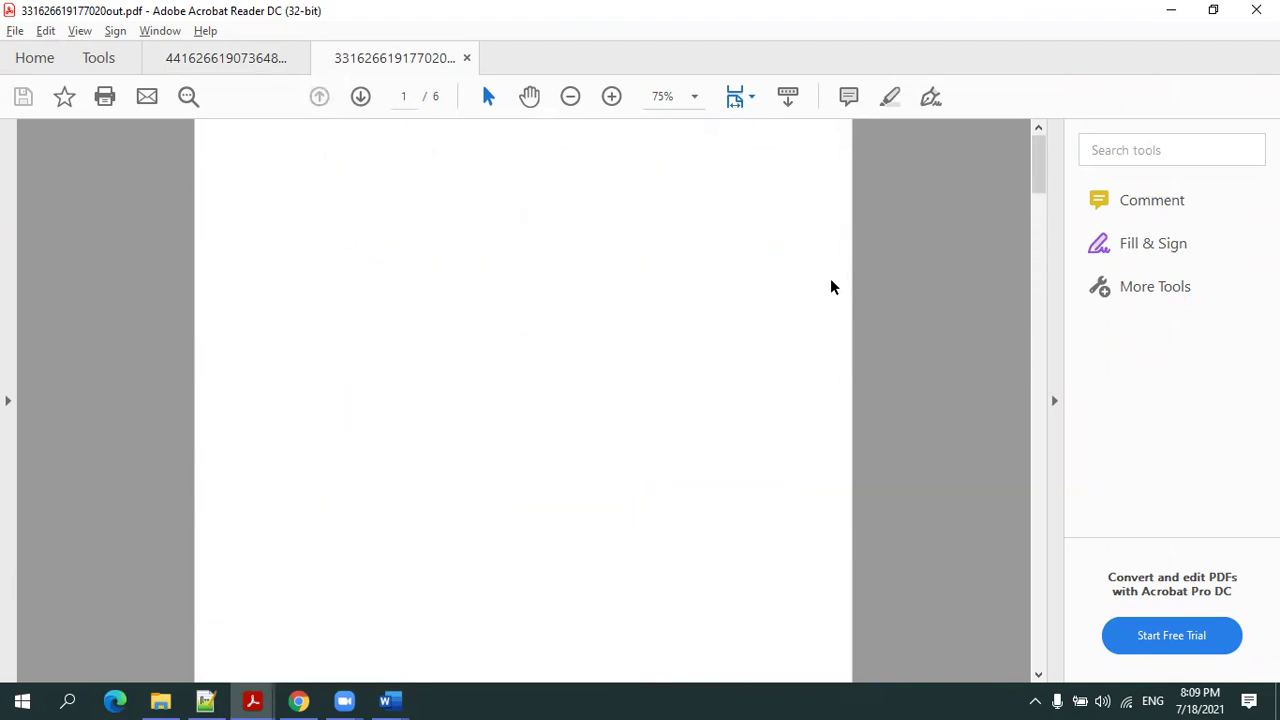
Check the image report in Chrome, then return to the XXBIPImageSampleTMPL.rtf Word template.
{"action": "left_click", "coordinate": [299, 700]}
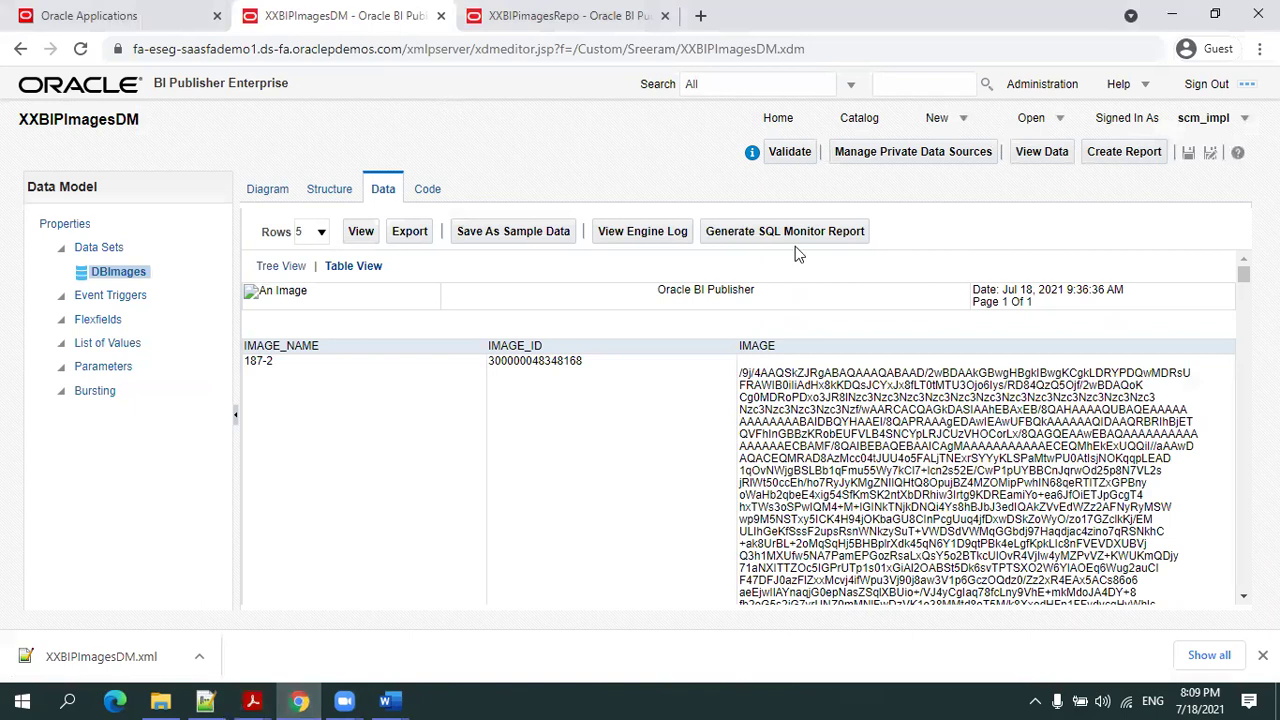
{"action": "key", "text": "ctrl+Tab"}
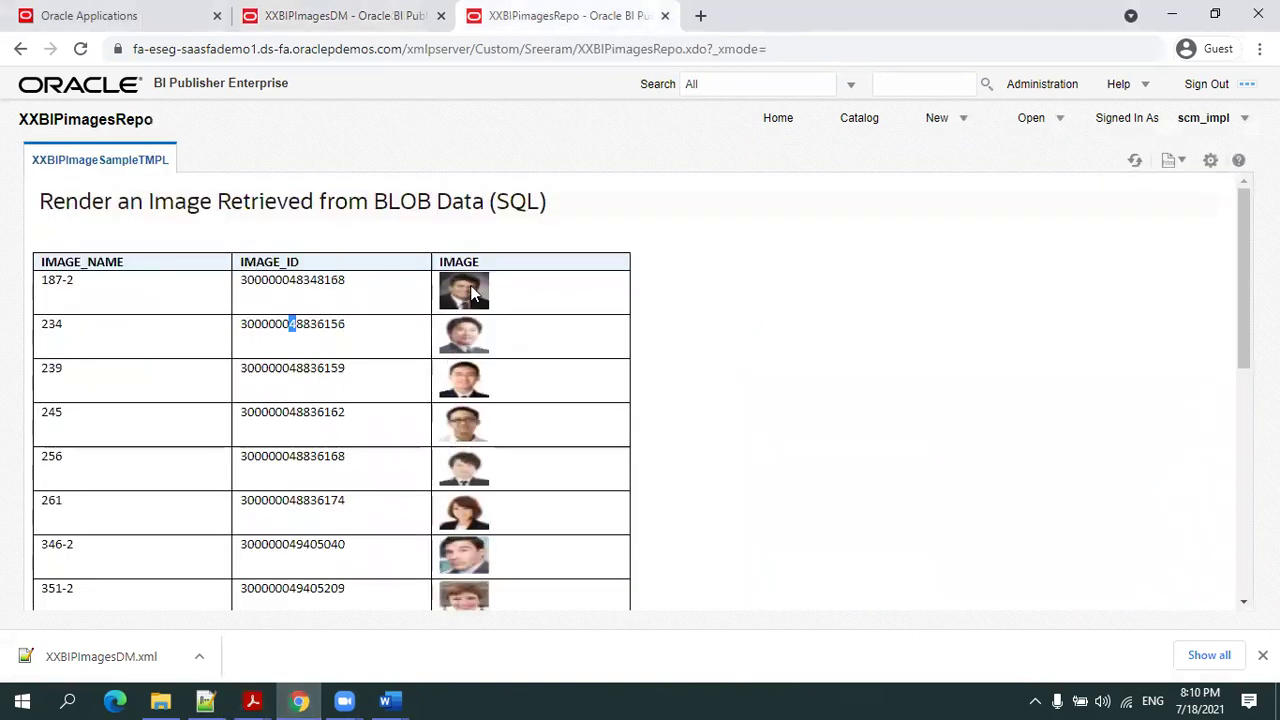
{"action": "left_click", "coordinate": [390, 700]}
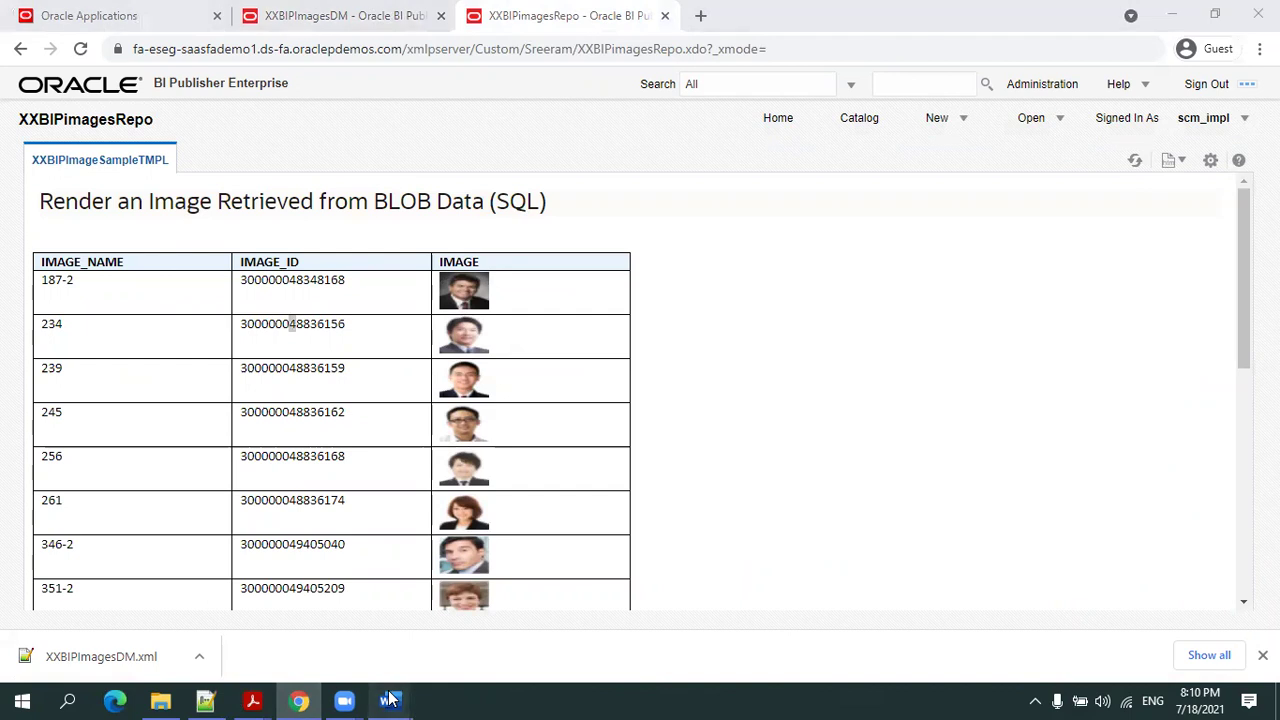
{"action": "left_click", "coordinate": [323, 632]}
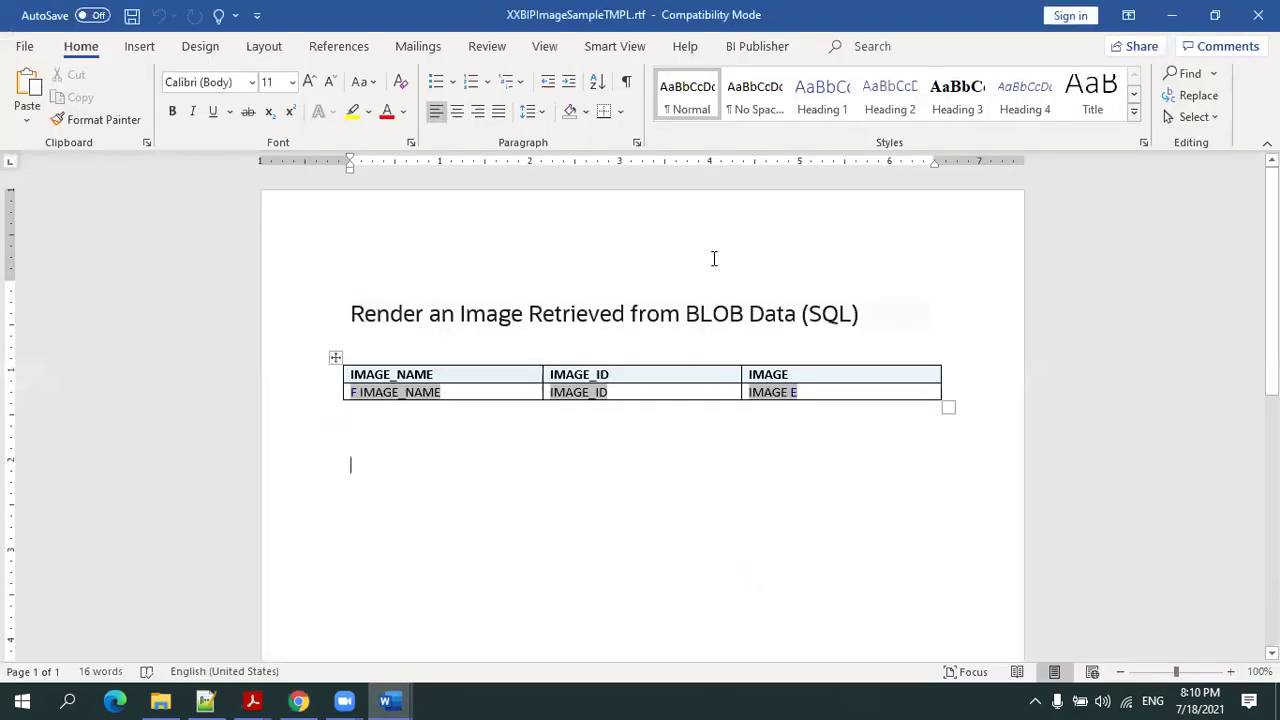
Copy the IMAGE field's code, a 30 px by 40 px image object, using the Field Browser.
{"action": "double_click", "coordinate": [838, 393]}
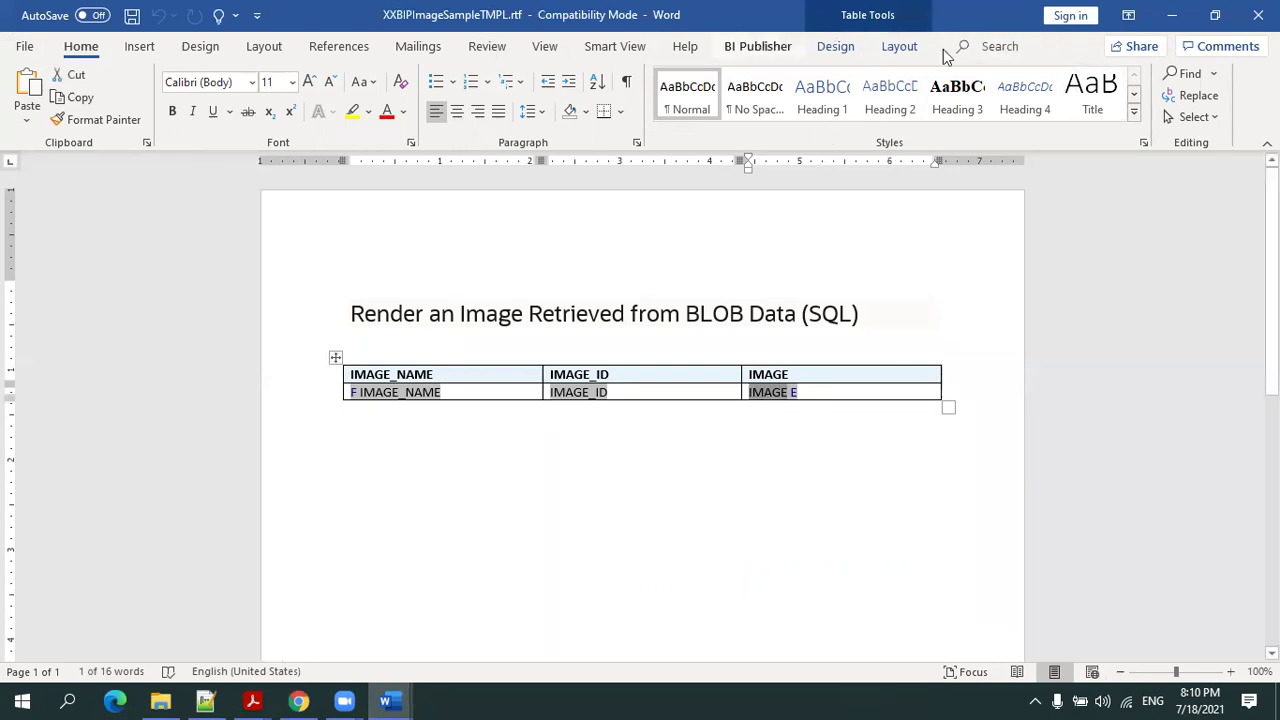
{"action": "left_click", "coordinate": [766, 48]}
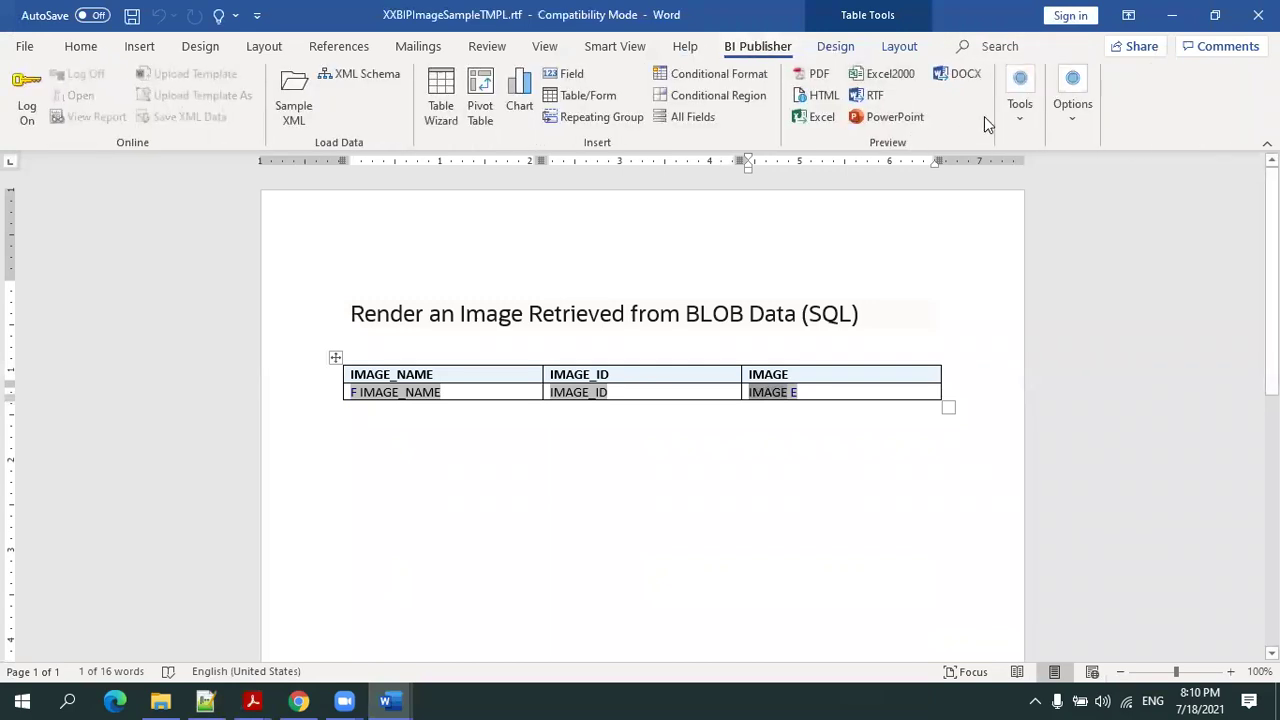
{"action": "left_click", "coordinate": [1020, 100]}
{"action": "left_click", "coordinate": [1023, 180]}
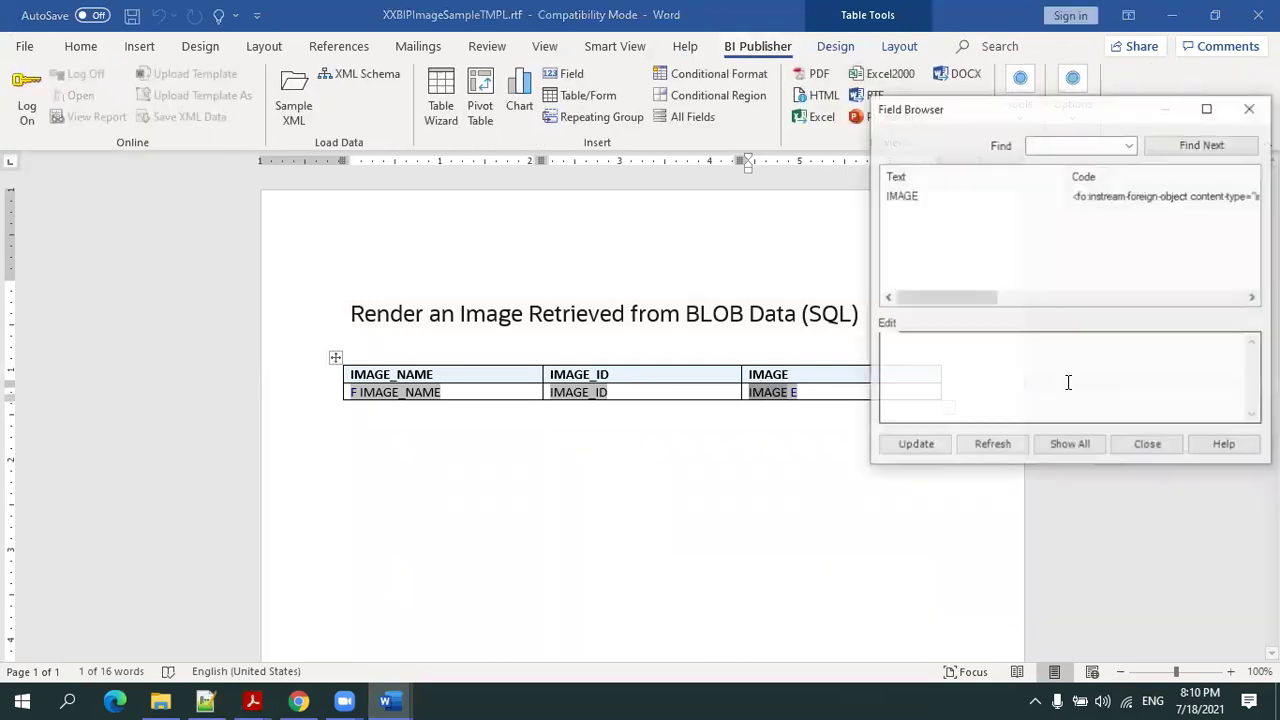
{"action": "left_click", "coordinate": [918, 200]}
{"action": "left_click", "coordinate": [1040, 380]}
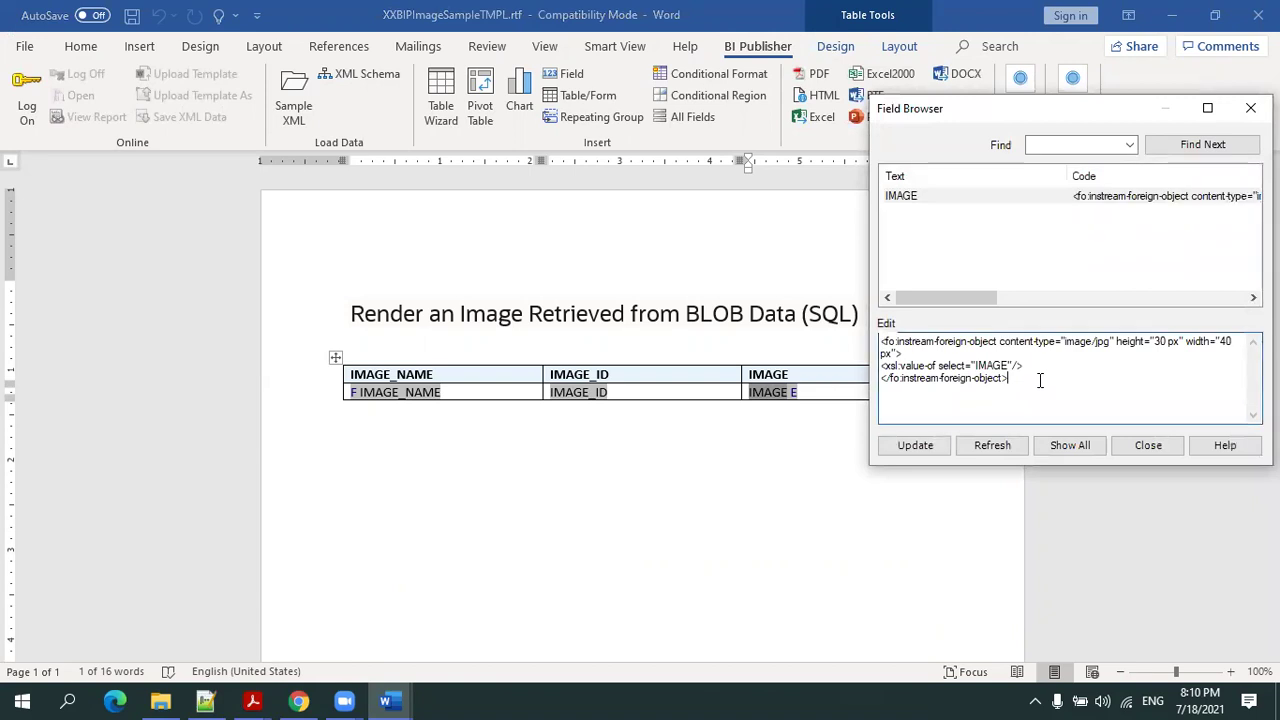
{"action": "key", "text": "ctrl+a"}
{"action": "key", "text": "ctrl+c"}
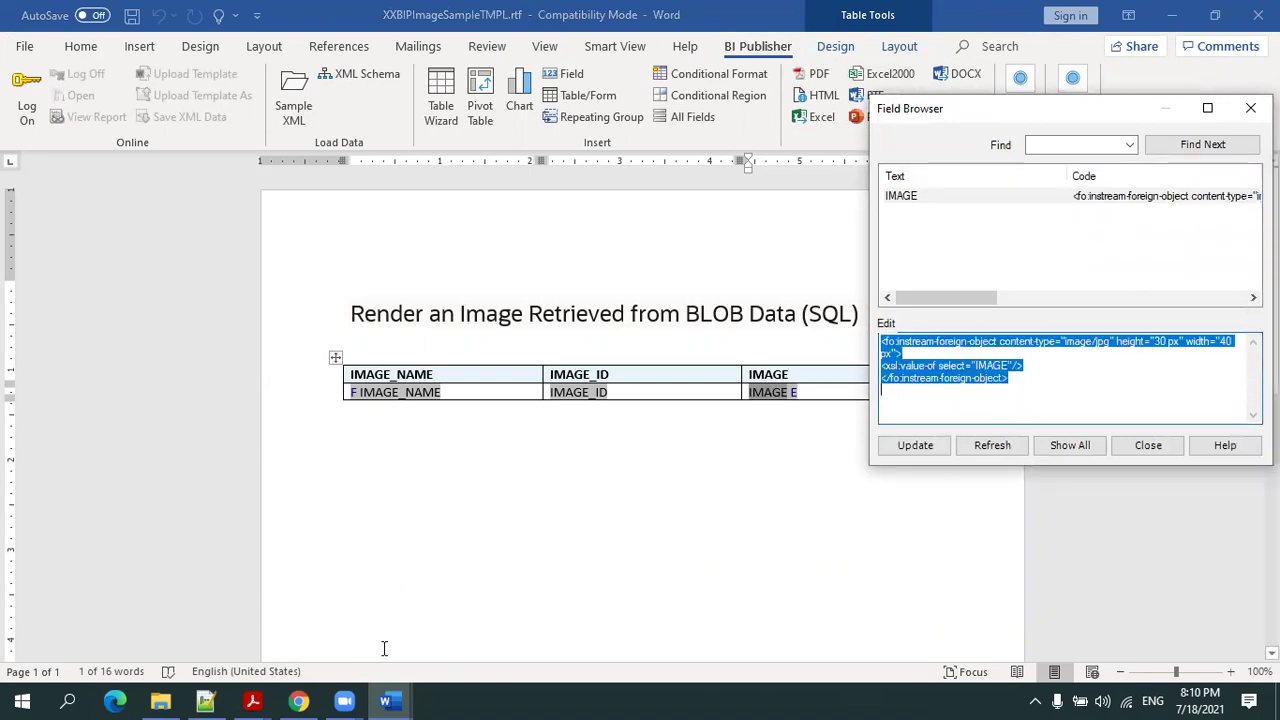
{"action": "left_click", "coordinate": [205, 700]}
Paste the 30 px by 40 px image code at line 21 of ImagesInBIP.txt.
{"action": "left_click", "coordinate": [225, 494]}
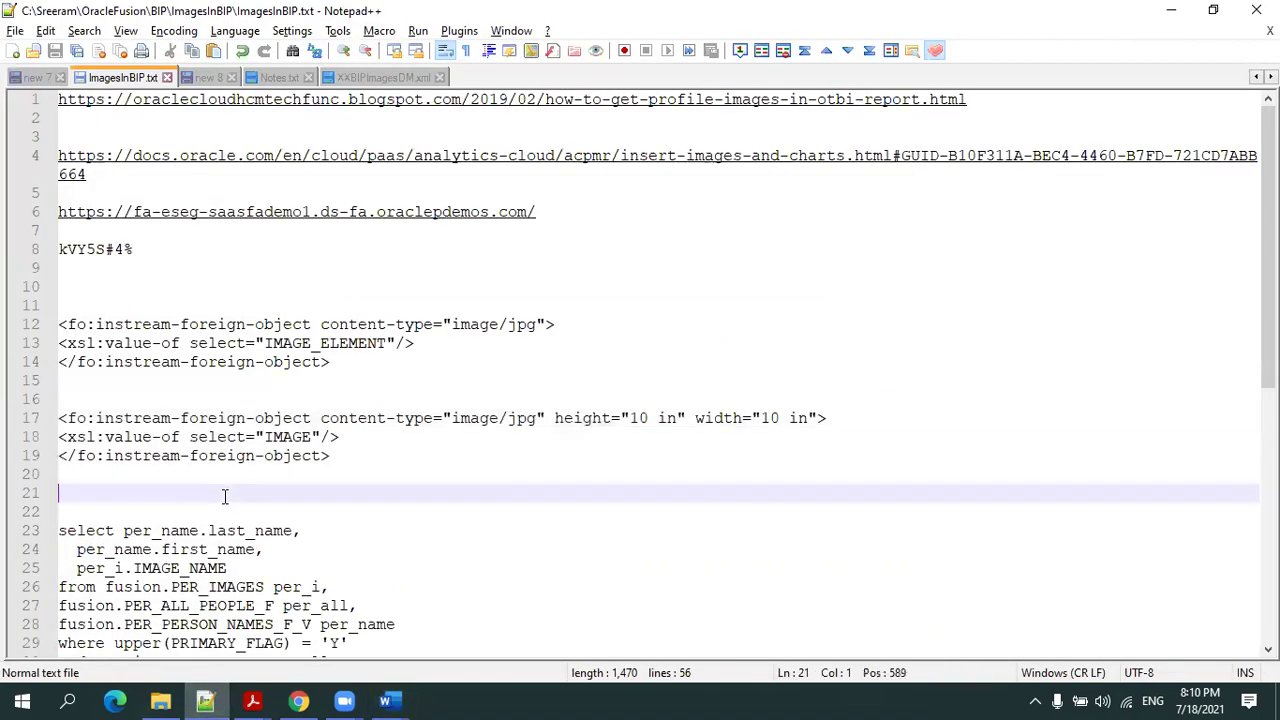
{"action": "key", "text": "ctrl+v"}
{"action": "key", "text": "Return"}
{"action": "key", "text": "Return"}
{"action": "key", "text": "Return"}
{"action": "key", "text": "Return"}
{"action": "scroll", "coordinate": [714, 449], "scroll_direction": "down", "scroll_amount": 3}
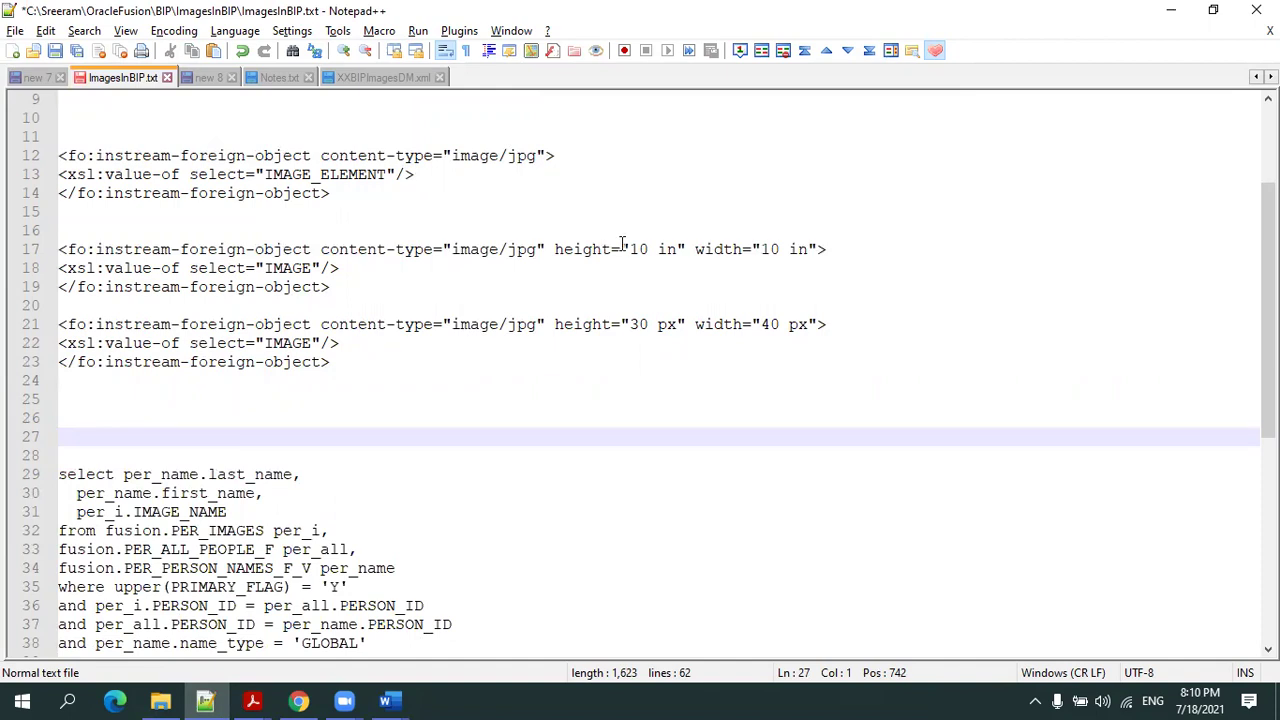
{"action": "left_click", "coordinate": [385, 700]}
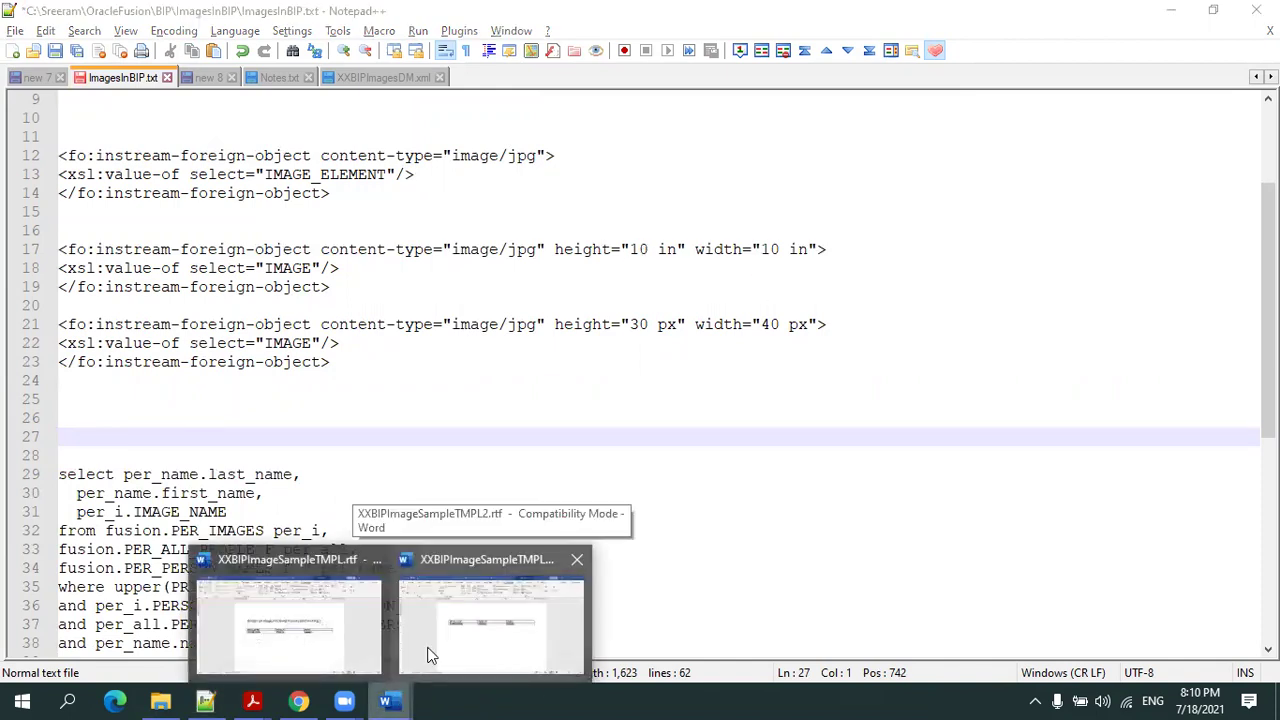
{"action": "left_click", "coordinate": [300, 700]}
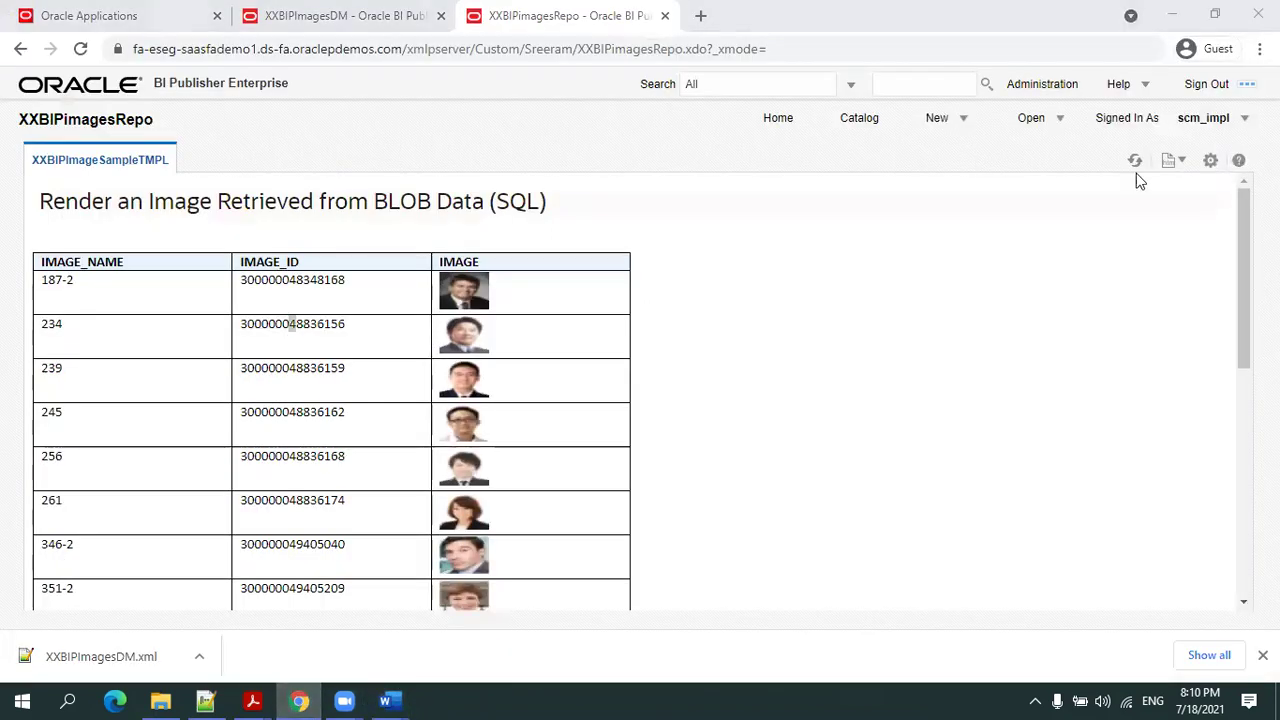
Edit the report, add a new layout by upload, and browse for the template file.
{"action": "left_click", "coordinate": [1210, 162]}
{"action": "left_click", "coordinate": [1110, 219]}
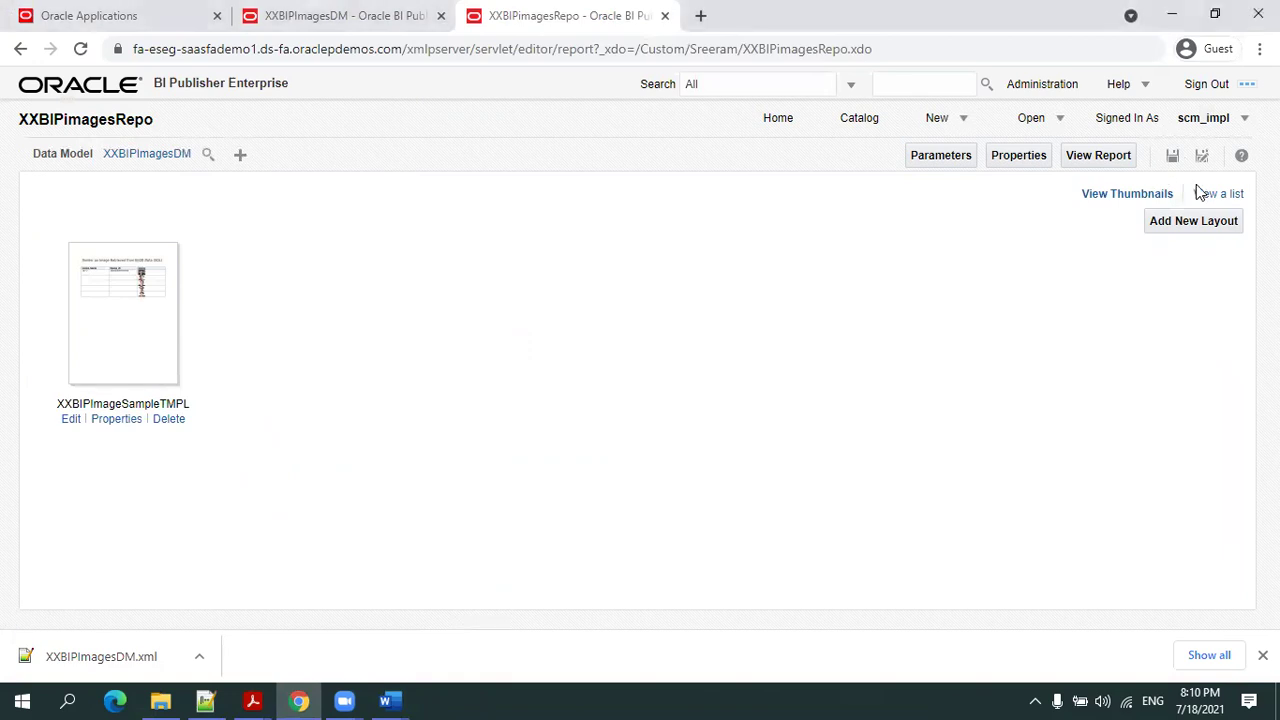
{"action": "left_click", "coordinate": [1200, 222]}
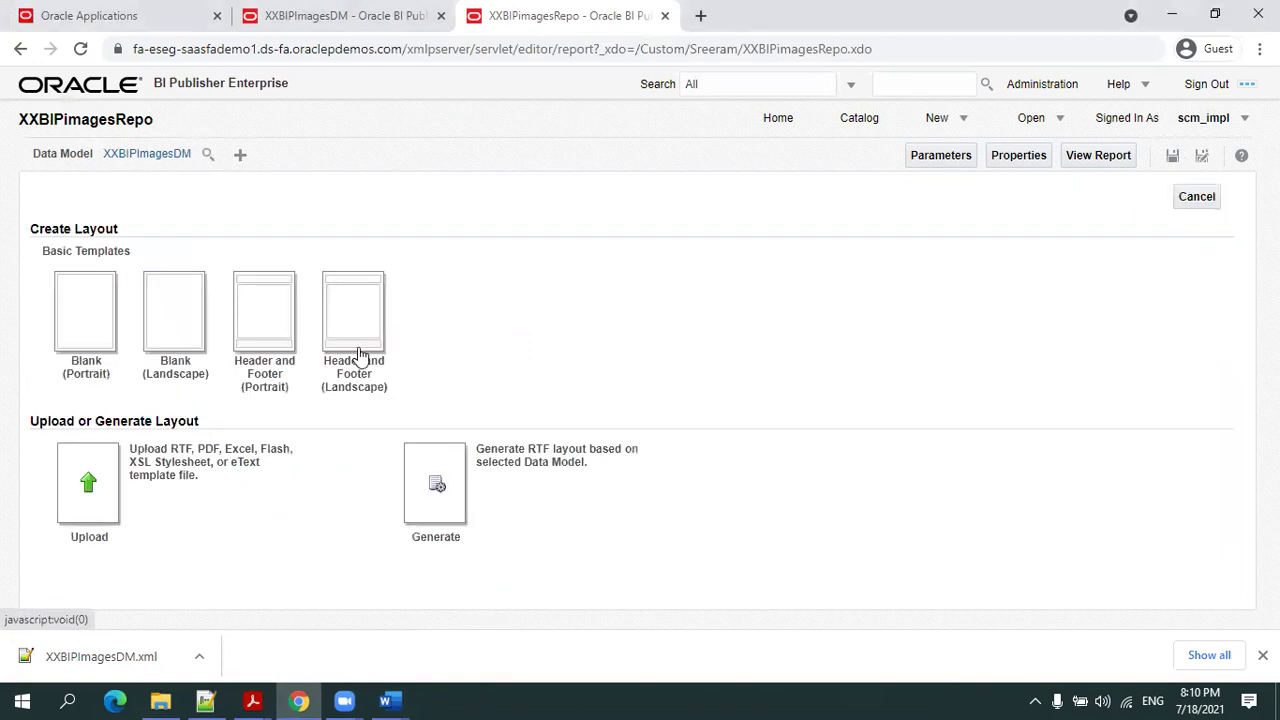
{"action": "left_click", "coordinate": [65, 484]}
{"action": "left_click", "coordinate": [542, 318]}
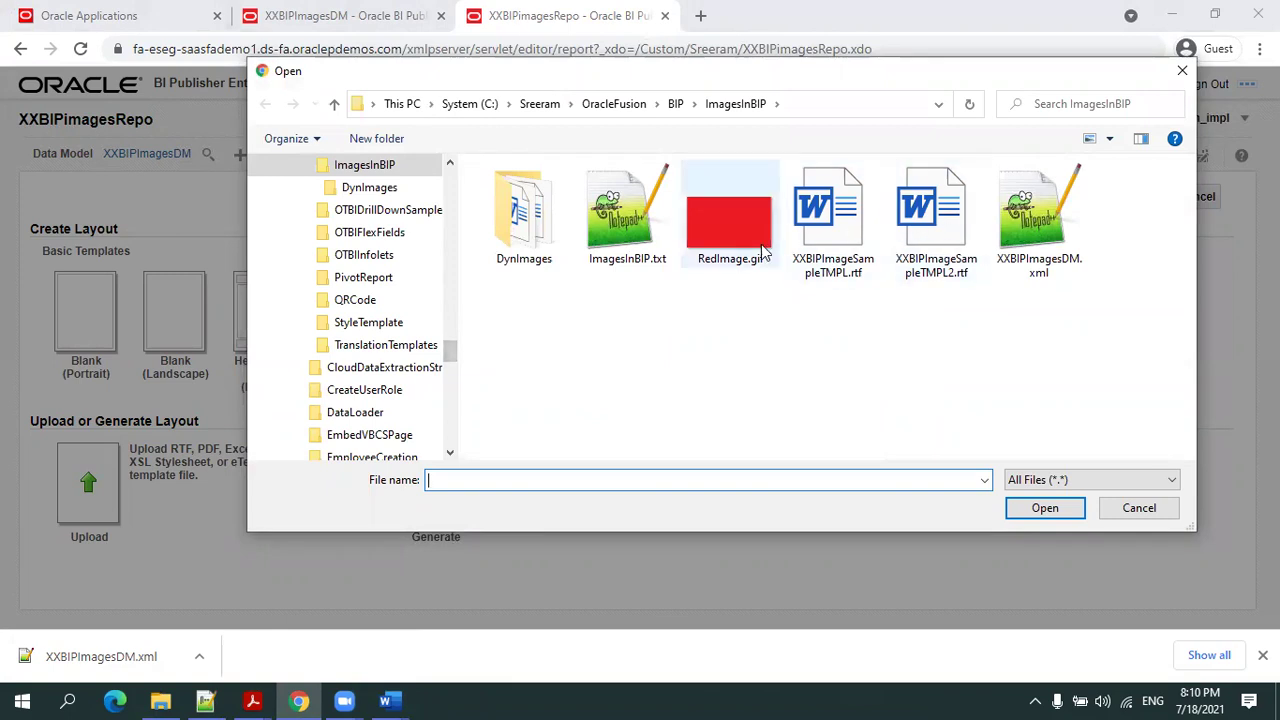
Upload XXBIPImageSampleTMPL2.rtf as layout XXBIPImageSampleTMPL2, type RTF Template, locale English.
{"action": "left_click", "coordinate": [918, 213]}
{"action": "left_click", "coordinate": [918, 213]}
{"action": "key", "text": "ctrl+c"}
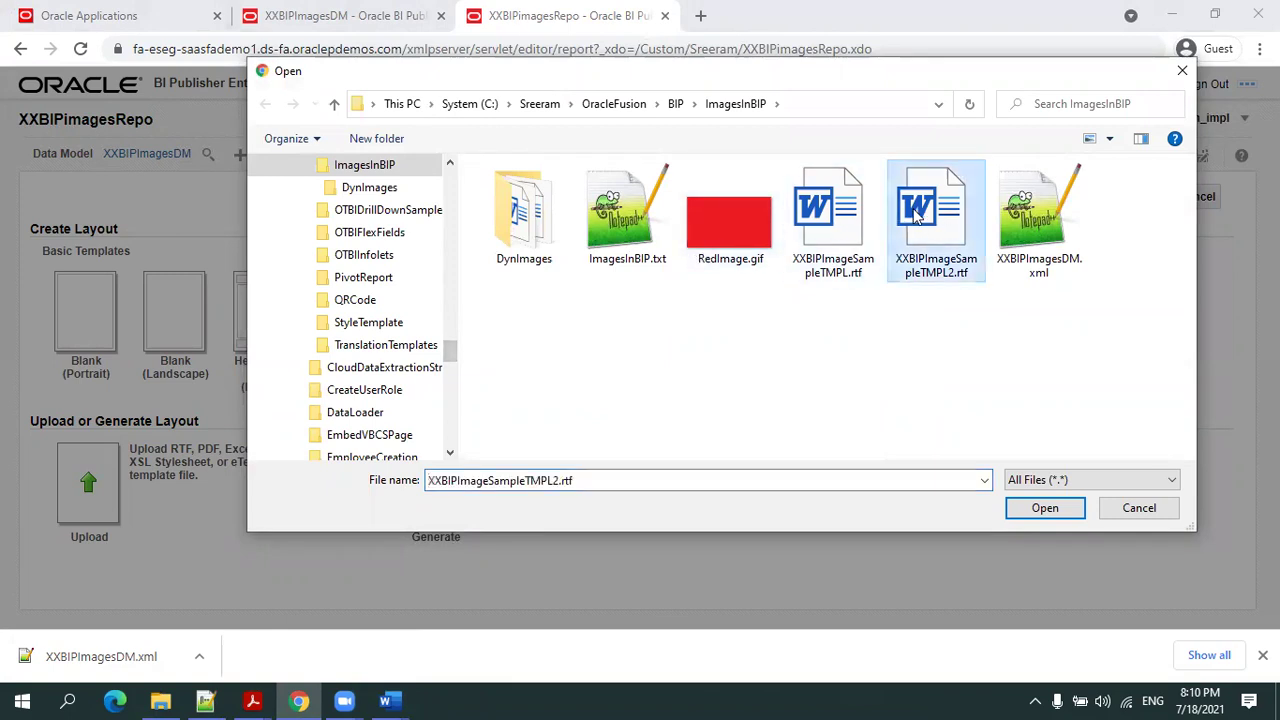
{"action": "double_click", "coordinate": [918, 213]}
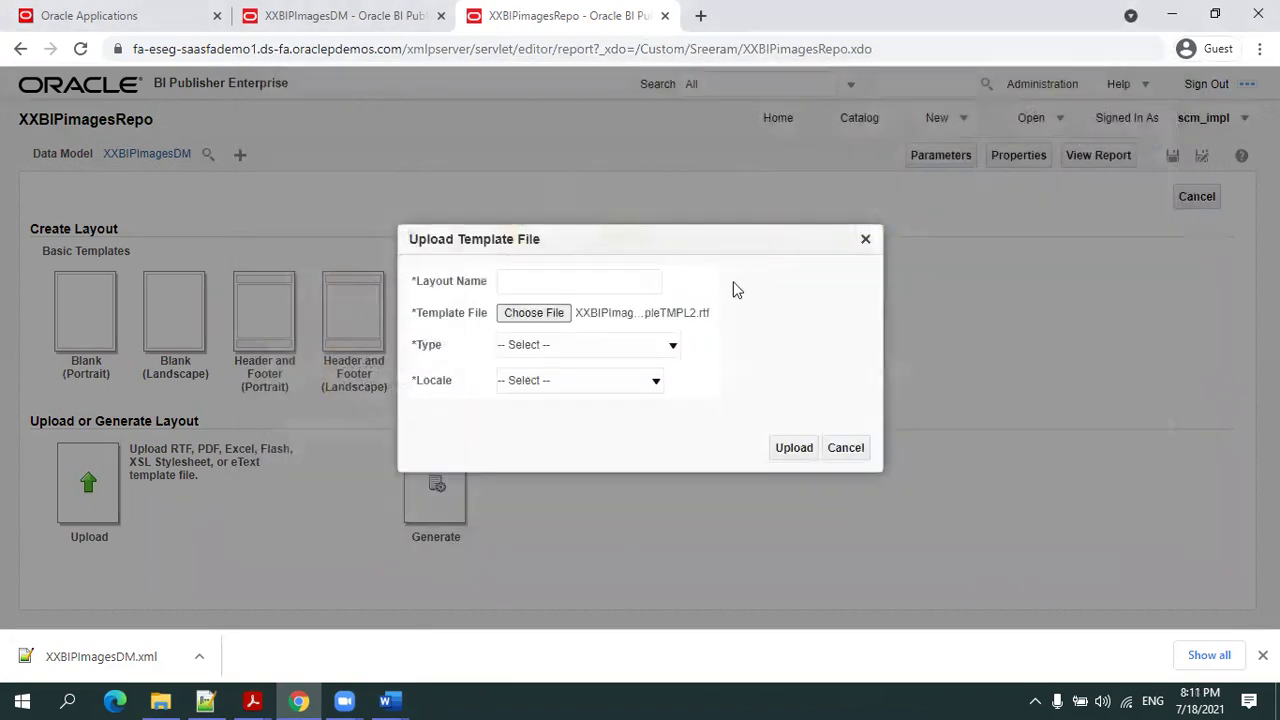
{"action": "left_click", "coordinate": [596, 278]}
{"action": "key", "text": "ctrl+v"}
{"action": "key", "text": "Tab"}
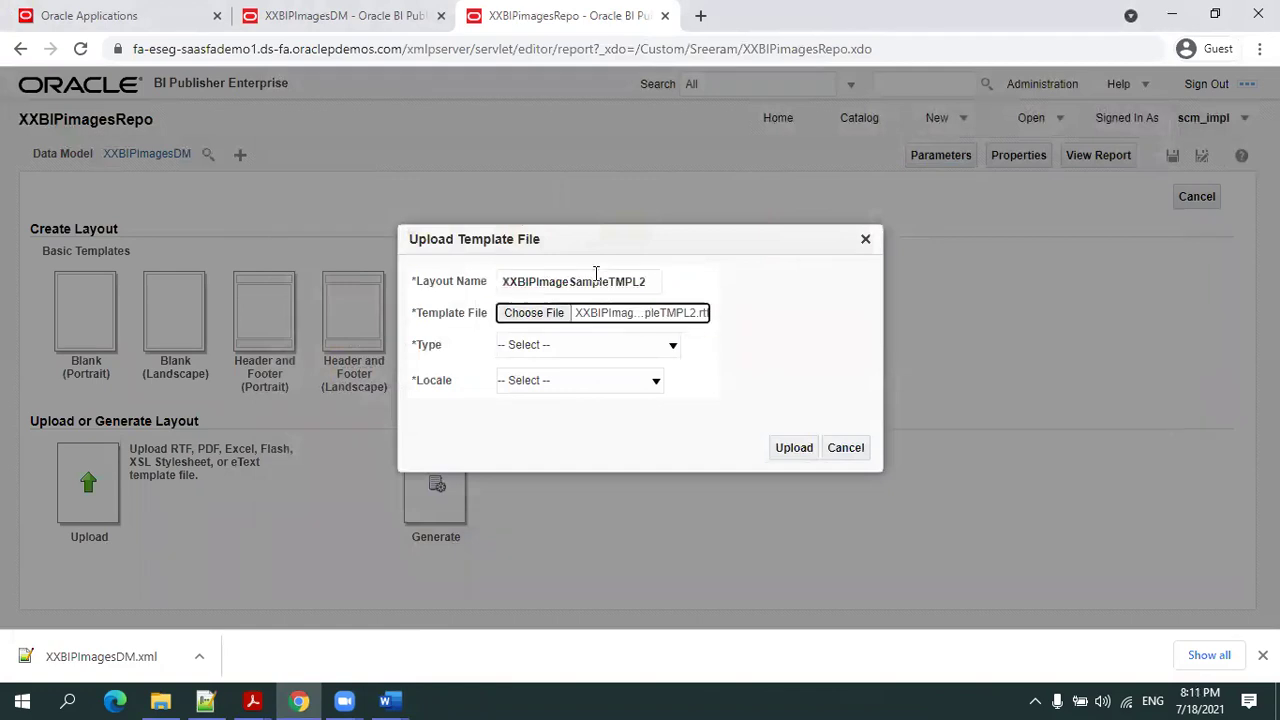
{"action": "key", "text": "Tab"}
{"action": "key", "text": "Down"}
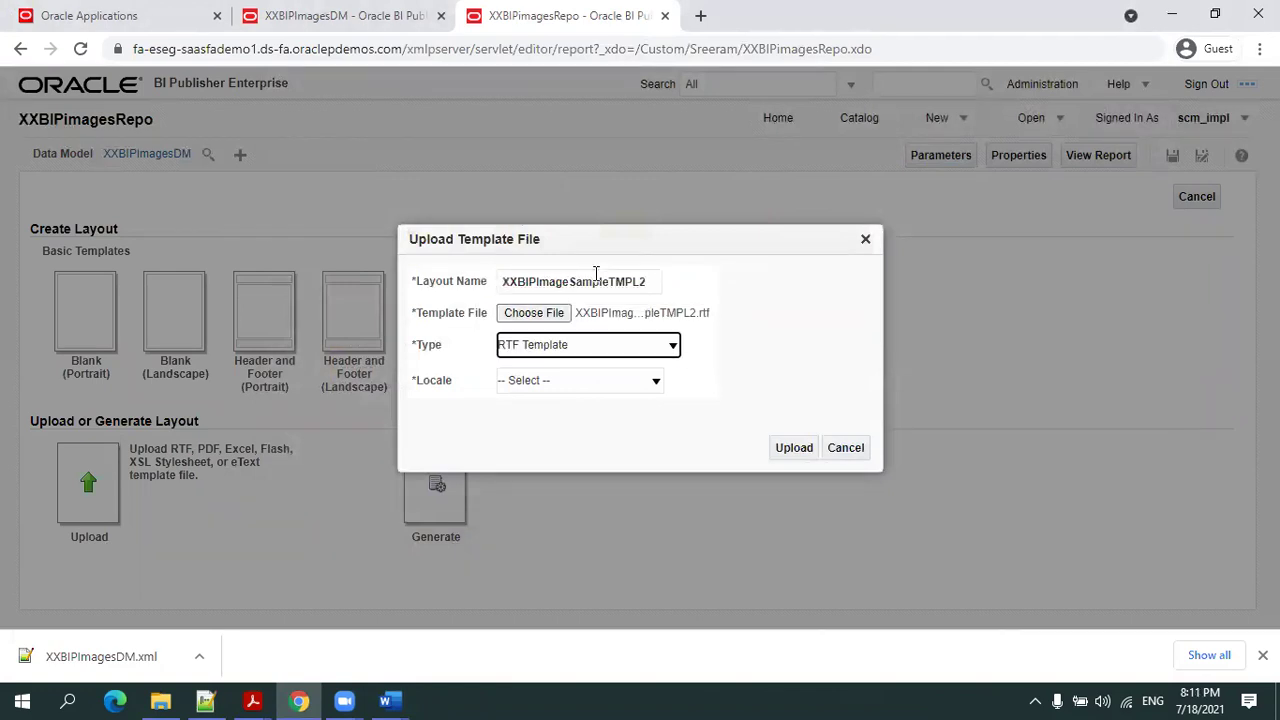
{"action": "key", "text": "Tab"}
{"action": "key", "text": "Down"}
{"action": "left_click", "coordinate": [784, 450]}
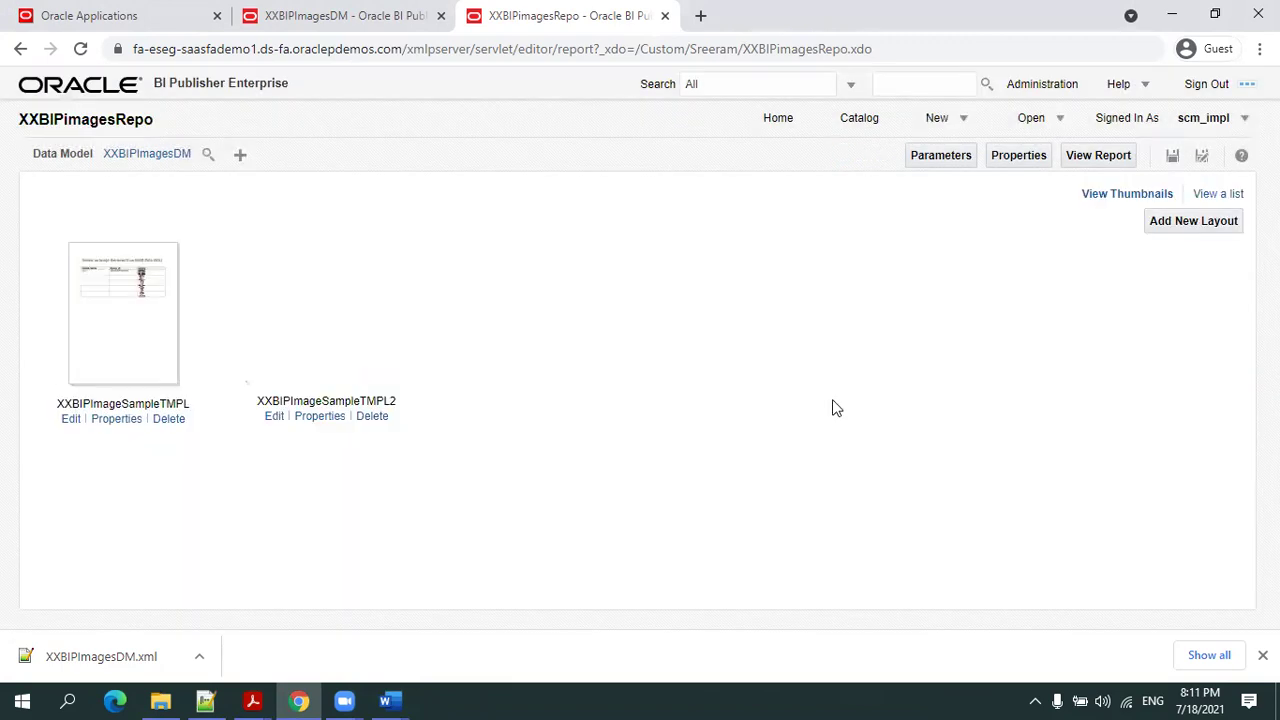
Make XXBIPImageSampleTMPL2 the default layout with PDF format, save, and view the report.
{"action": "left_click", "coordinate": [1174, 155]}
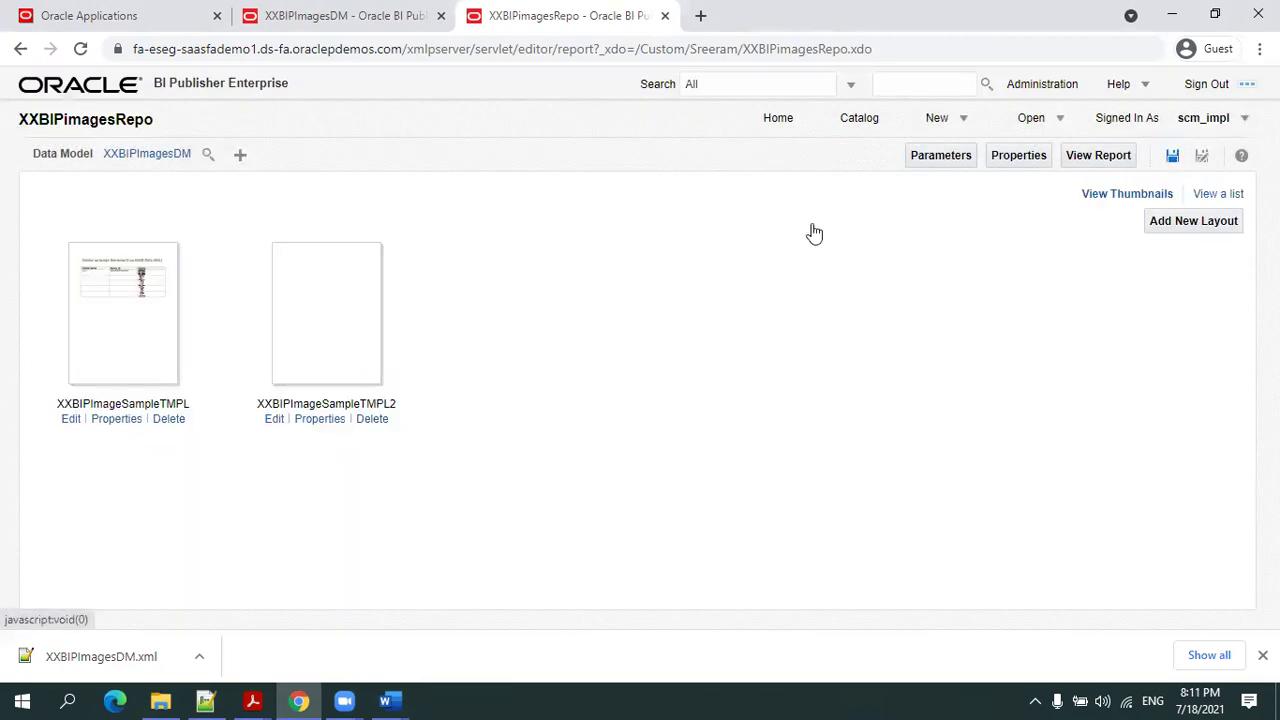
{"action": "left_click", "coordinate": [1210, 194]}
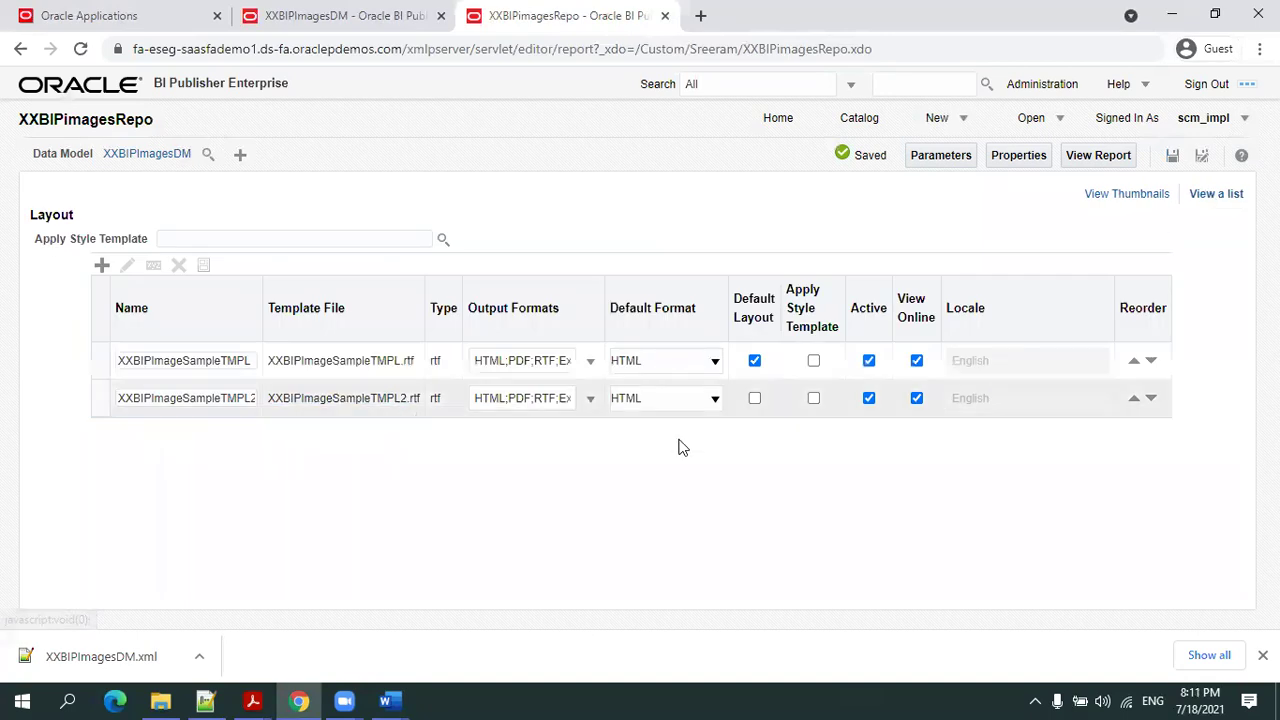
{"action": "left_click", "coordinate": [755, 398]}
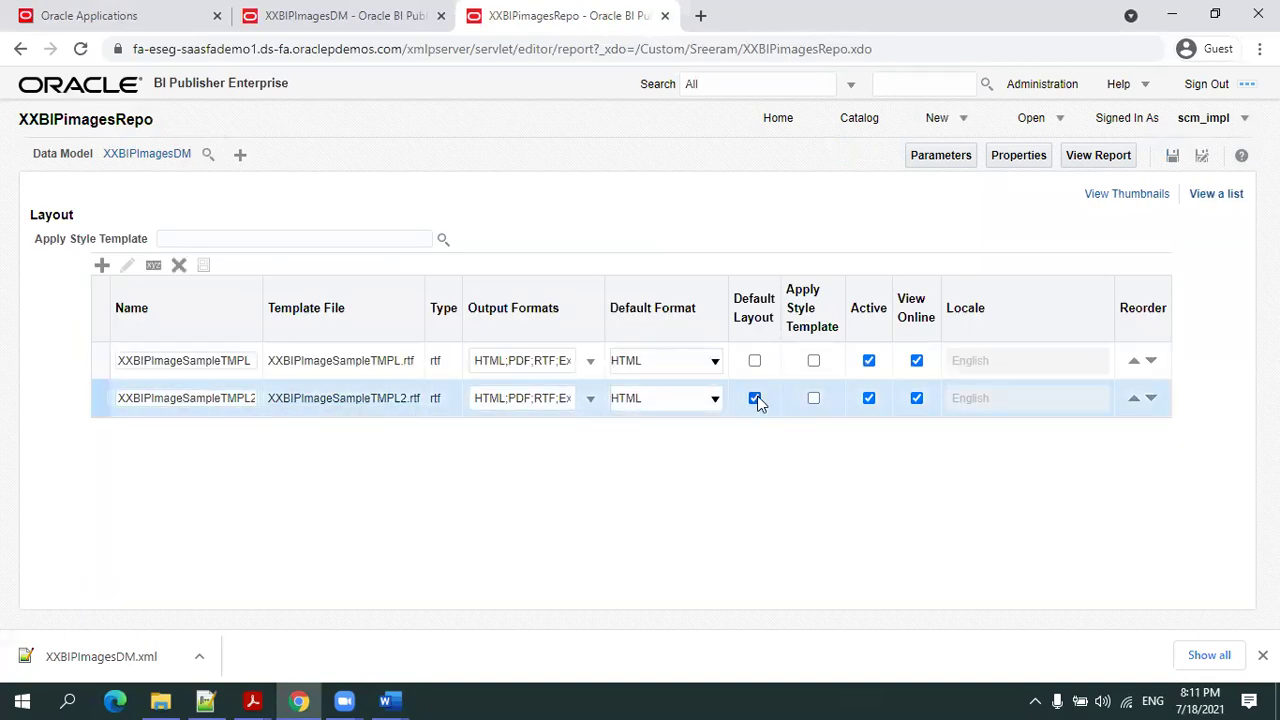
{"action": "left_click", "coordinate": [690, 405]}
{"action": "left_click", "coordinate": [640, 431]}
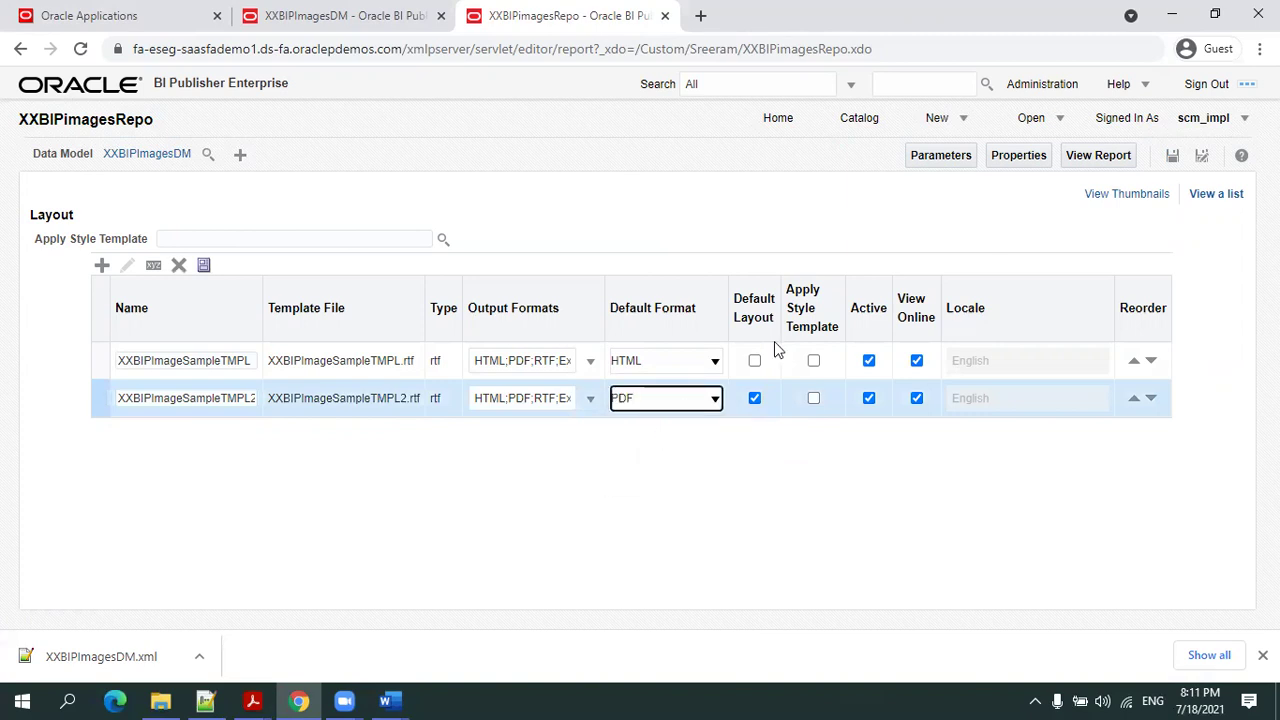
{"action": "left_click", "coordinate": [1172, 156]}
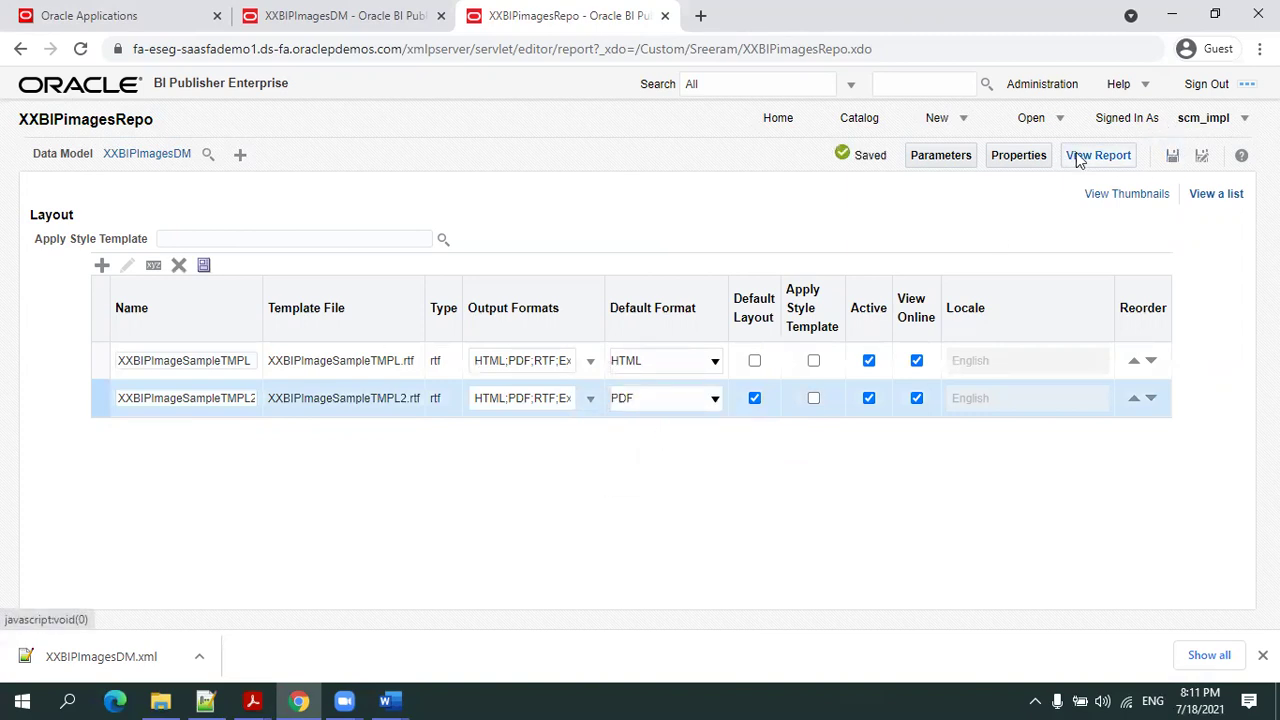
{"action": "left_click", "coordinate": [1098, 156]}
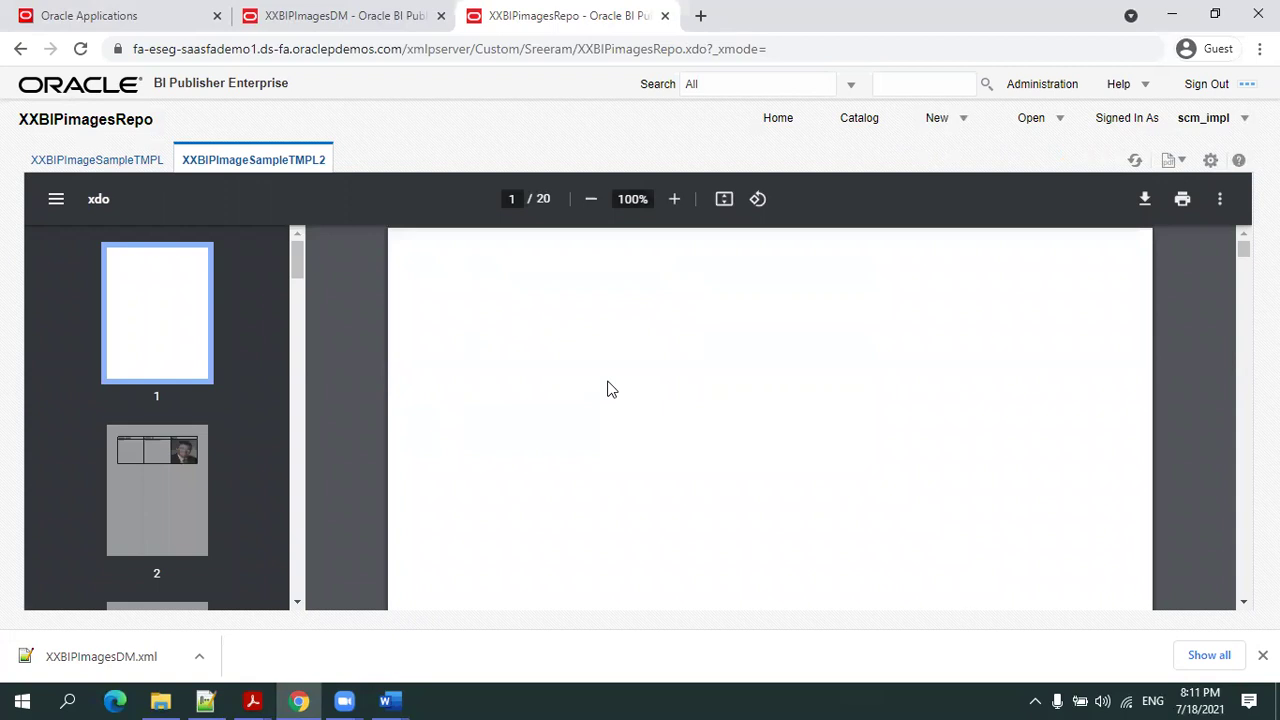
Inspect PDF pages 2 and 5, then switch to the XXBIPImageSampleTMPL layout output.
{"action": "left_click", "coordinate": [131, 510]}
{"action": "scroll", "coordinate": [594, 451], "scroll_direction": "down", "scroll_amount": 10}
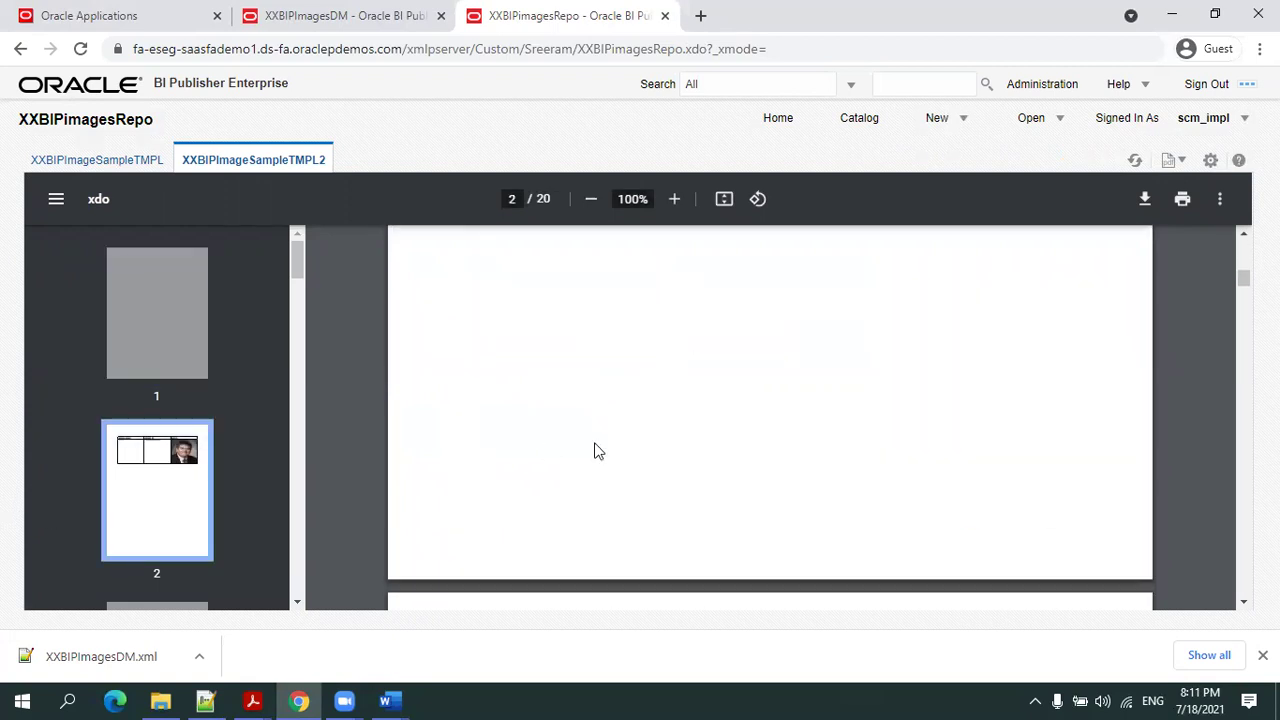
{"action": "scroll", "coordinate": [190, 535], "scroll_direction": "down", "scroll_amount": 5}
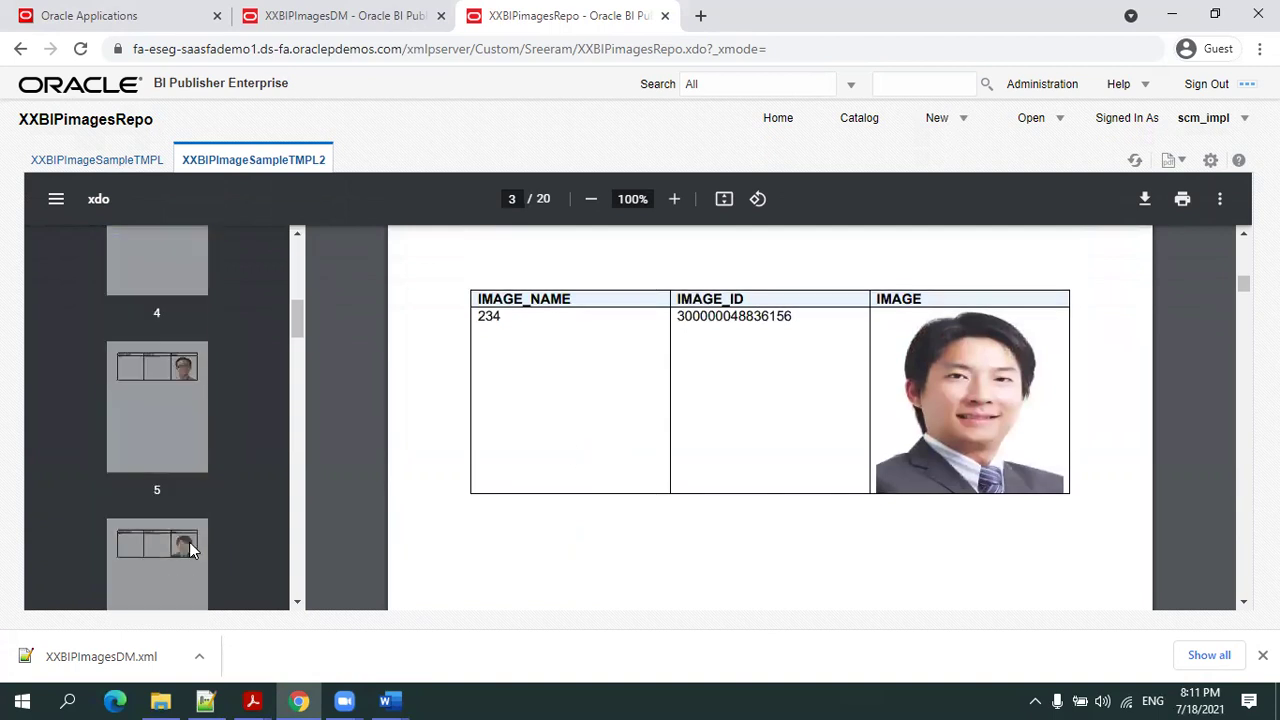
{"action": "left_click", "coordinate": [148, 442]}
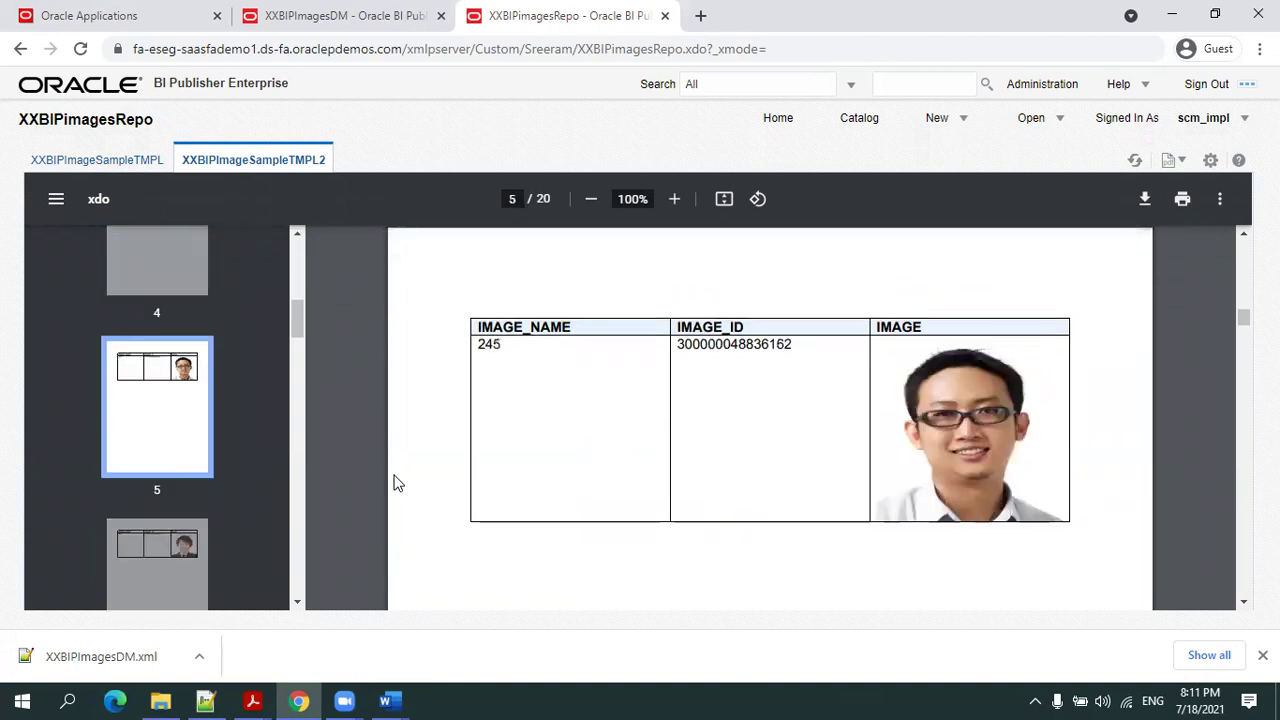
{"action": "left_click", "coordinate": [58, 161]}
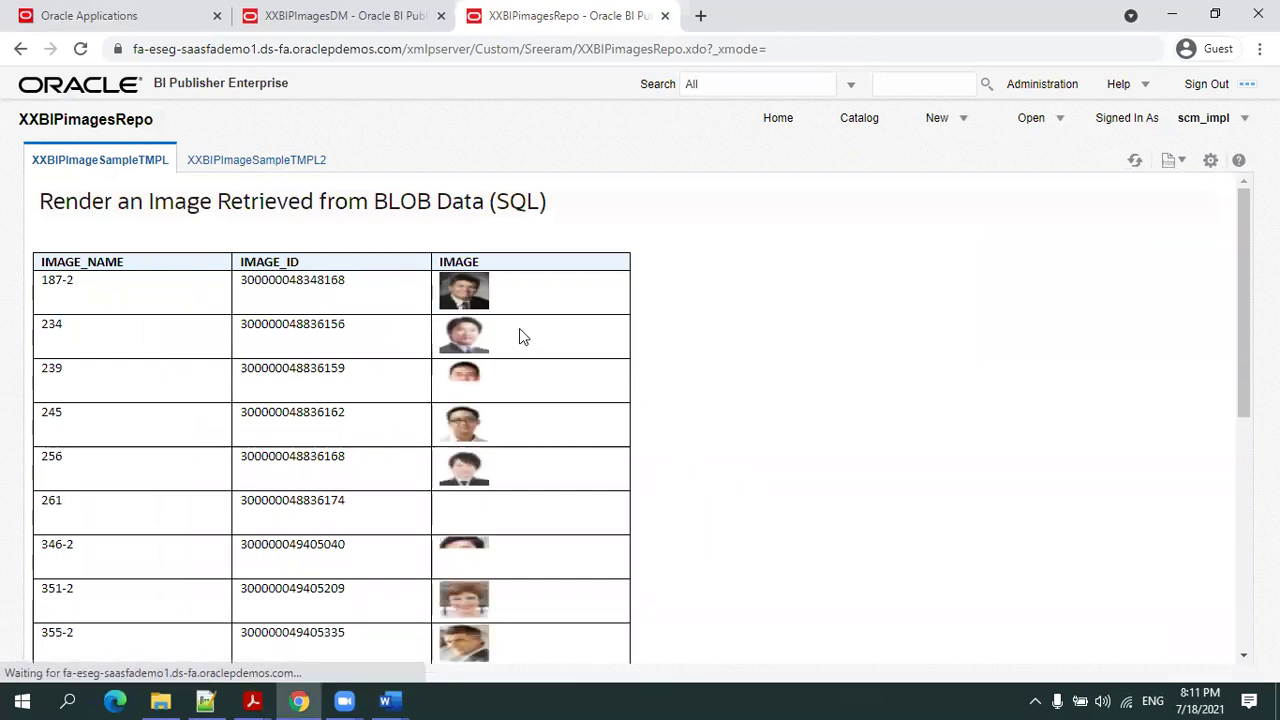
{"action": "scroll", "coordinate": [519, 326], "scroll_direction": "down", "scroll_amount": 3}
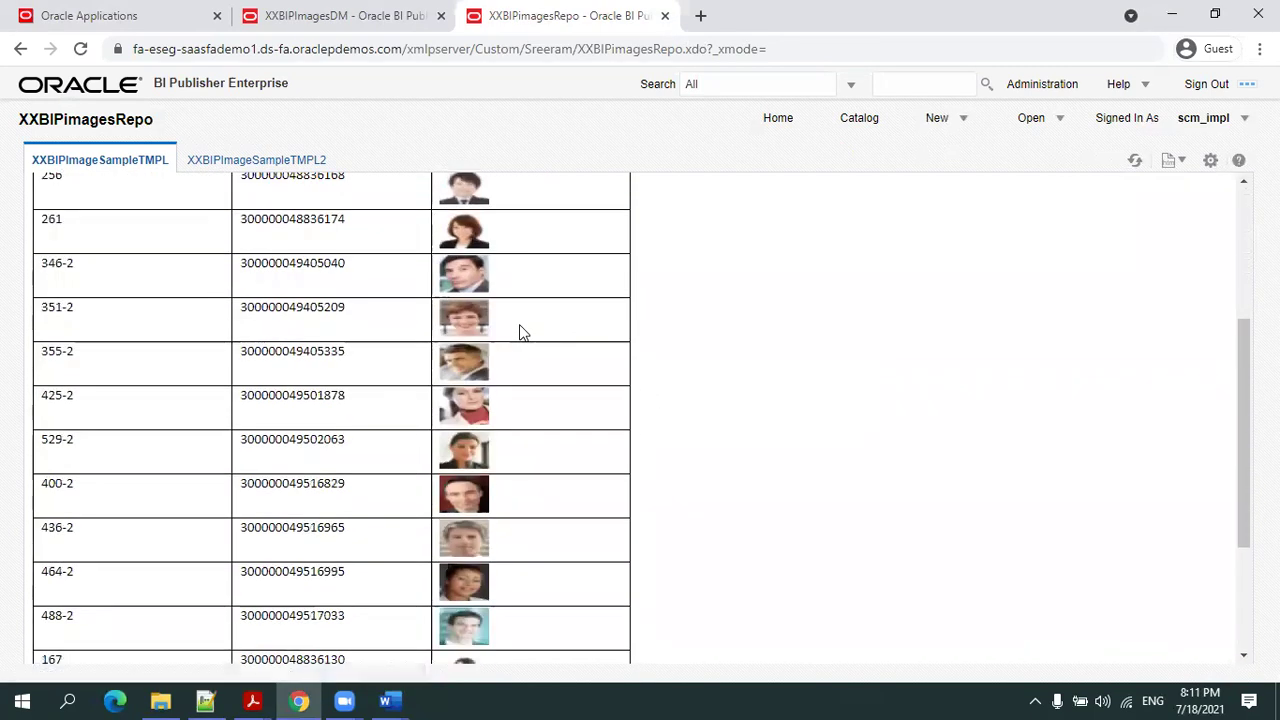
{"action": "scroll", "coordinate": [519, 326], "scroll_direction": "up", "scroll_amount": 3}
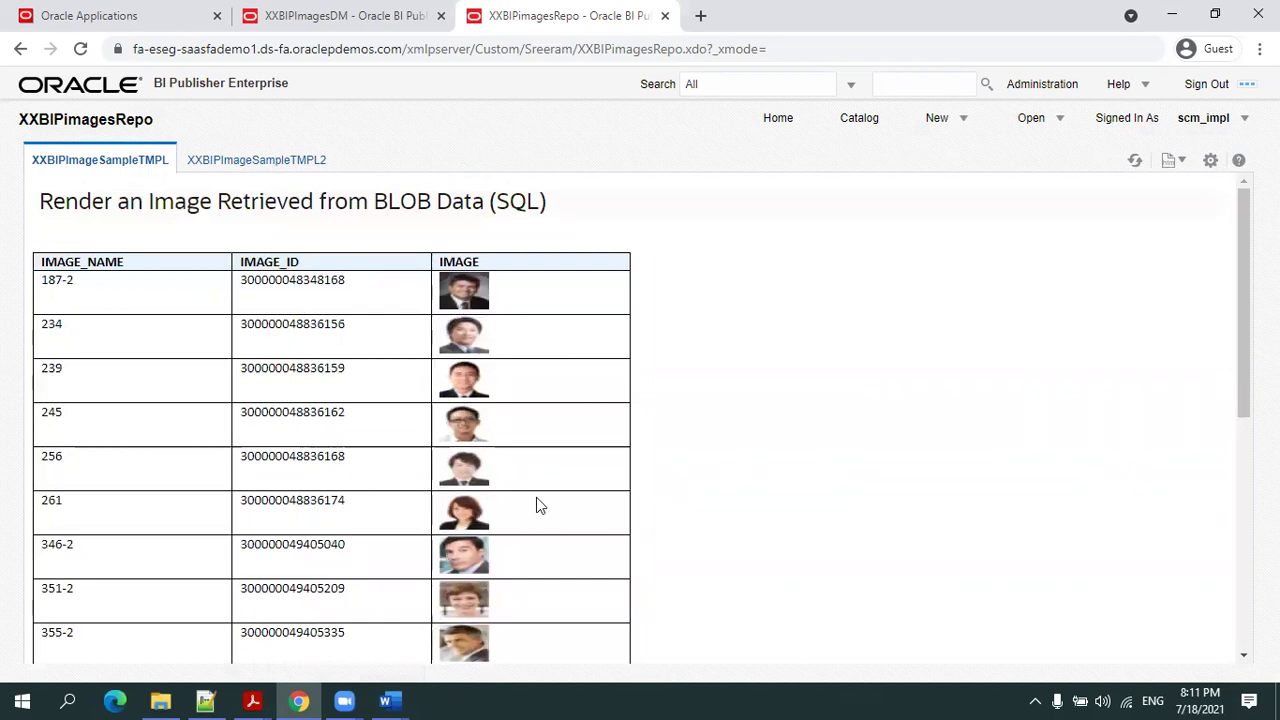
{"action": "mouse_move", "coordinate": [385, 700]}
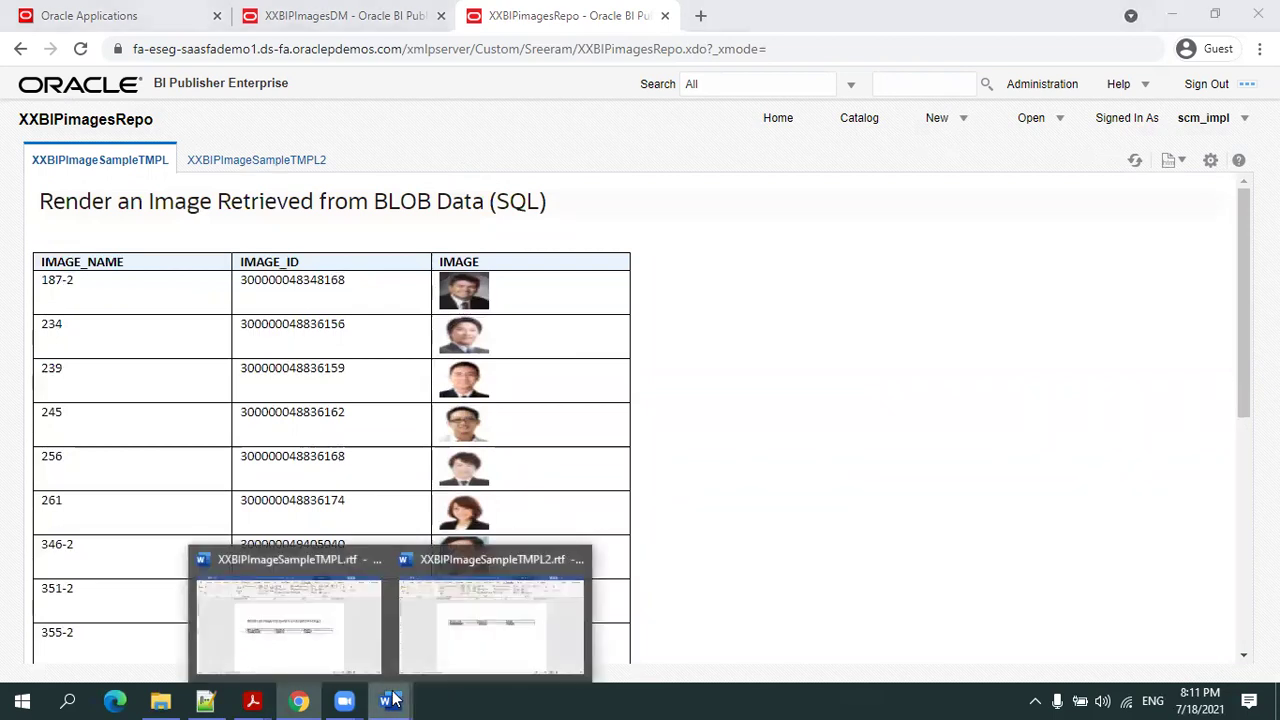
Go from the XXBIPImageSampleTMPL2 Word template back to ImagesInBIP.txt in Notepad++.
{"action": "left_click", "coordinate": [451, 648]}
{"action": "left_click", "coordinate": [221, 696]}
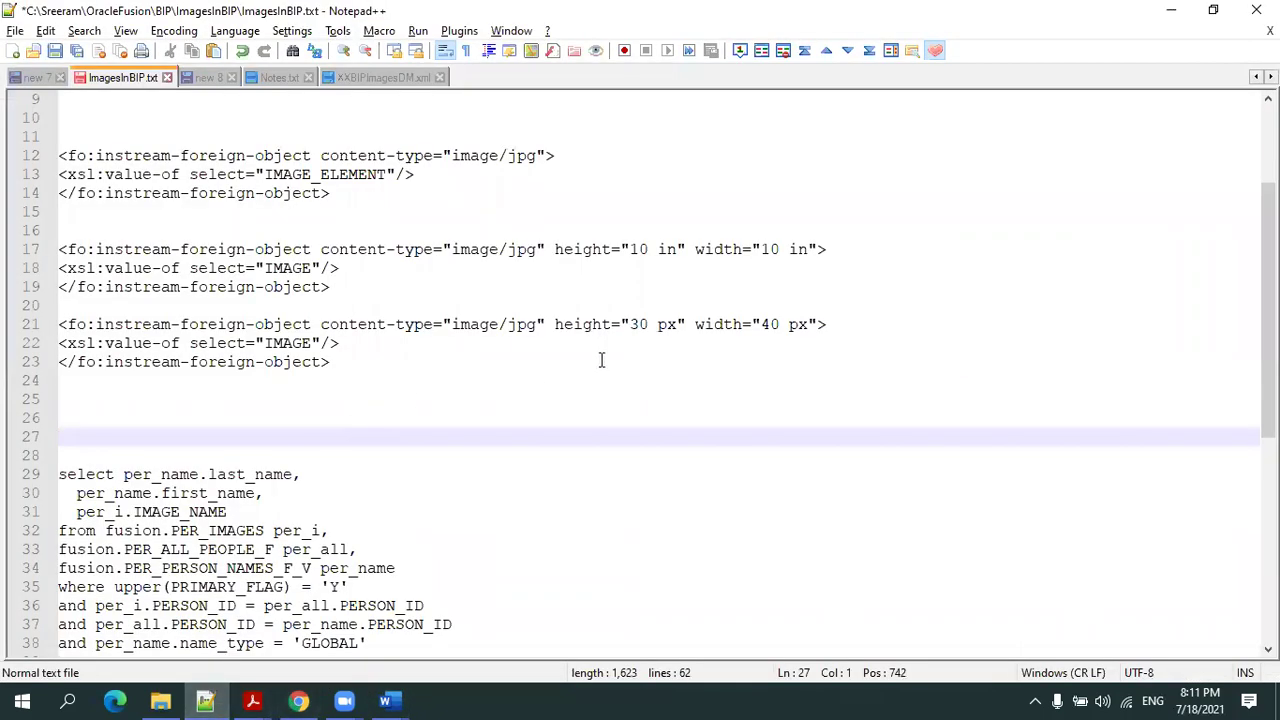